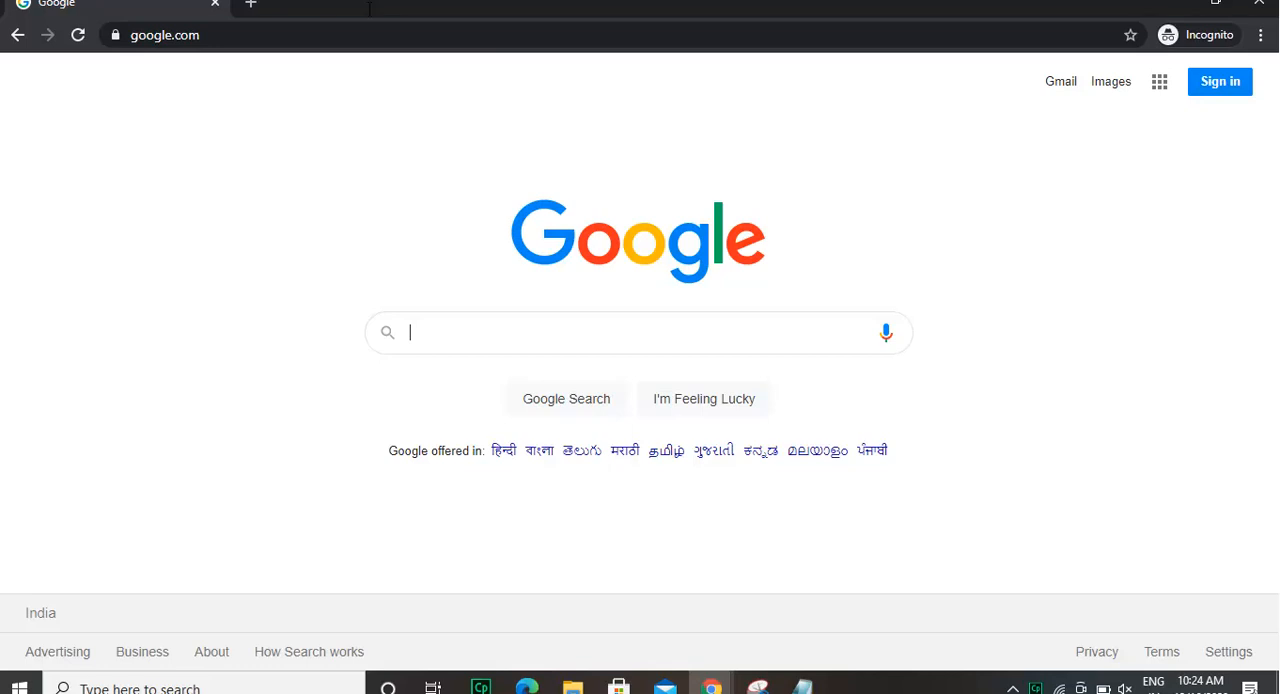
Open the Sage 50—U.S. Edition 2020 Full Product download page from the copied support URL.
click(531, 40)
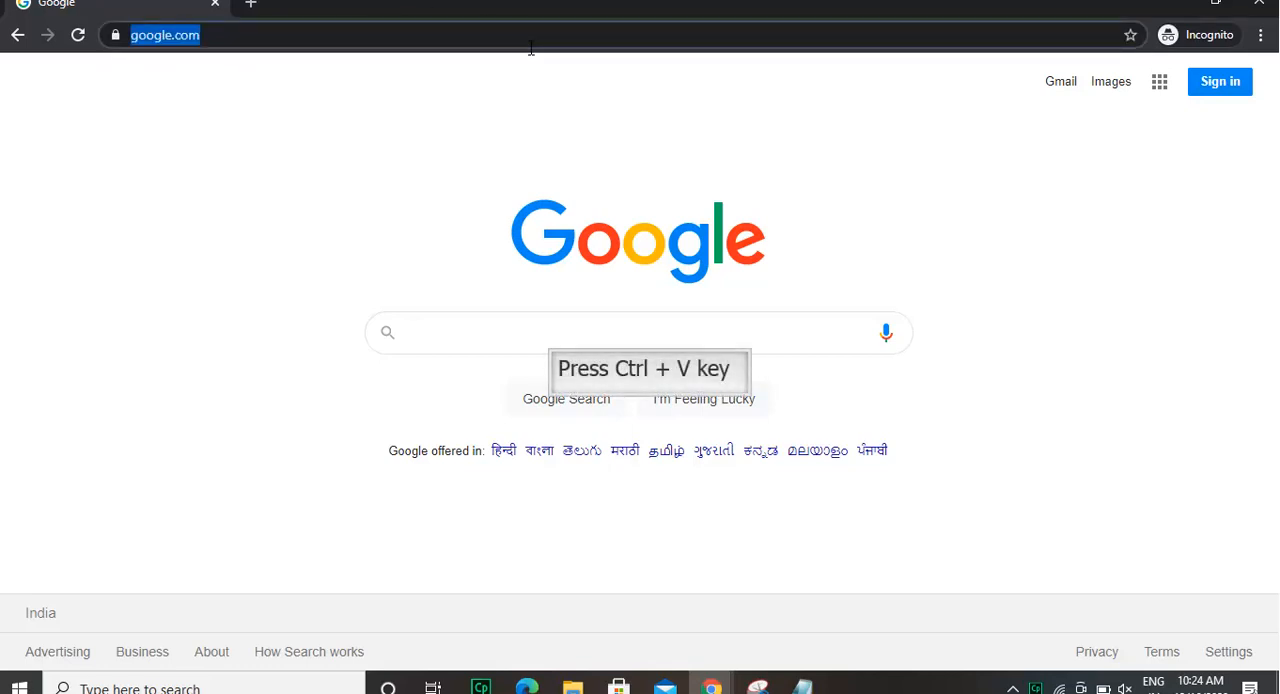
text(https://support.na.sage.com/selfservice/viewContent.do?externalId=99379&sliceId=1)
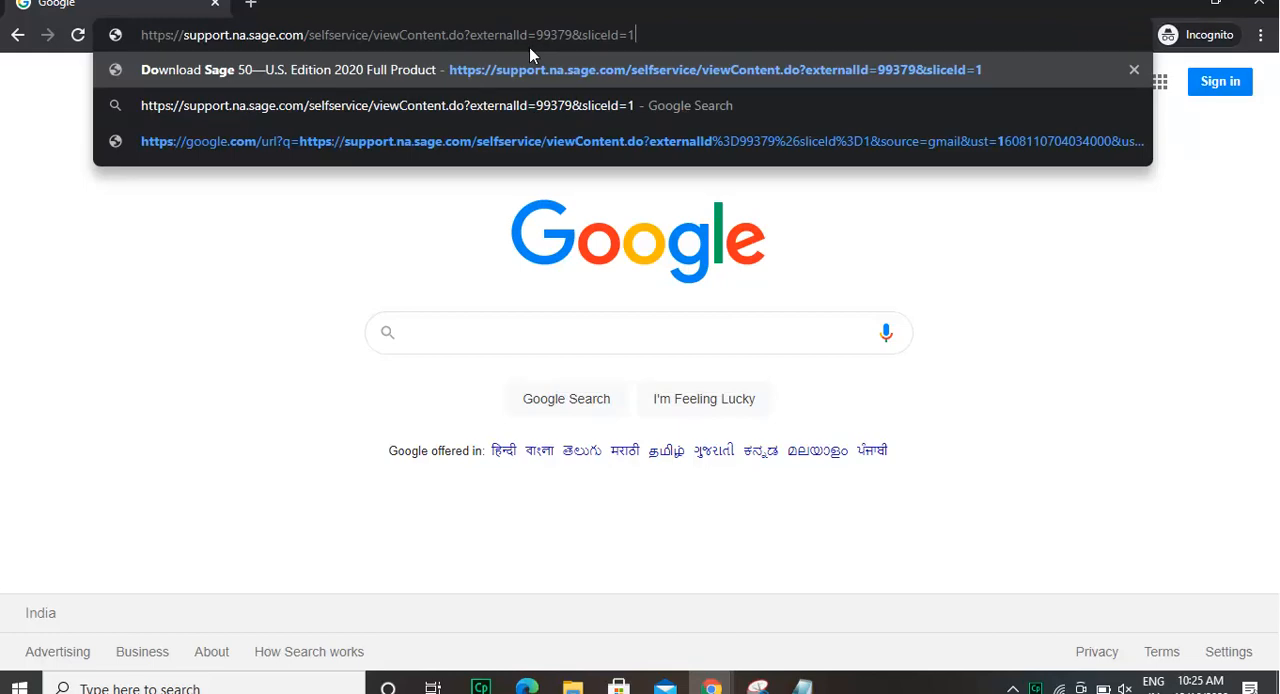
key(Return)
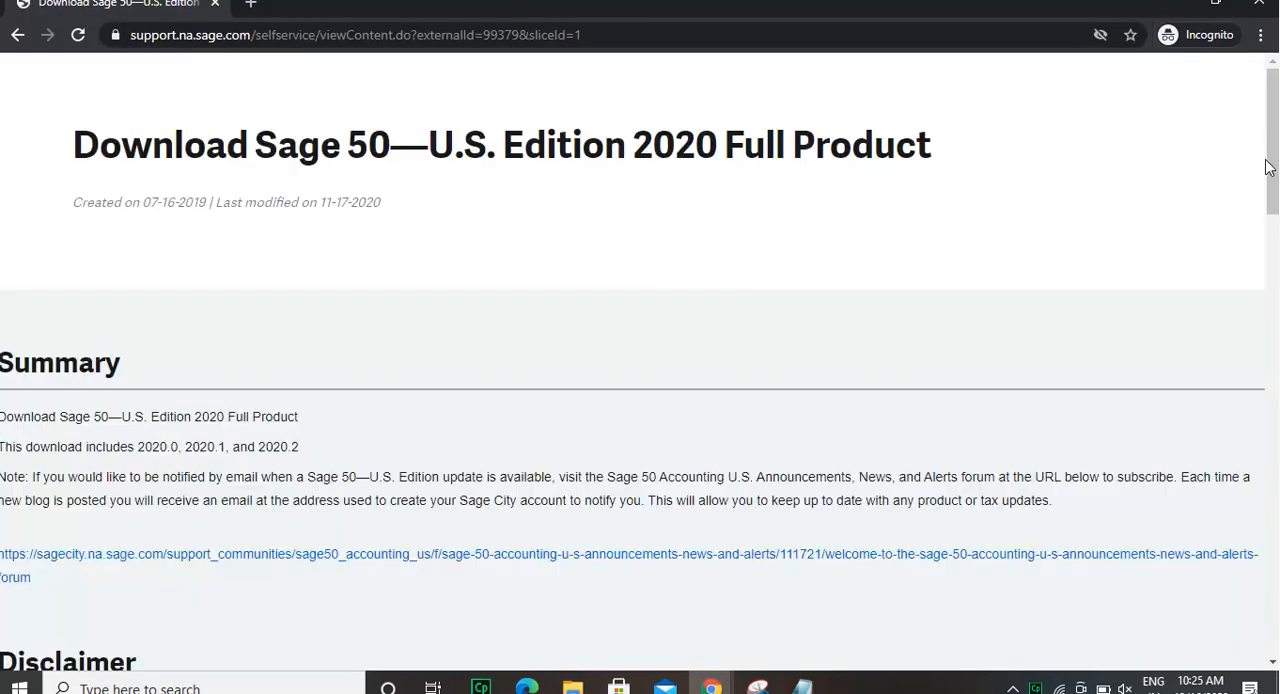
Scroll through the download page to review its summary, disclaimer, What's new videos and related resources.
drag(1268, 168, 1273, 252)
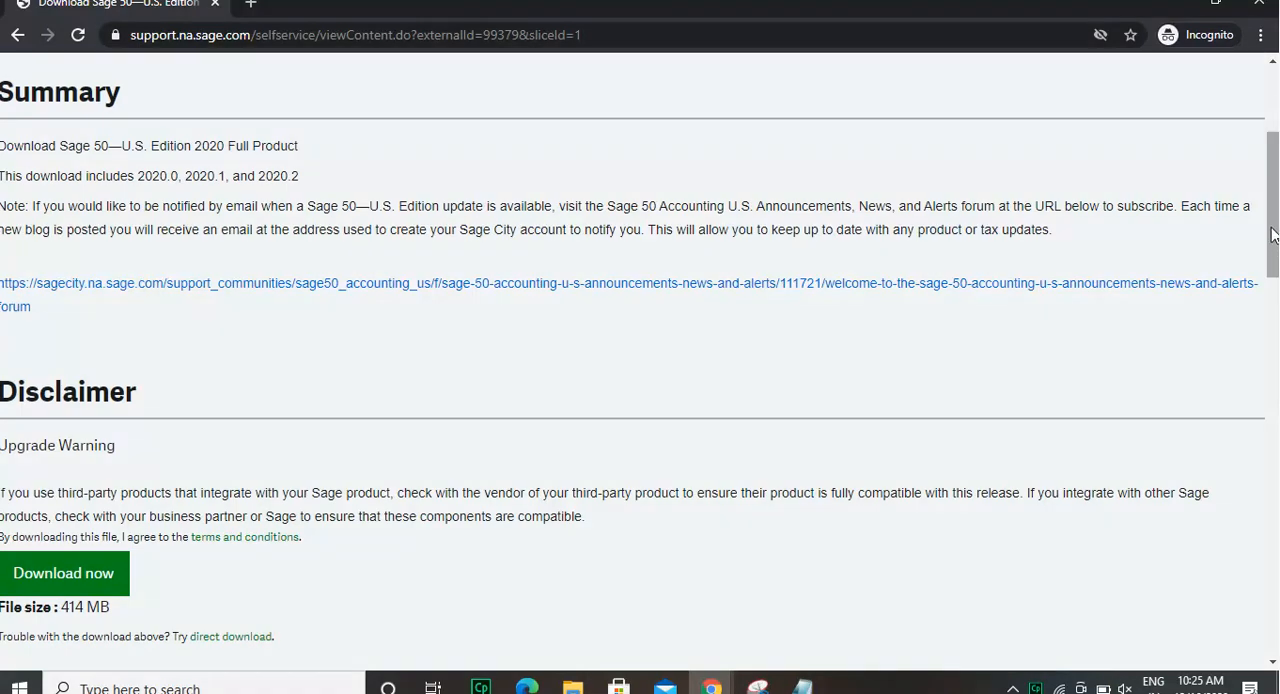
drag(1273, 234, 1273, 308)
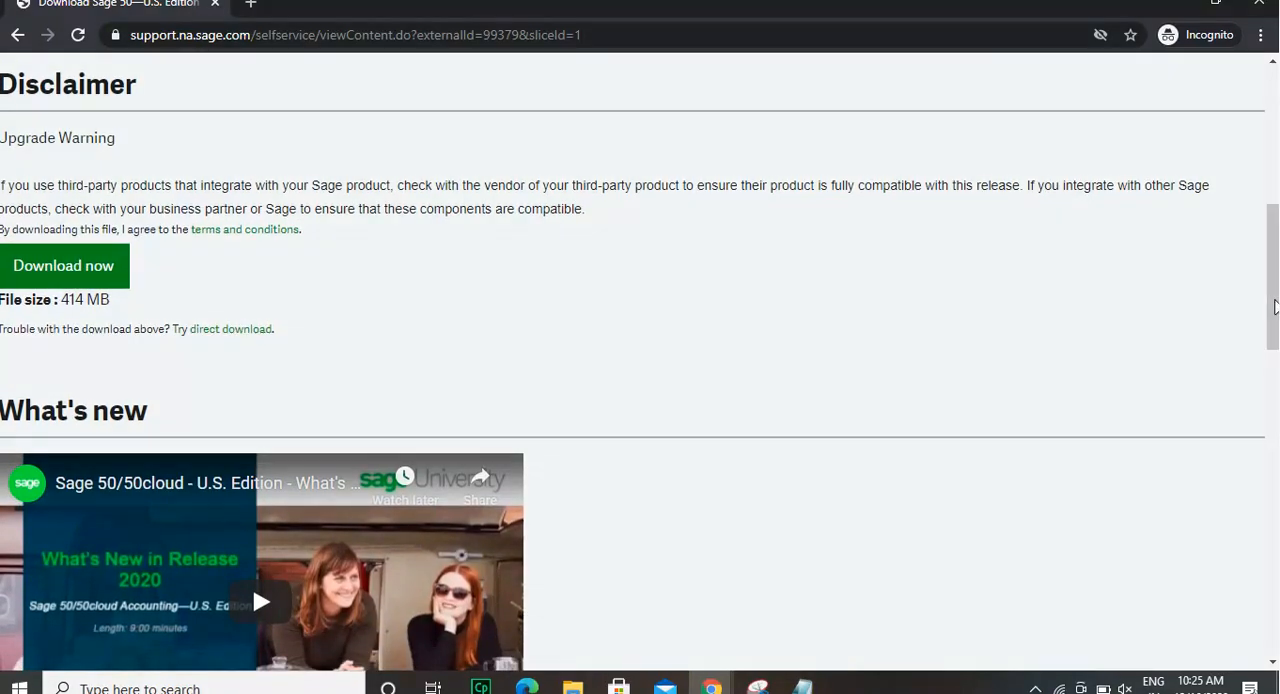
drag(1275, 303, 1258, 376)
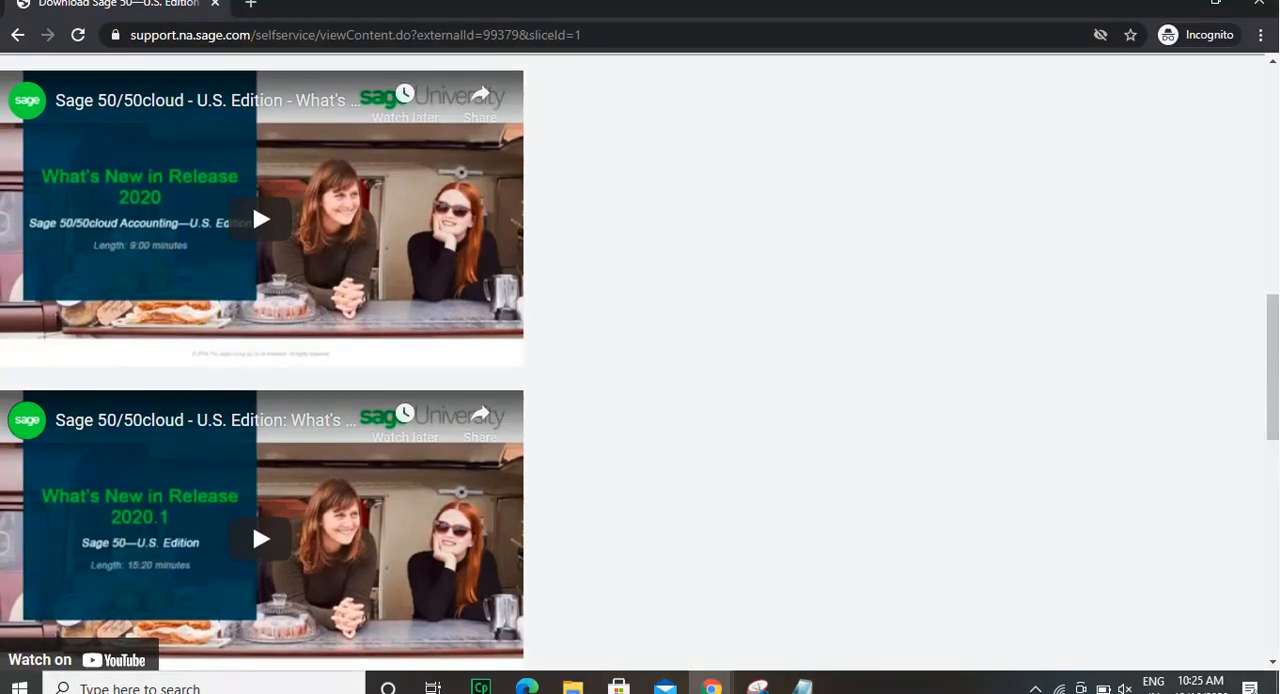
drag(1273, 380, 1273, 426)
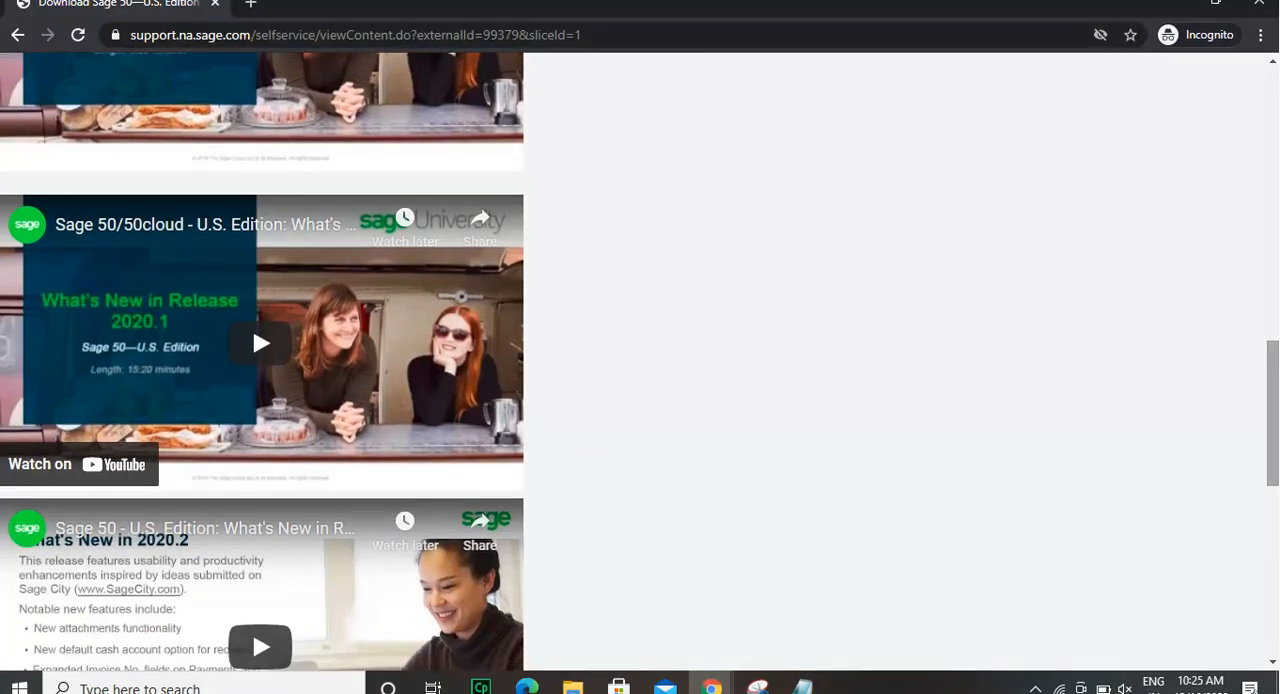
scroll(1273, 420, down, 3)
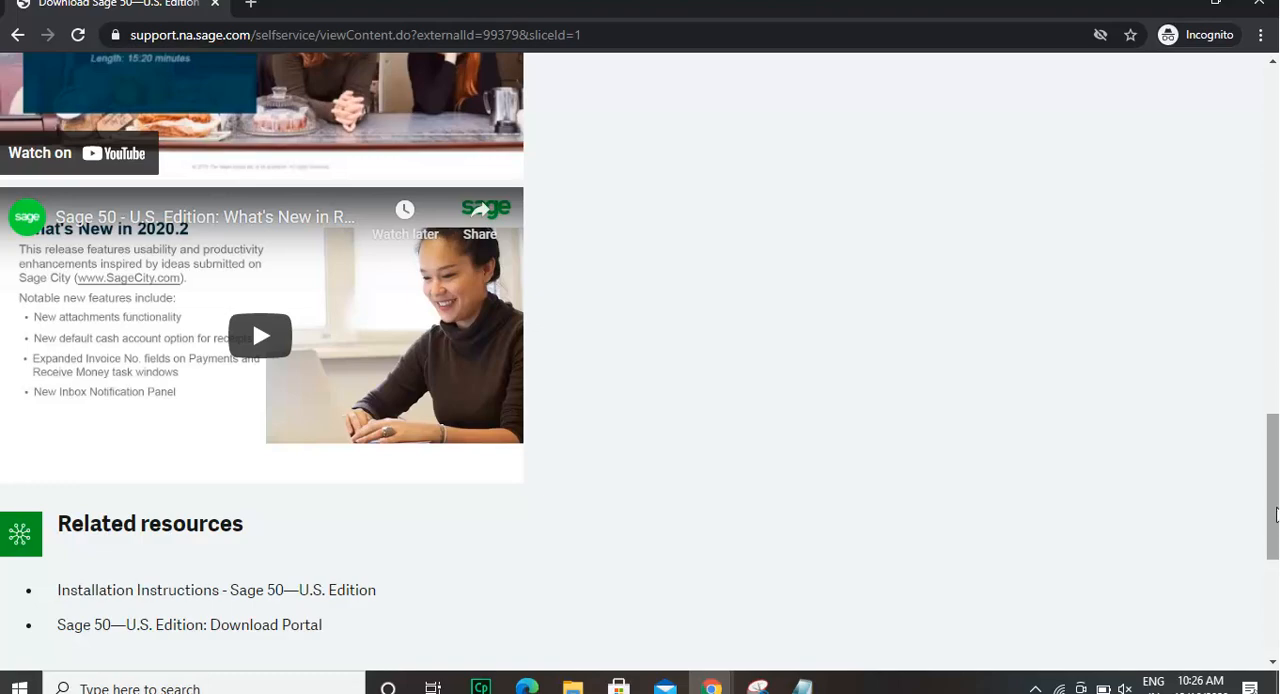
scroll(1275, 514, down, 2)
scroll(1275, 514, up, 3)
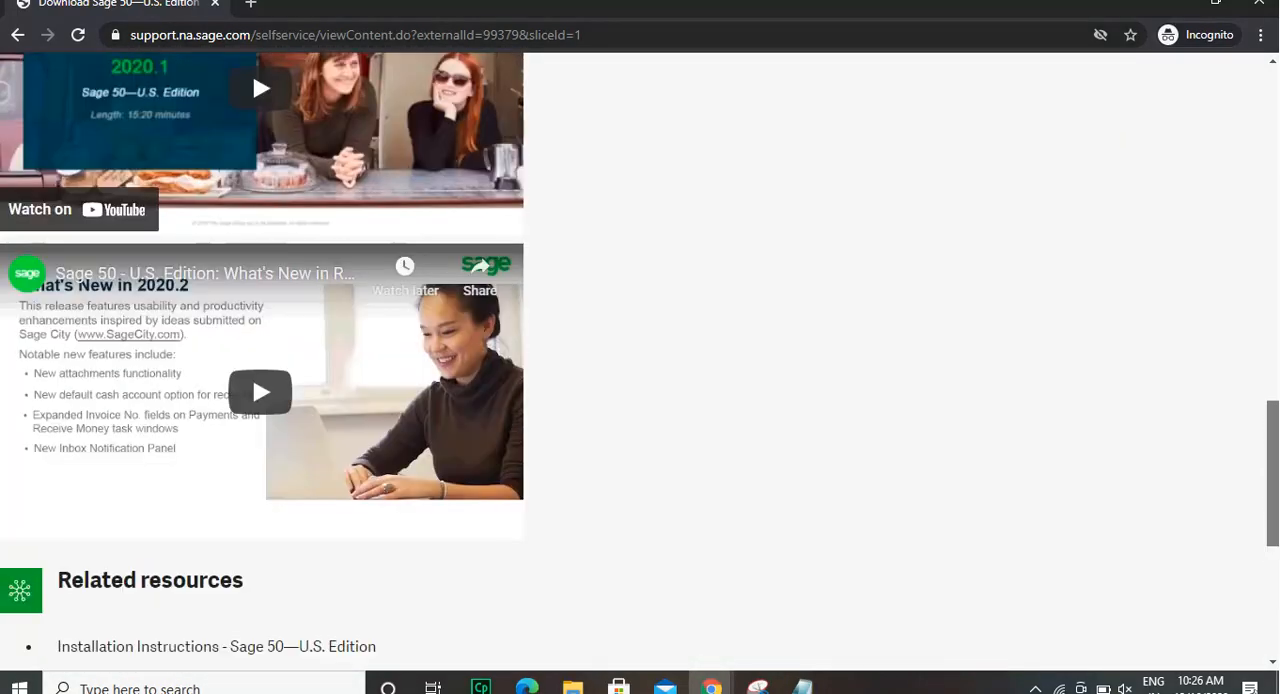
scroll(1275, 514, up, 8)
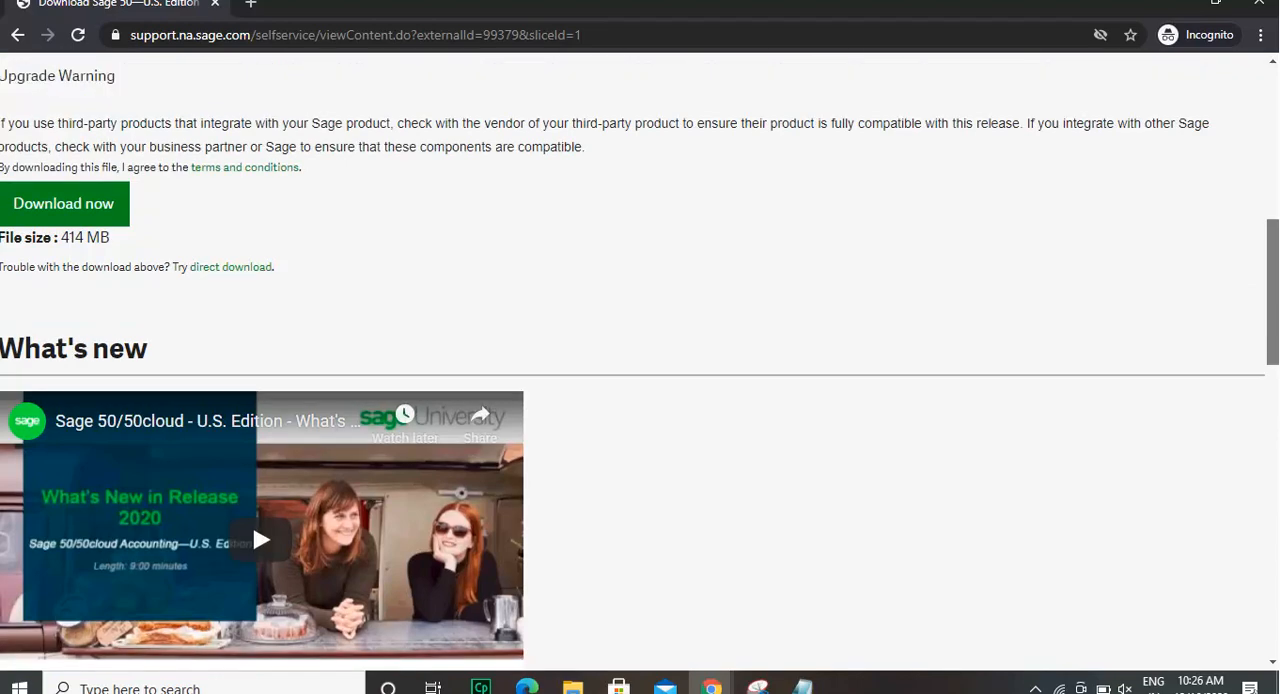
scroll(640, 367, up, 3)
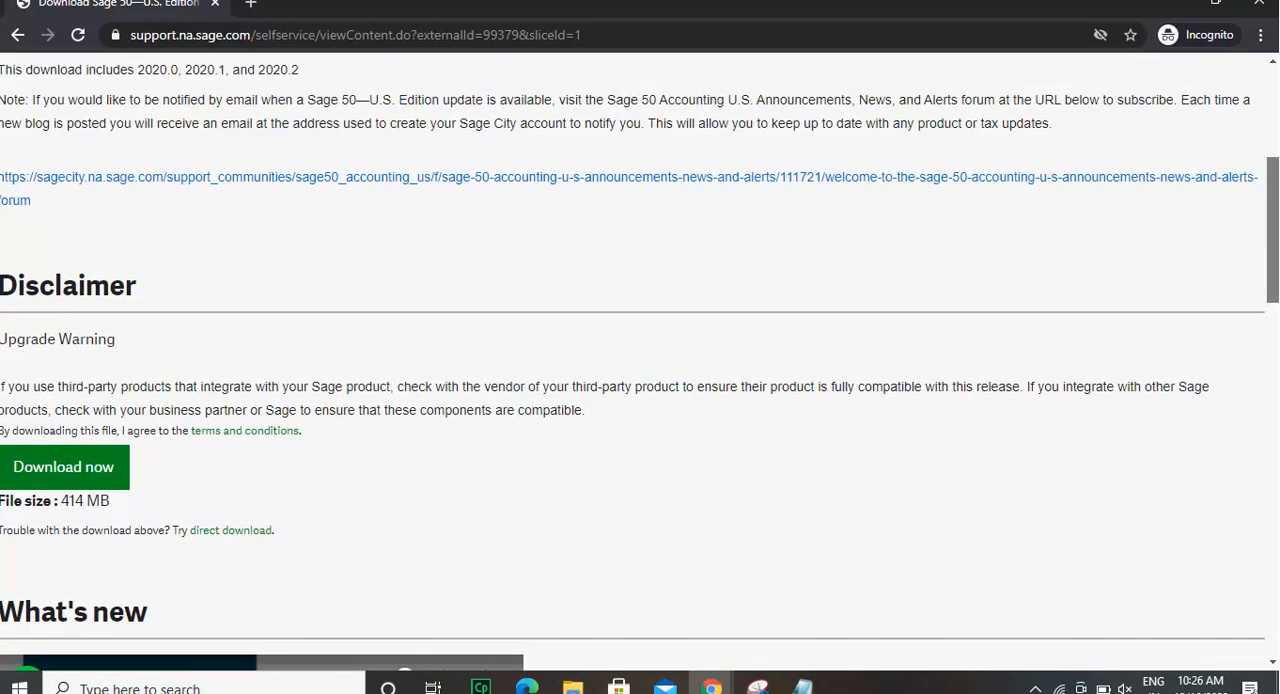
Start downloading the Sage 50 2020 full product installer.
scroll(640, 367, up, 1)
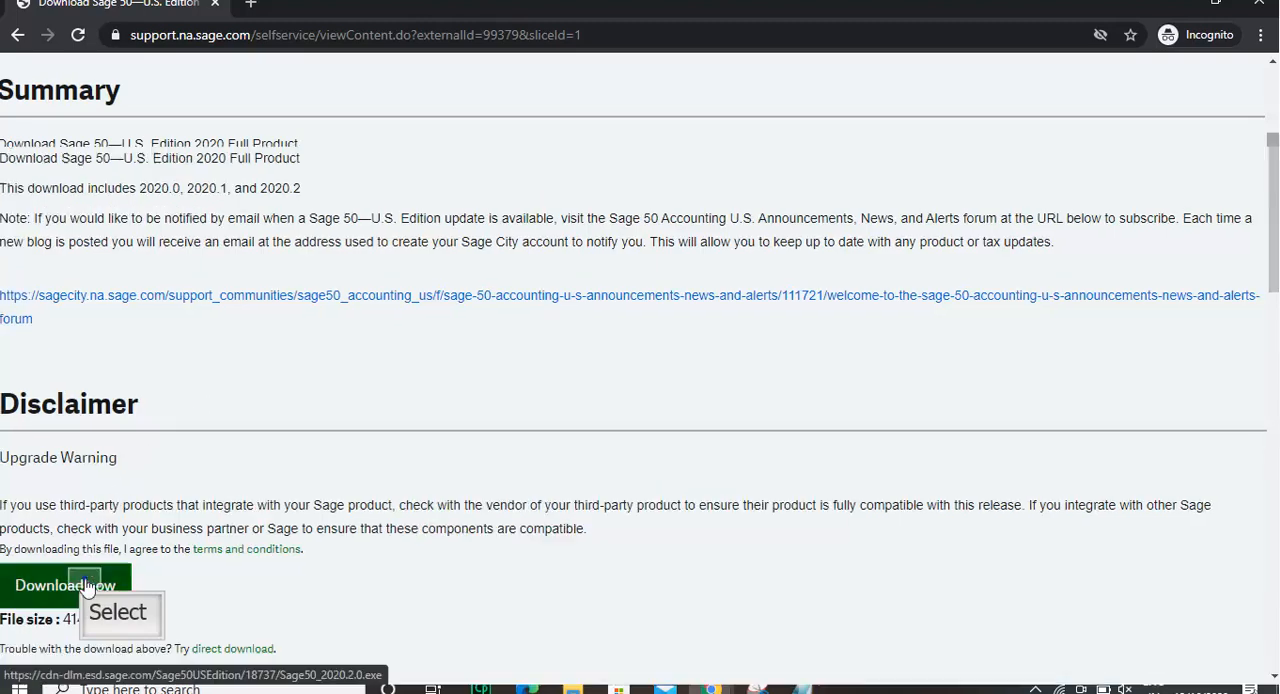
click(82, 578)
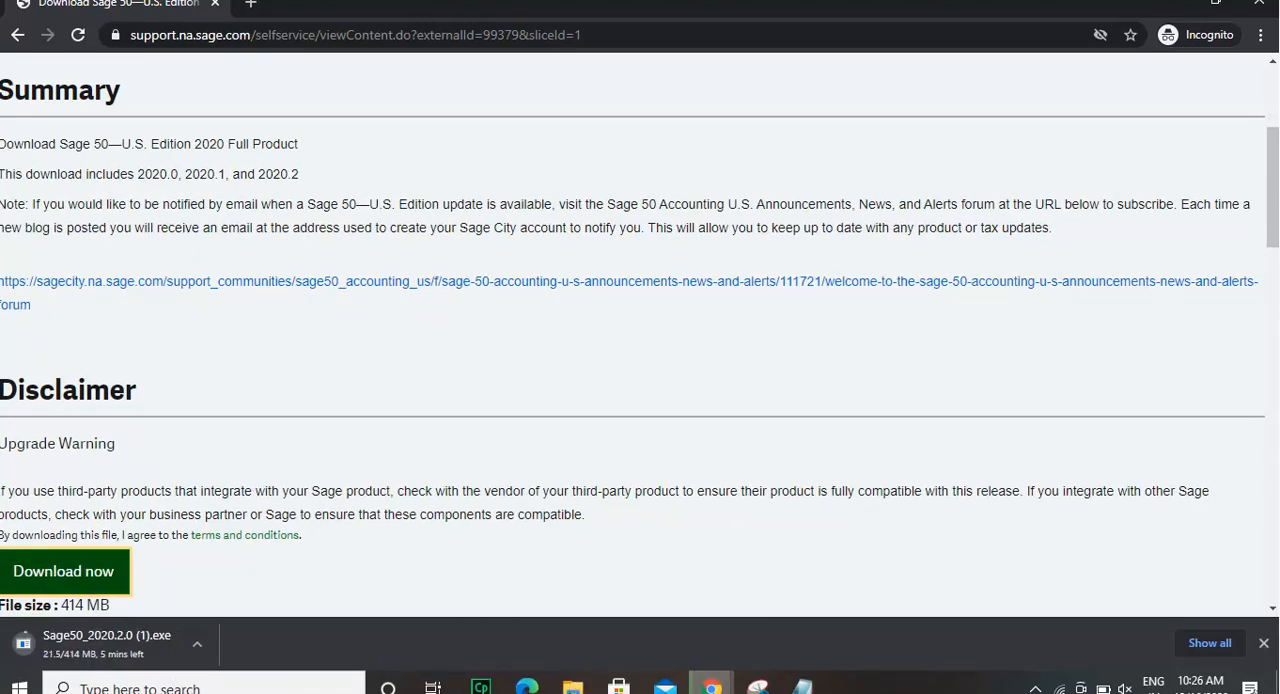
Check the Downloads folder in File Explorer for the download, then return to the browser.
click(573, 688)
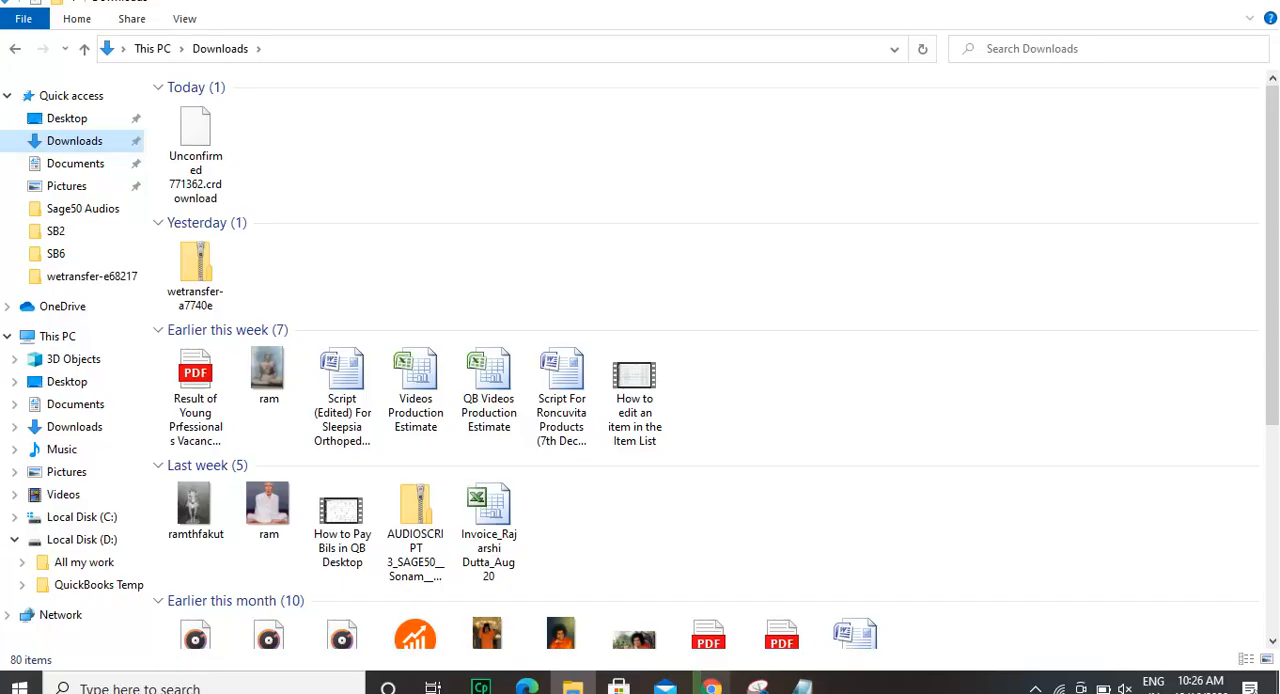
click(214, 156)
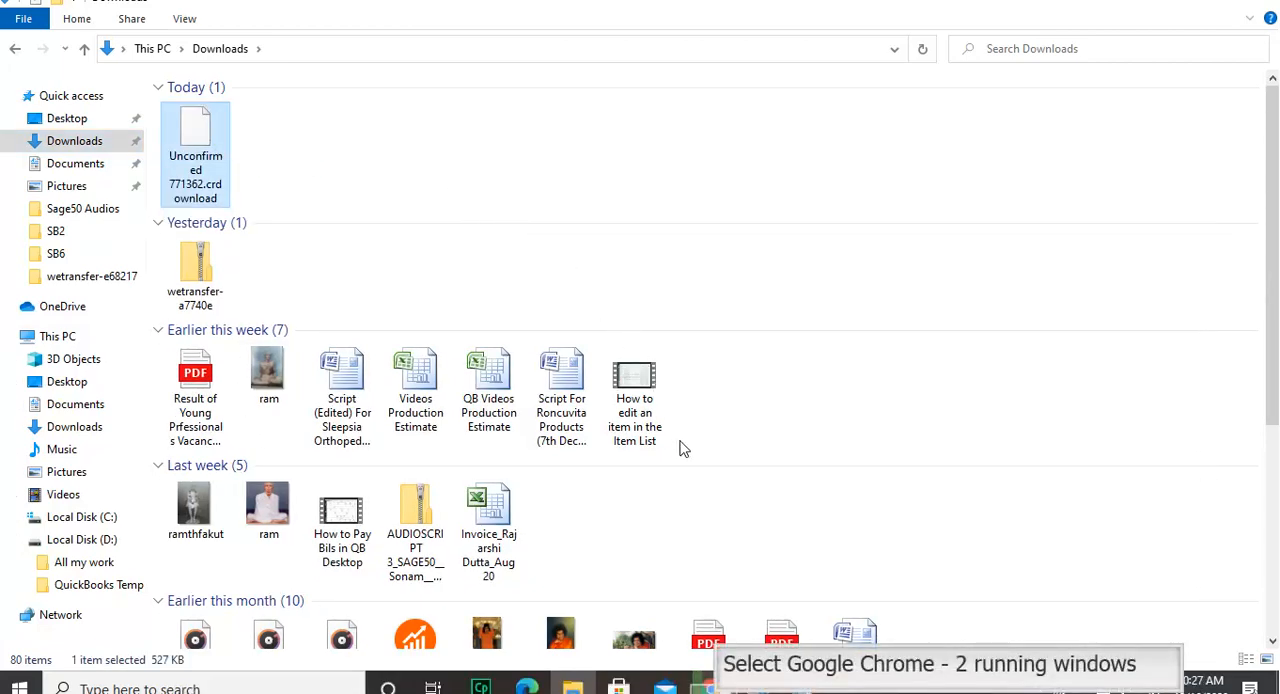
click(711, 688)
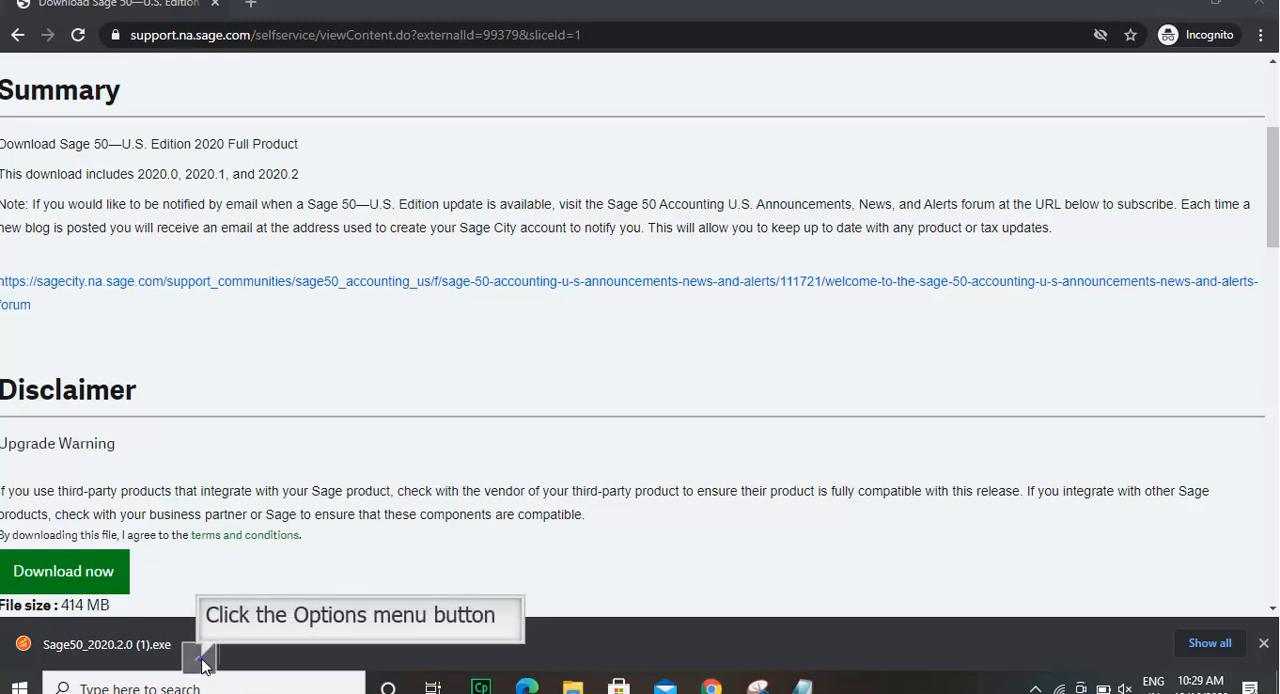
Show the downloaded Sage50_2020.2.0 installer in its Downloads folder.
click(199, 655)
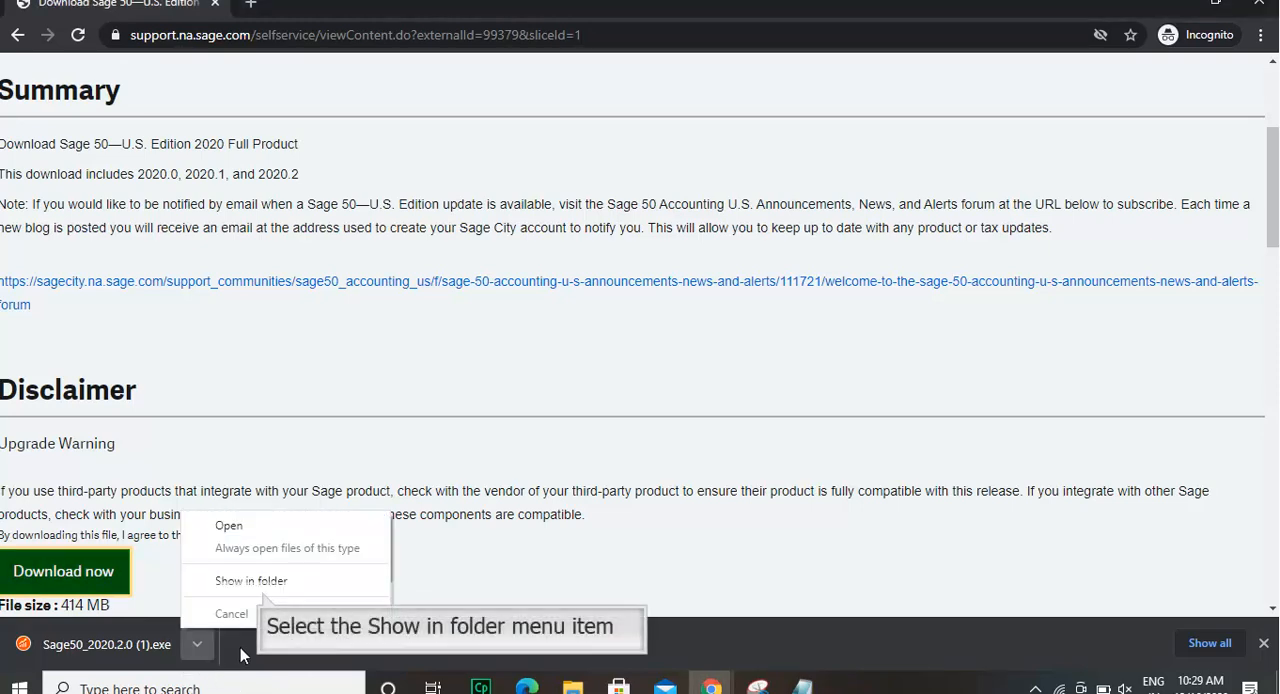
click(263, 588)
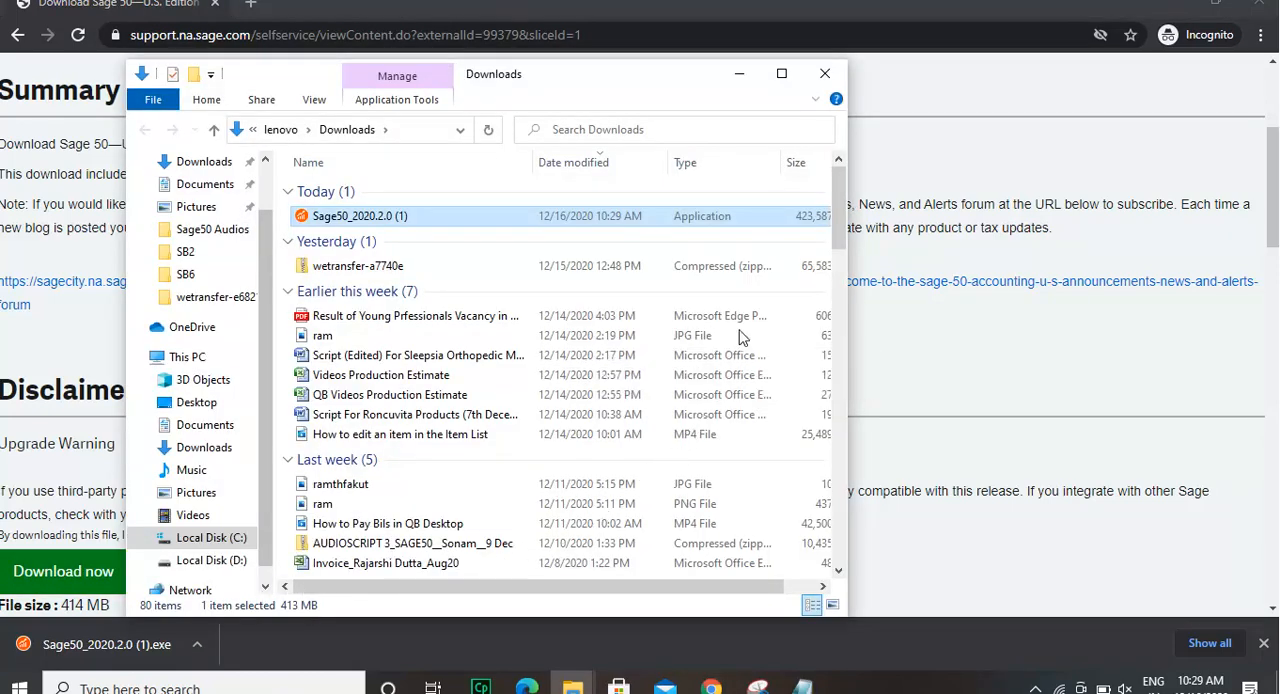
click(781, 76)
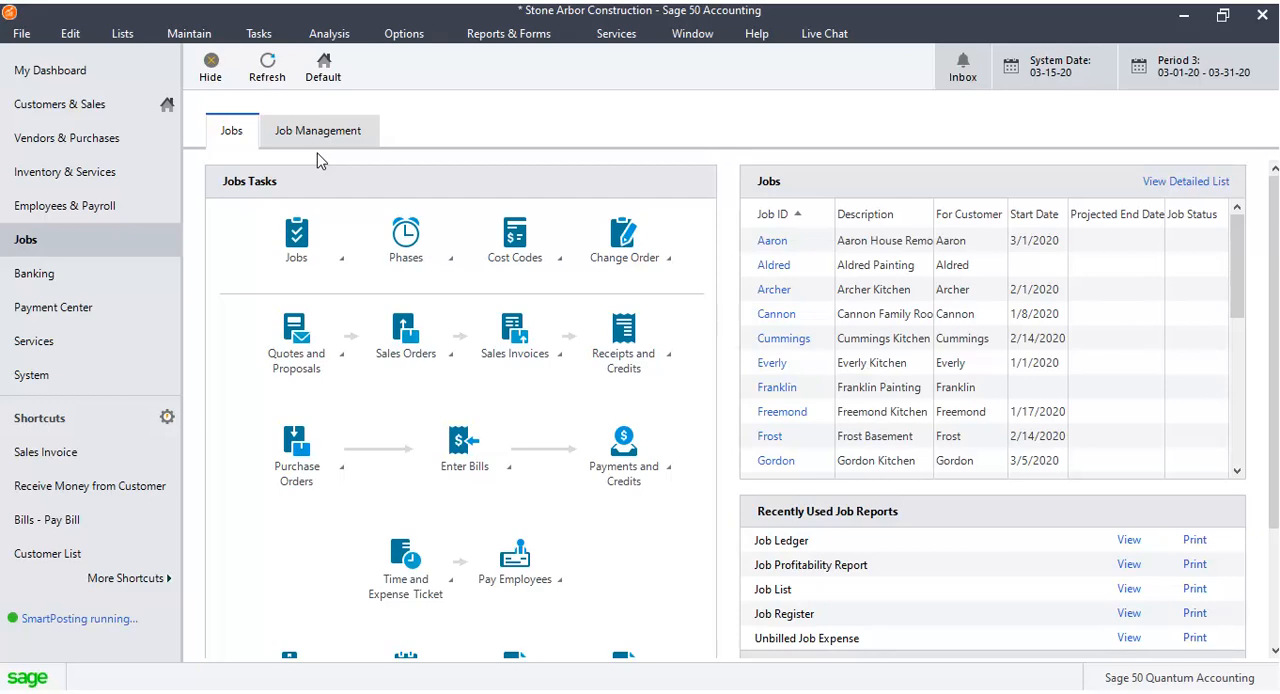
Open the Maintain Jobs window from the Jobs task to create a new job.
click(341, 262)
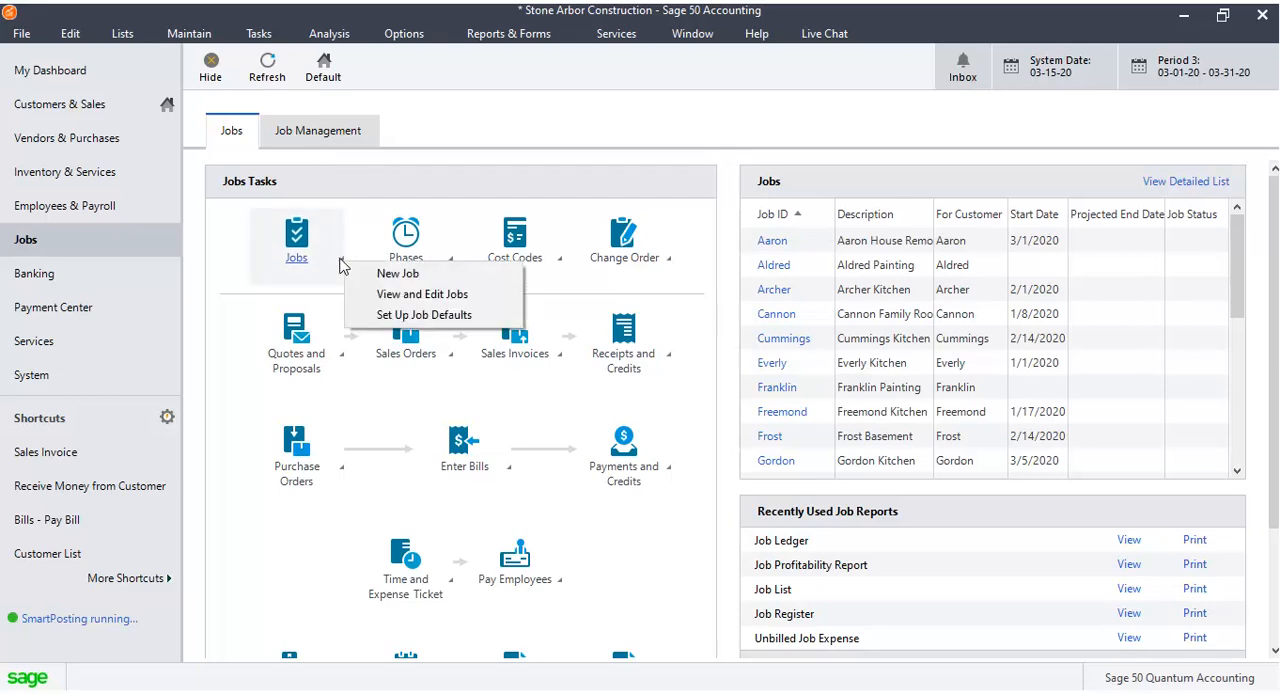
click(372, 273)
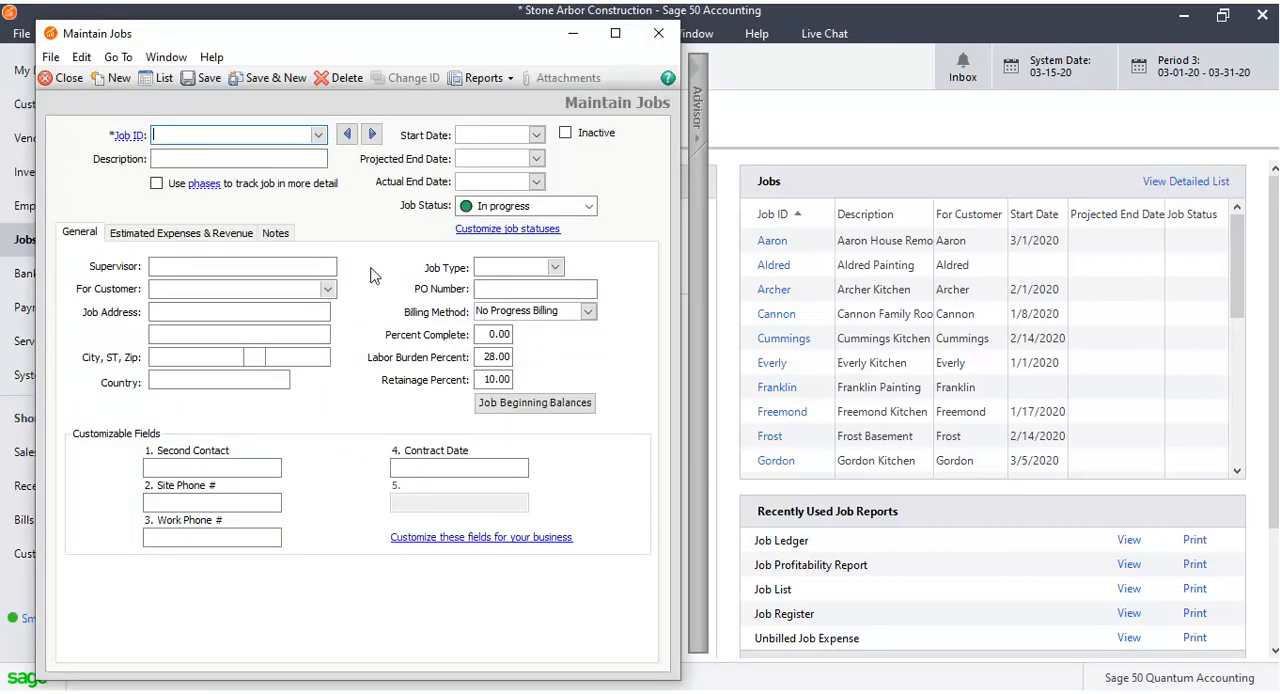
Load the Wright job into the Maintain Jobs window by picking it from the Job ID list.
click(318, 134)
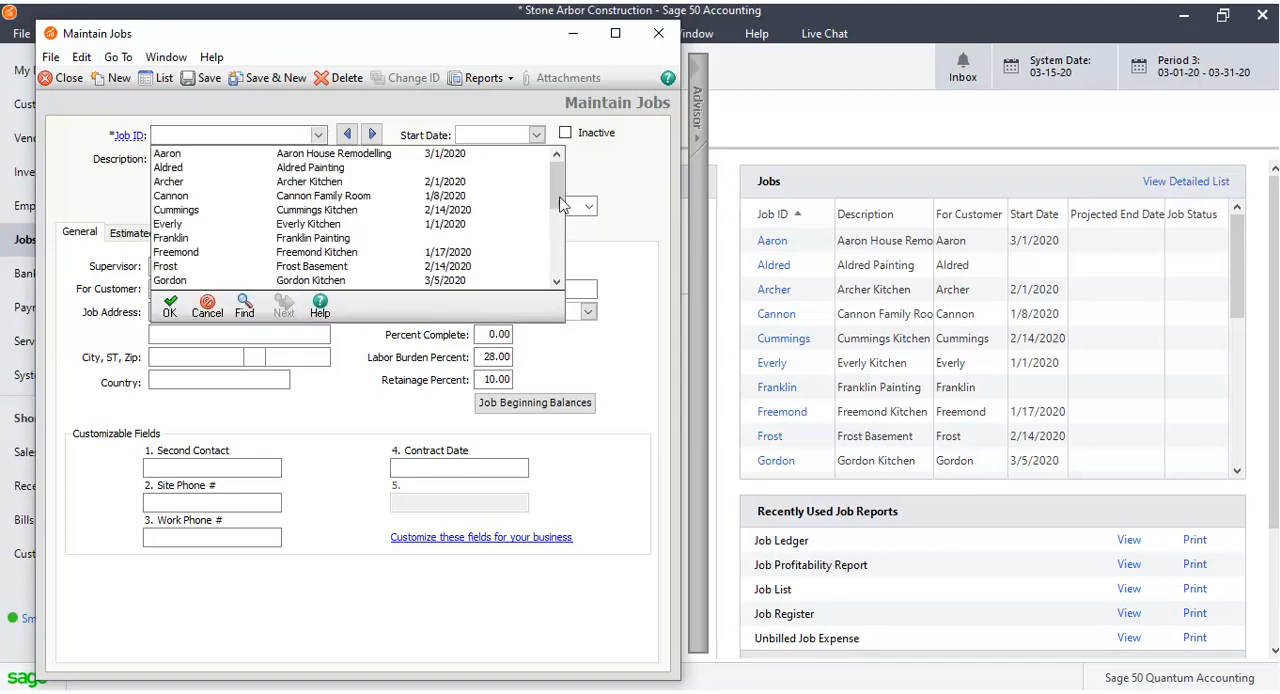
drag(560, 205, 560, 286)
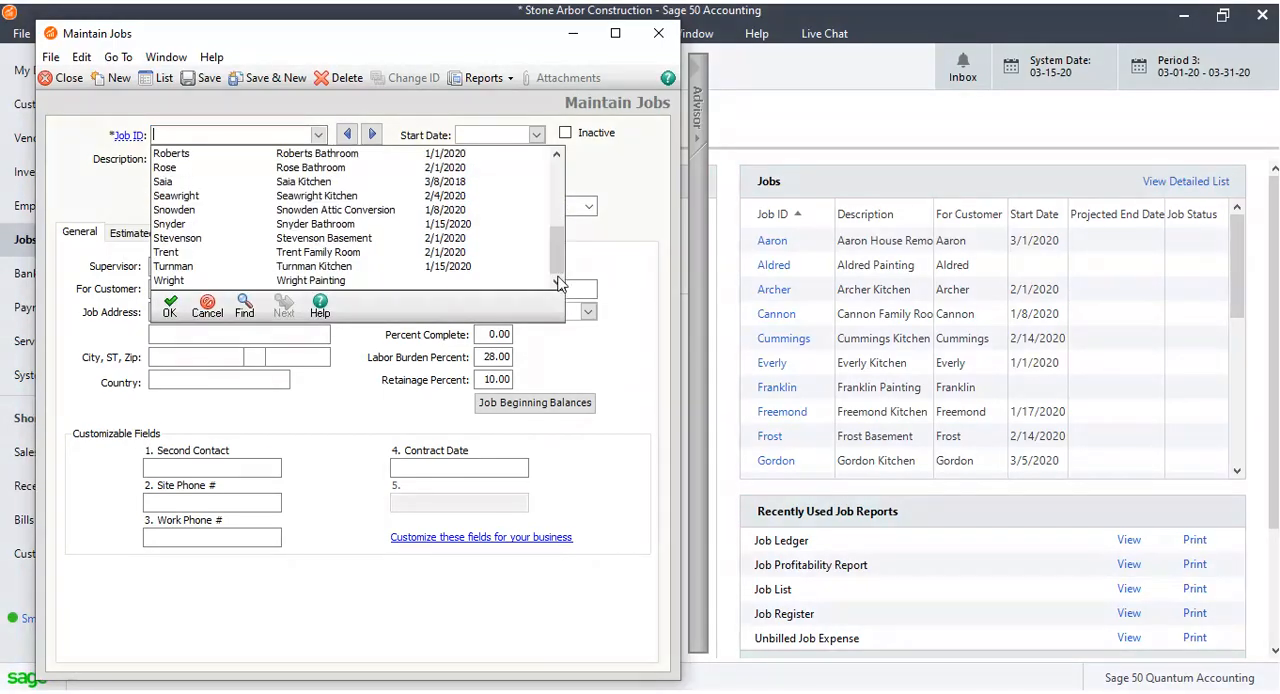
double_click(332, 283)
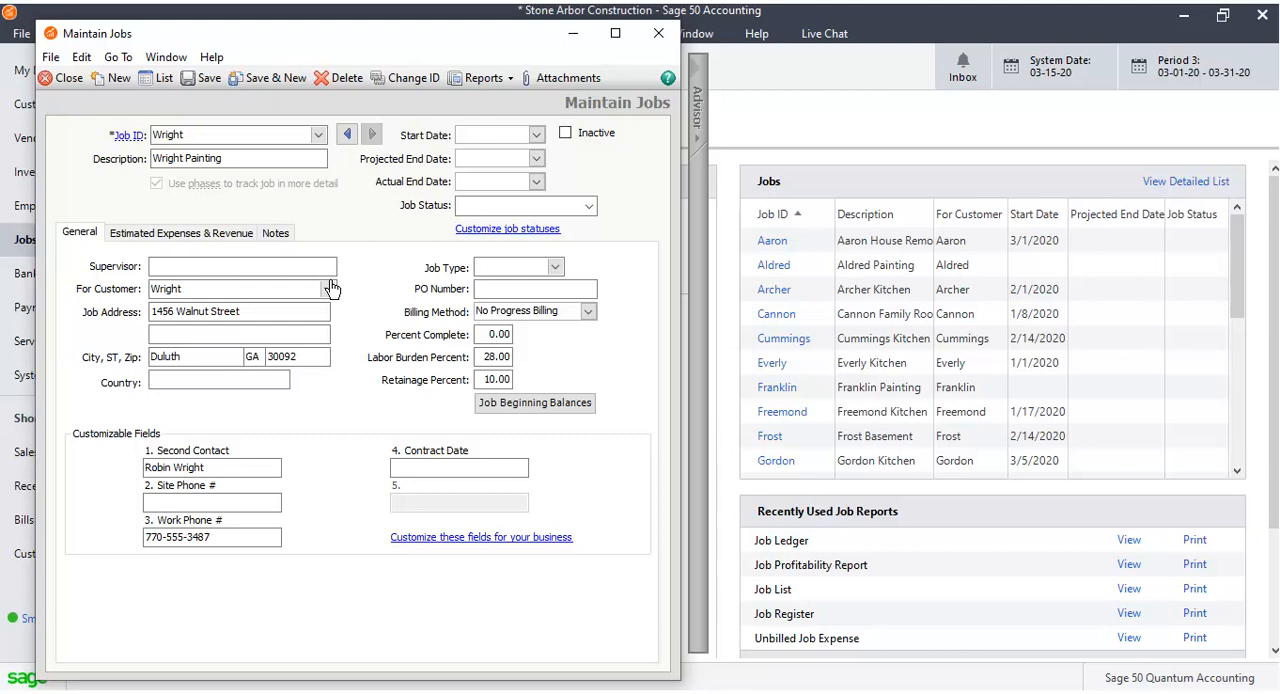
Set the Wright job's start date to Mar 3, 2020 and projected end date to Aug 15, 2020.
click(537, 134)
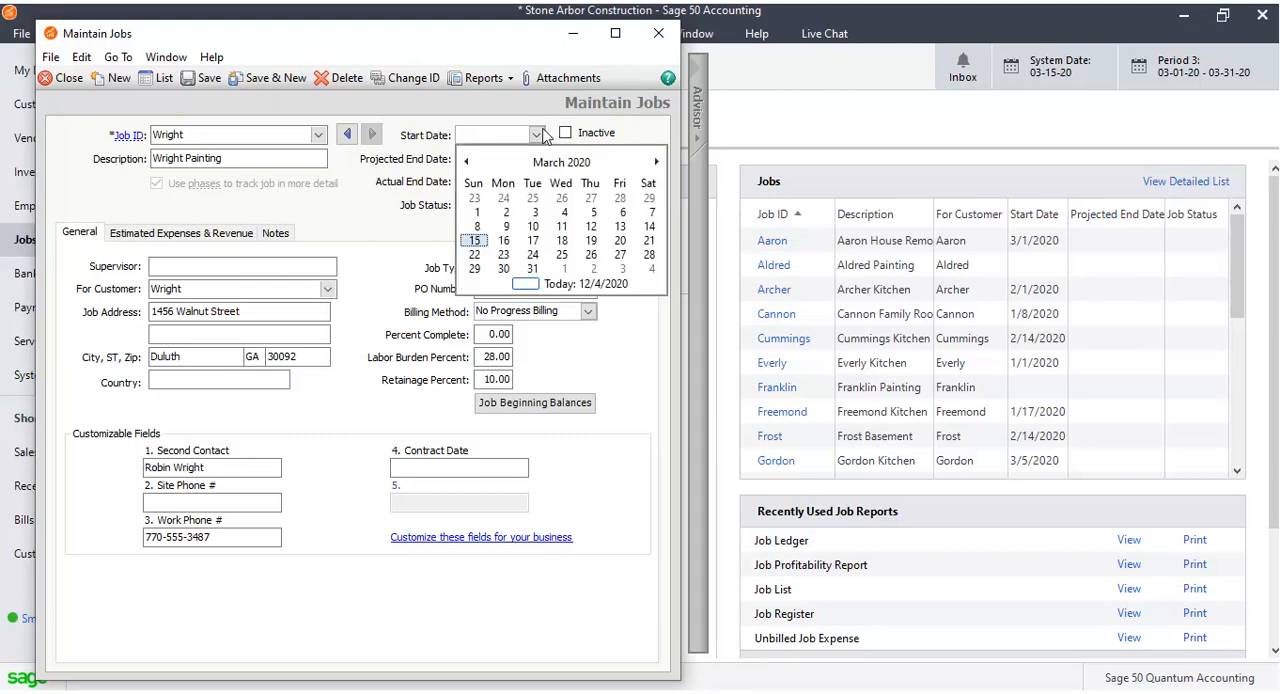
click(535, 212)
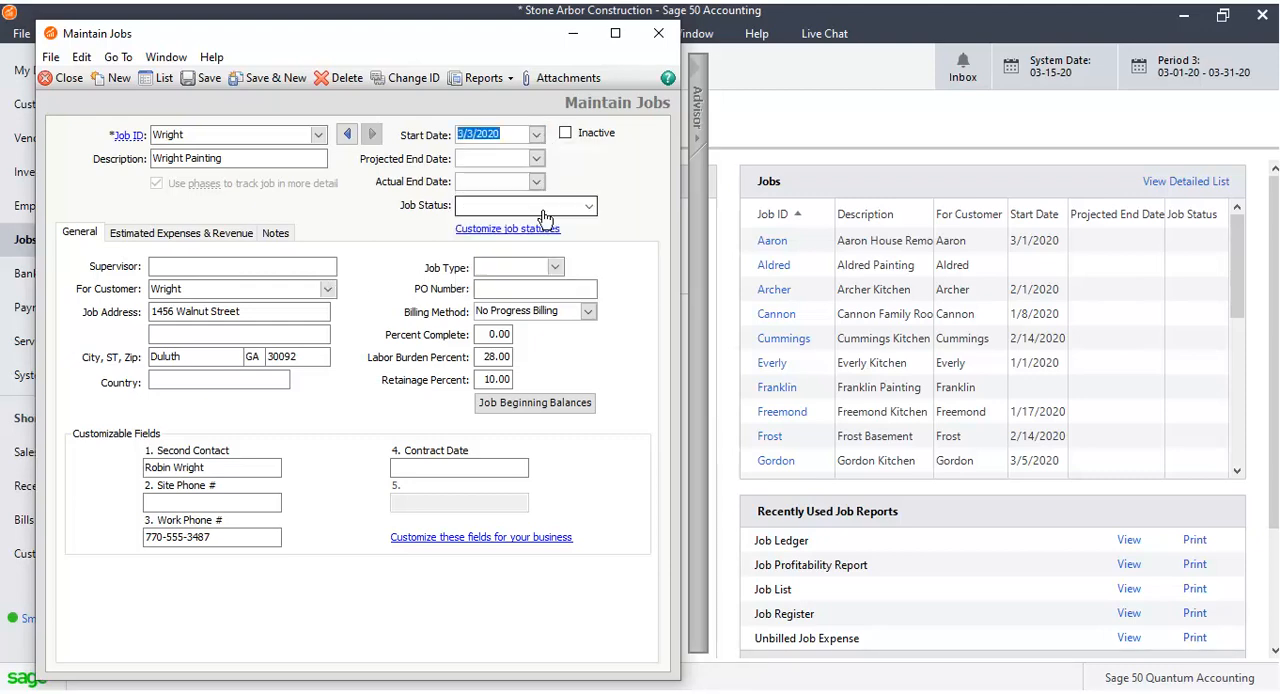
click(538, 158)
click(656, 185)
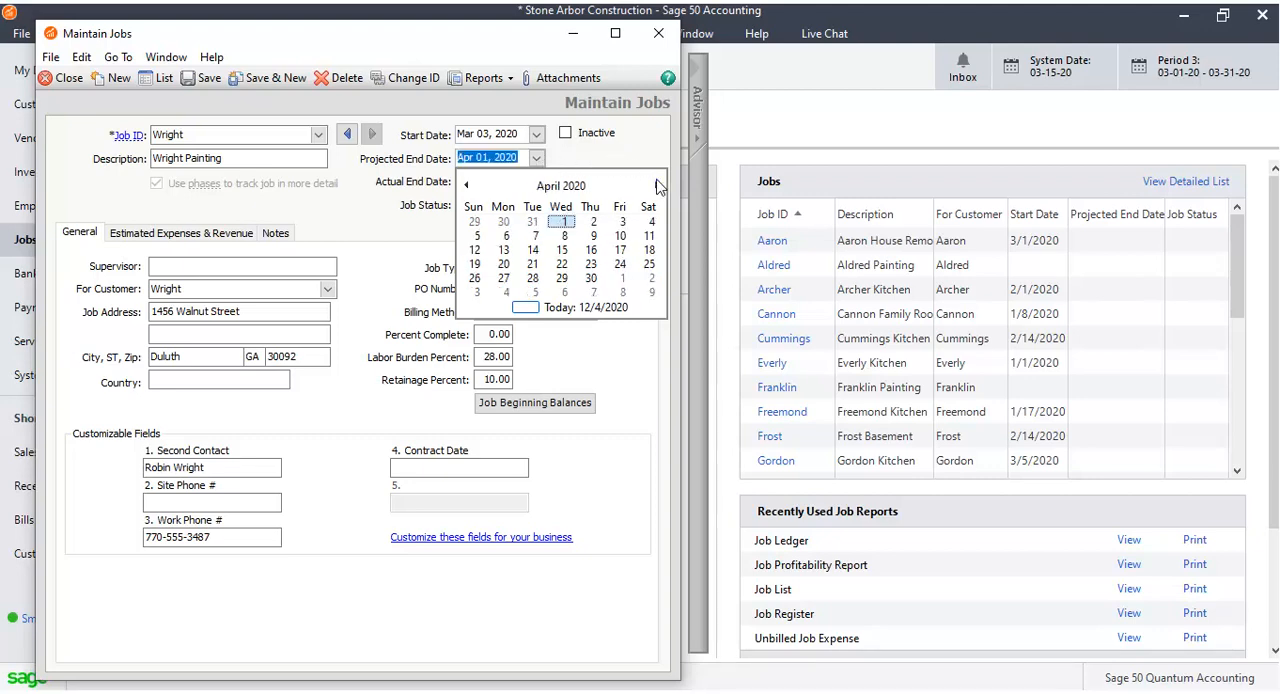
click(656, 185)
click(656, 185)
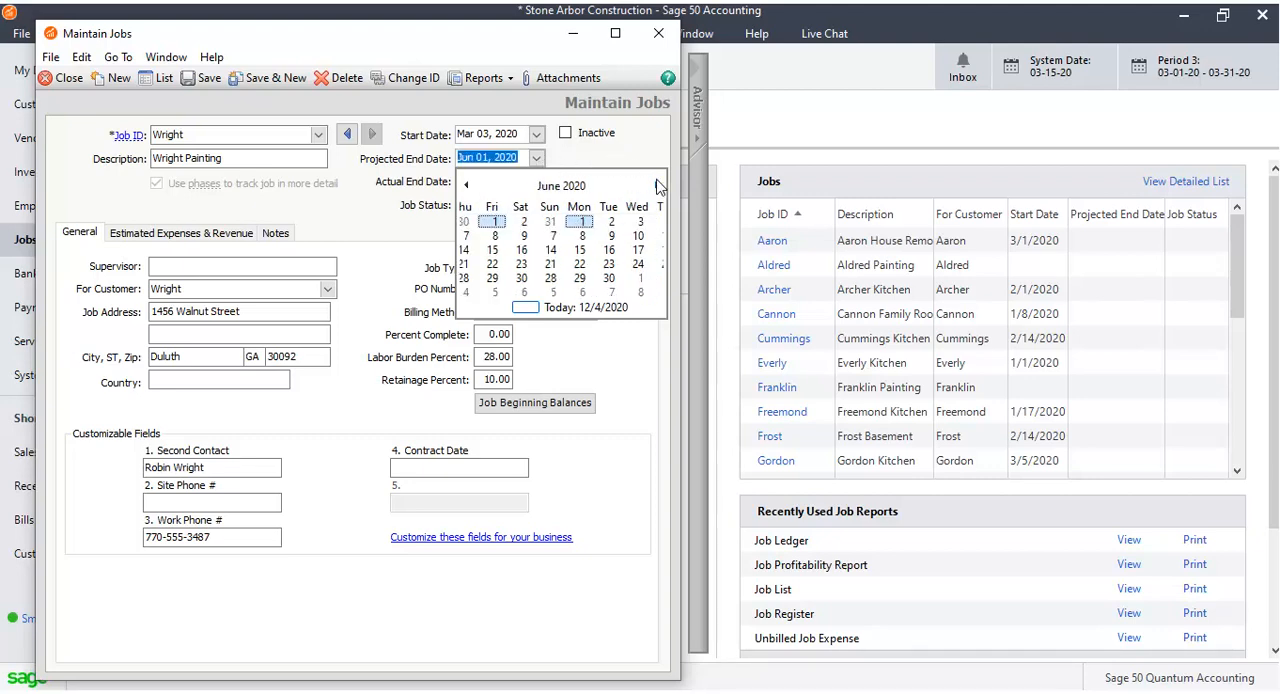
click(656, 185)
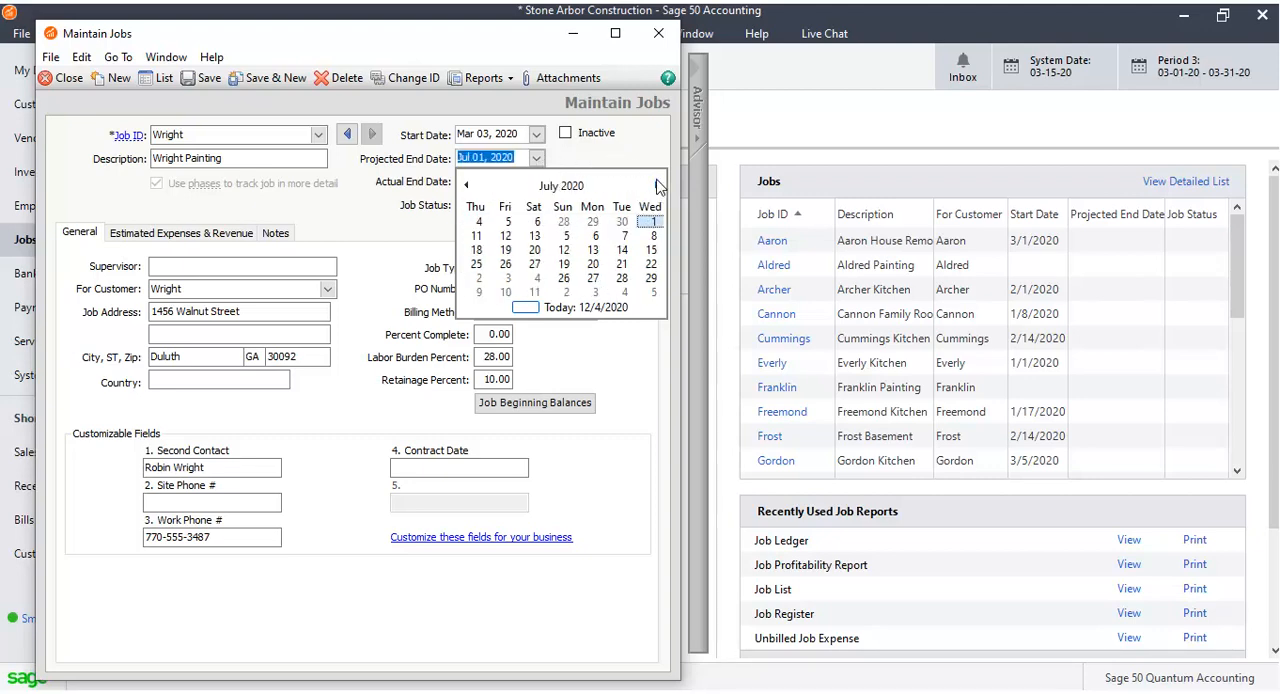
click(656, 185)
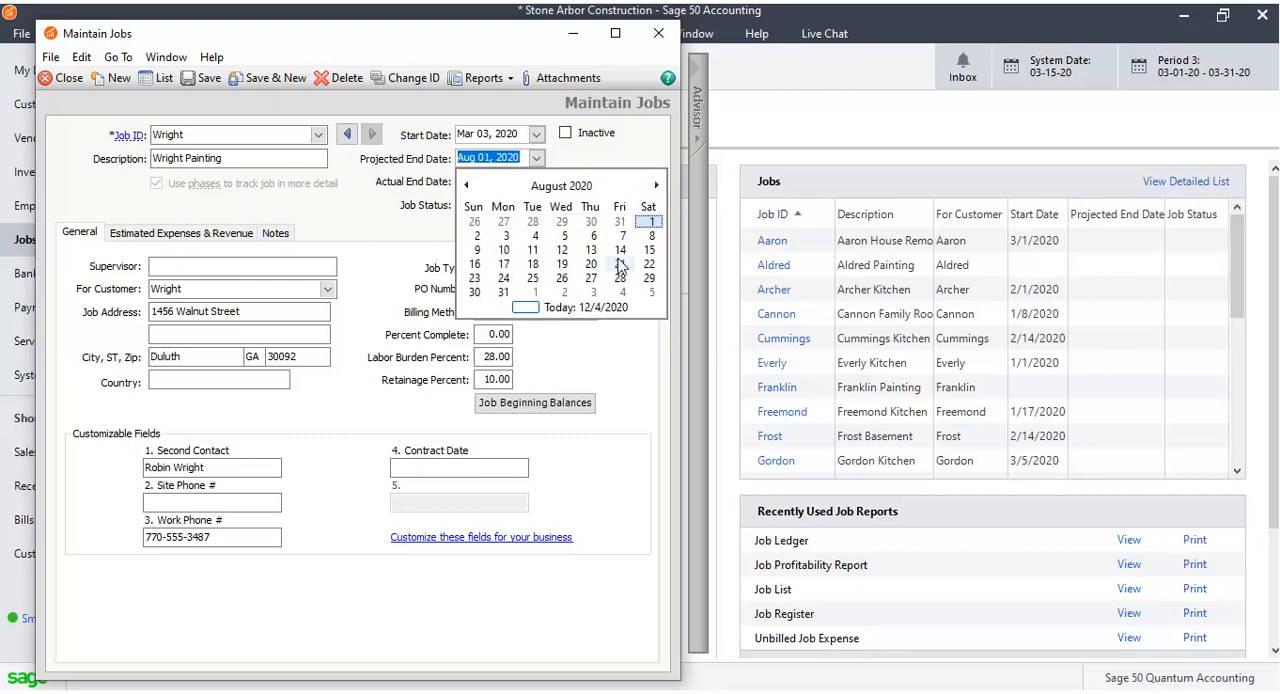
click(649, 250)
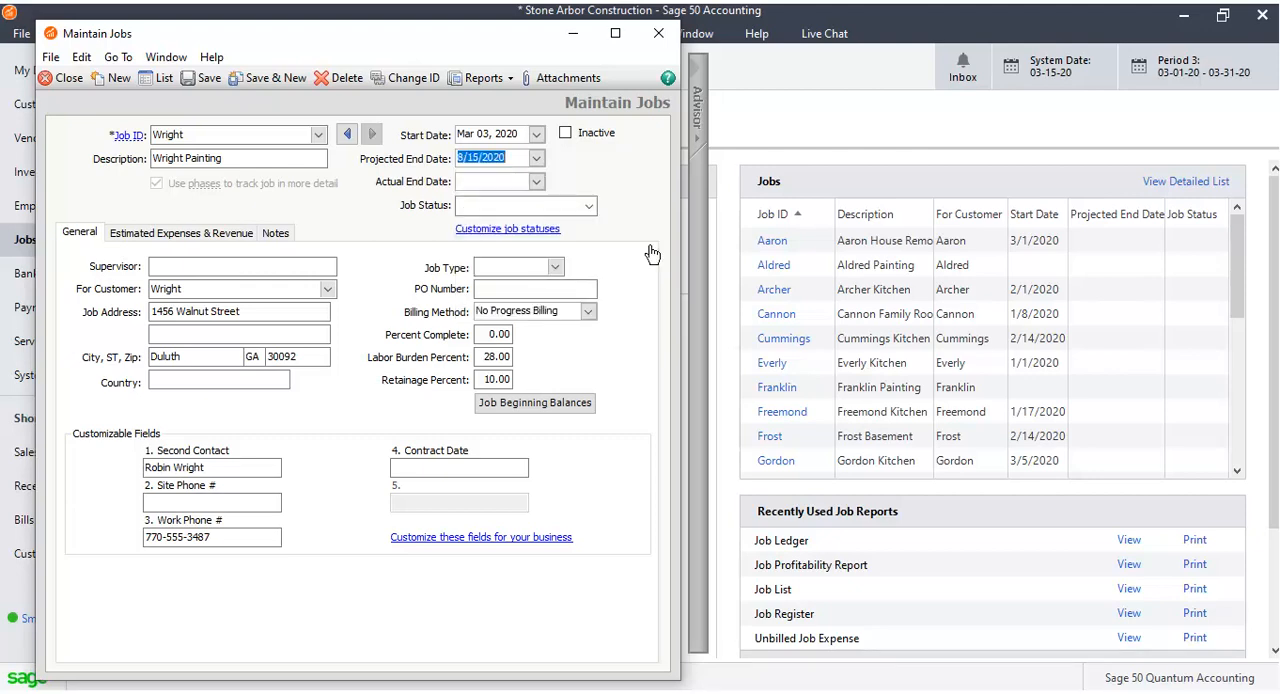
Set the Wright job's actual end date to Sep 30, 2020 using the date picker.
click(537, 182)
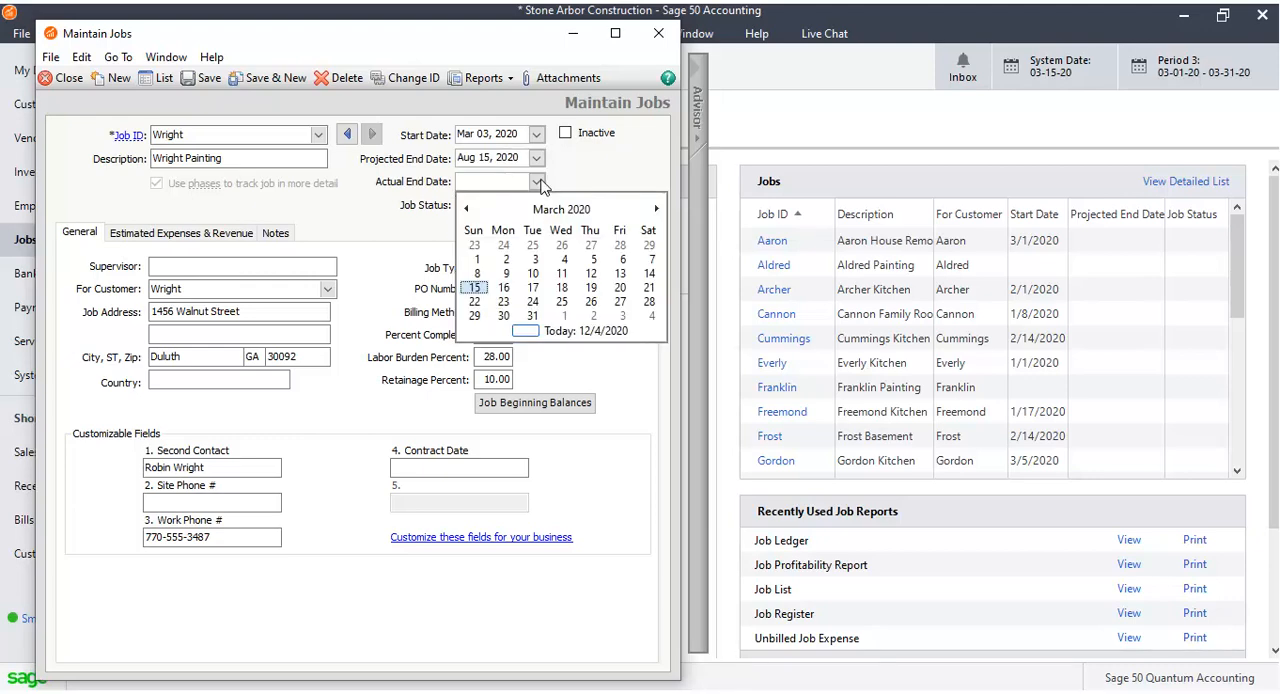
click(657, 208)
click(657, 208)
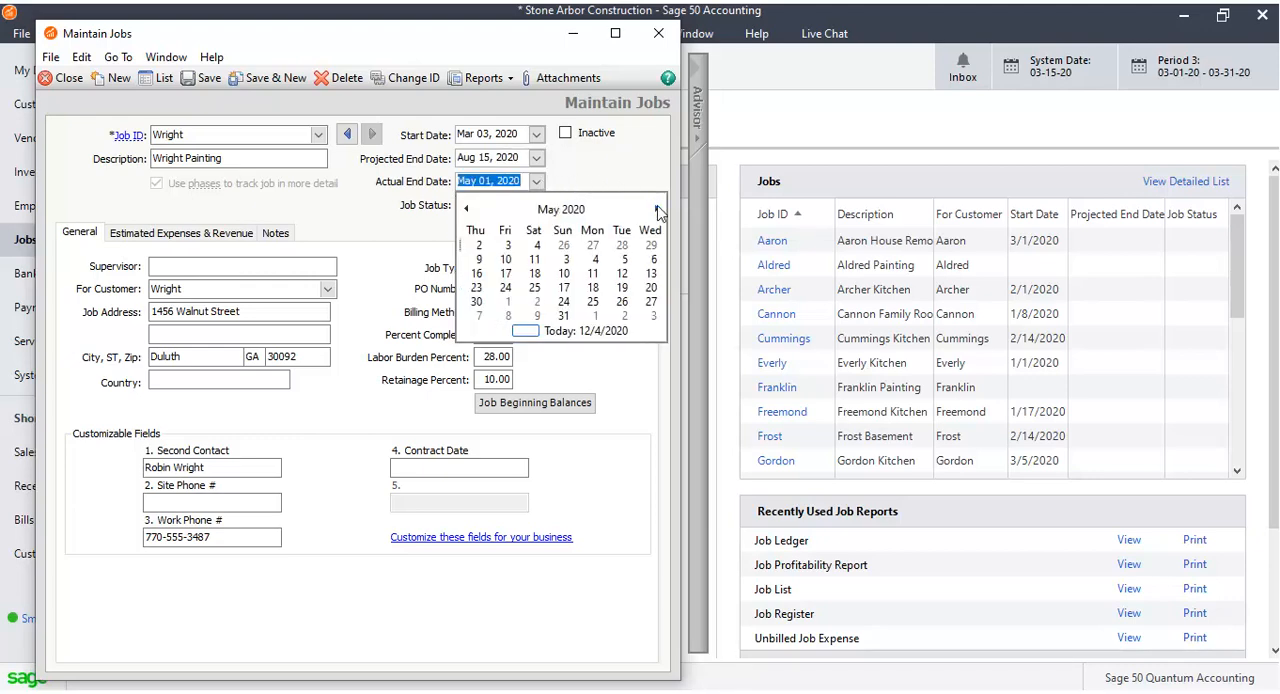
click(657, 209)
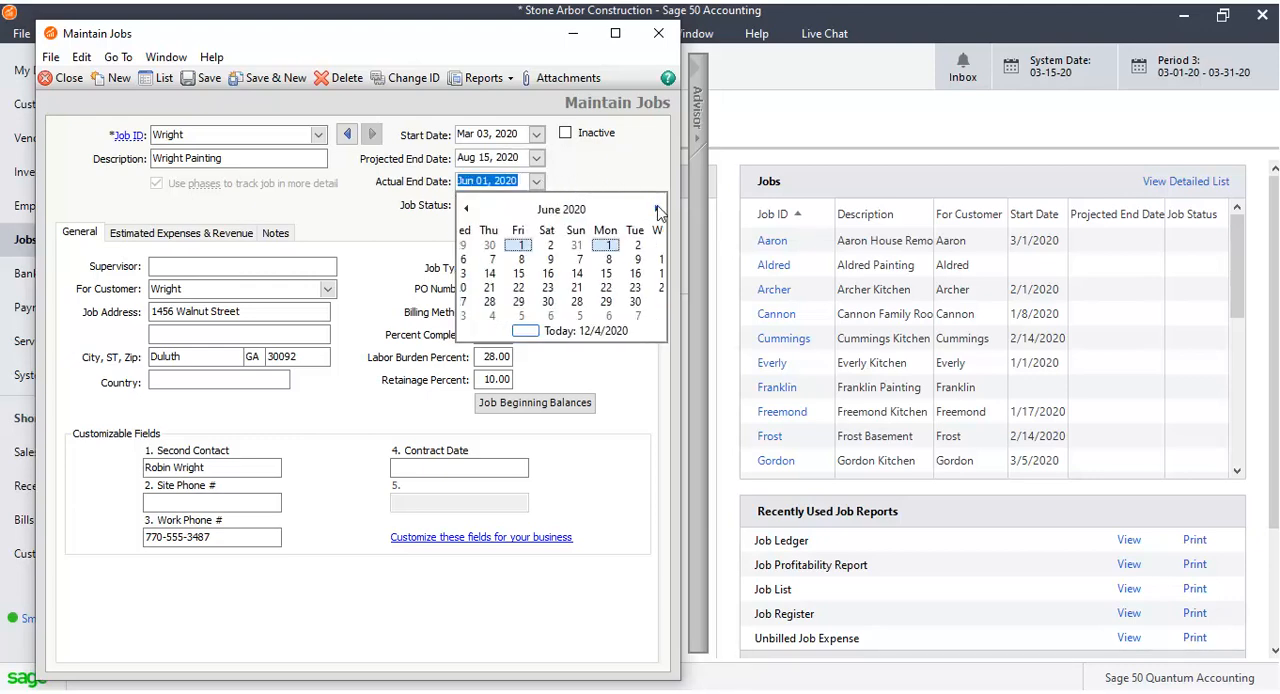
click(657, 209)
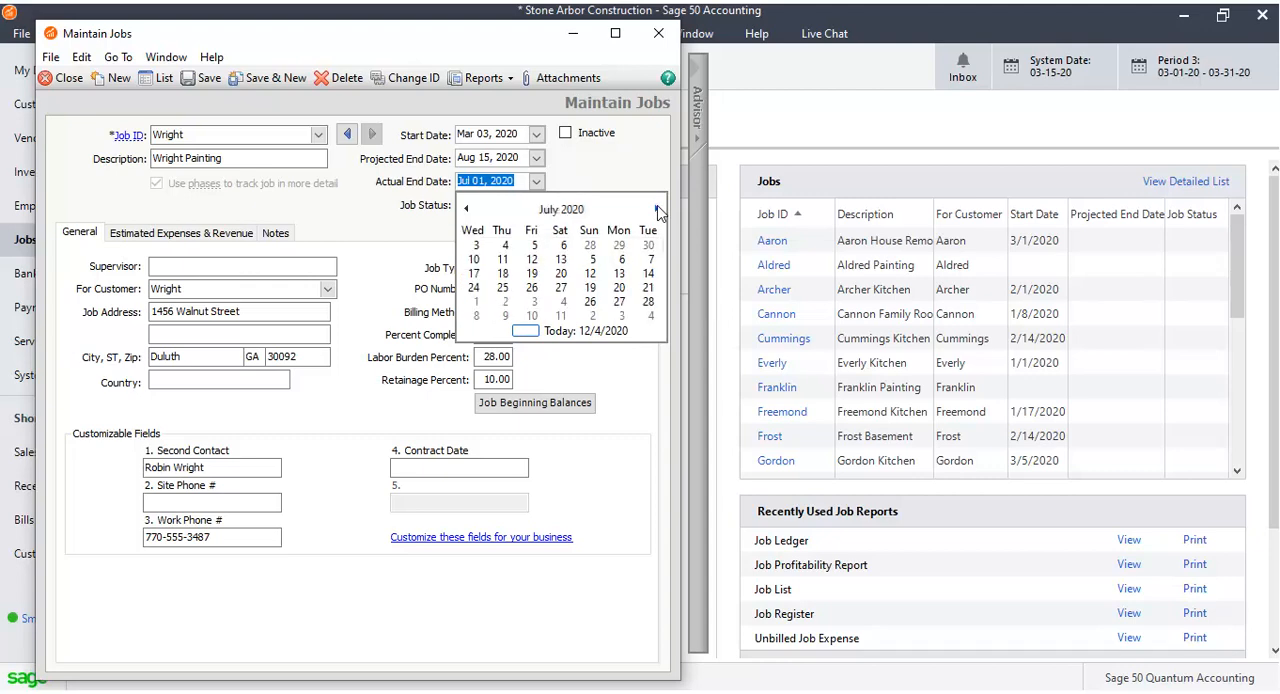
click(657, 209)
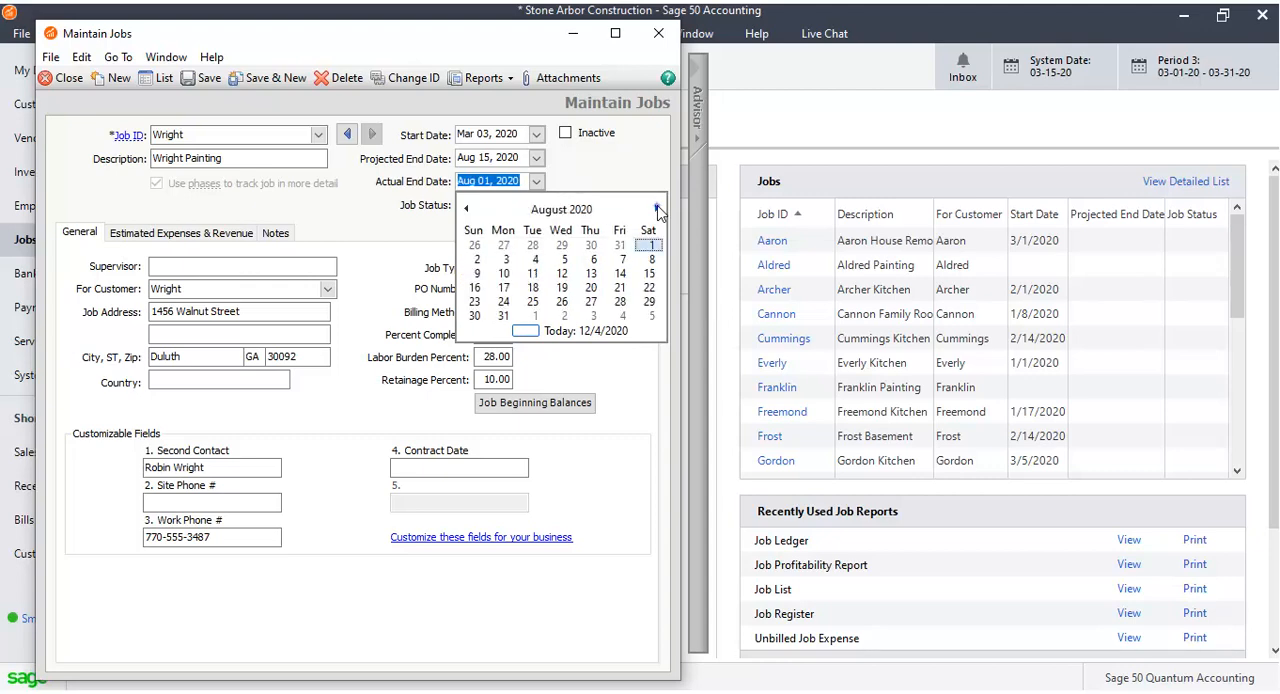
click(657, 209)
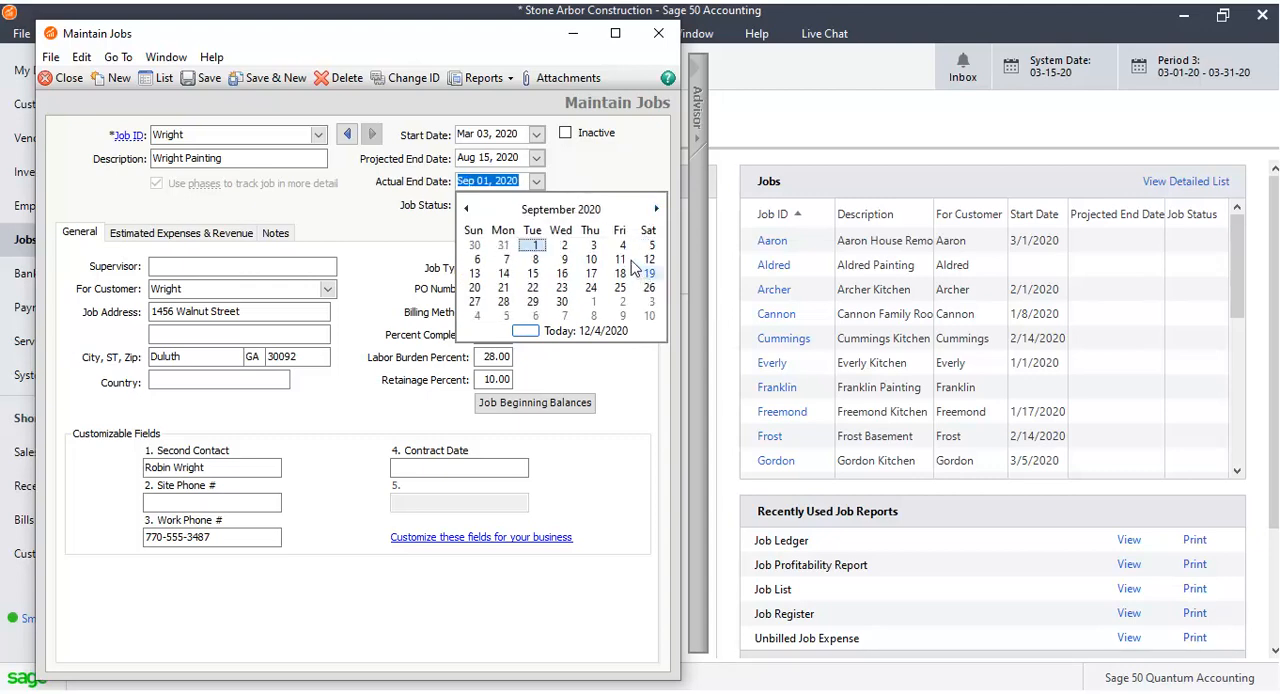
click(567, 302)
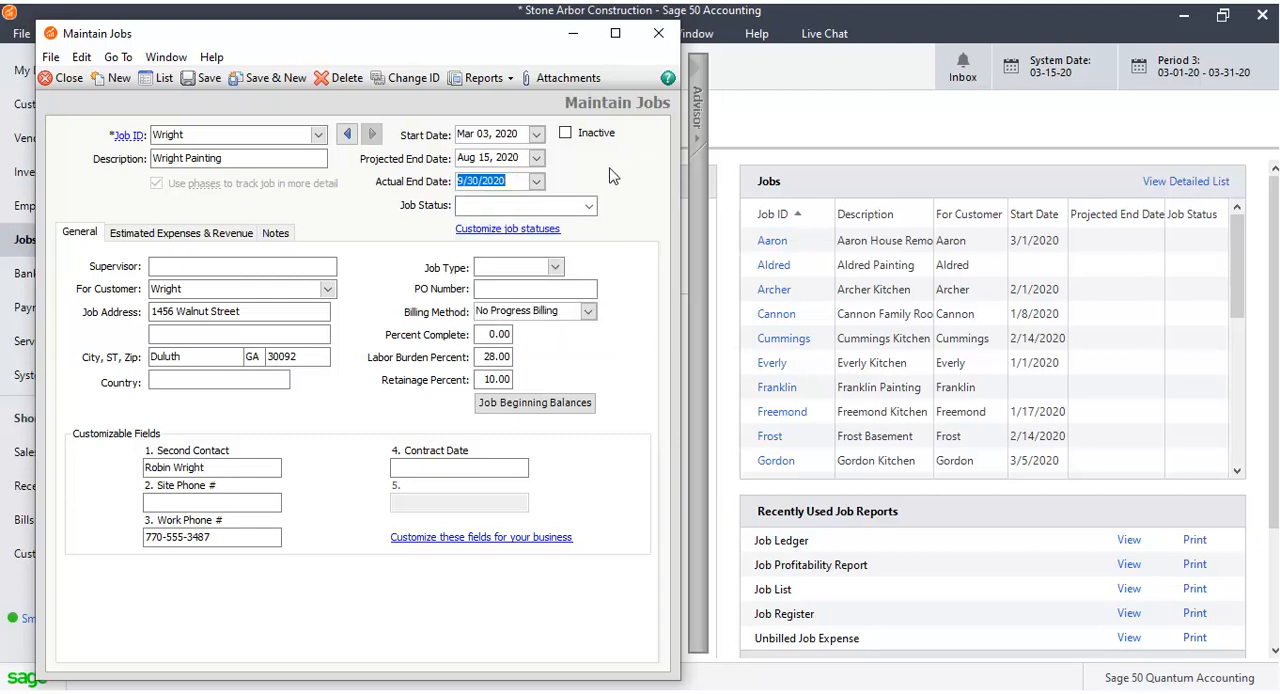
Set the job status to Completed and enter Senior Executive as the supervisor.
click(589, 206)
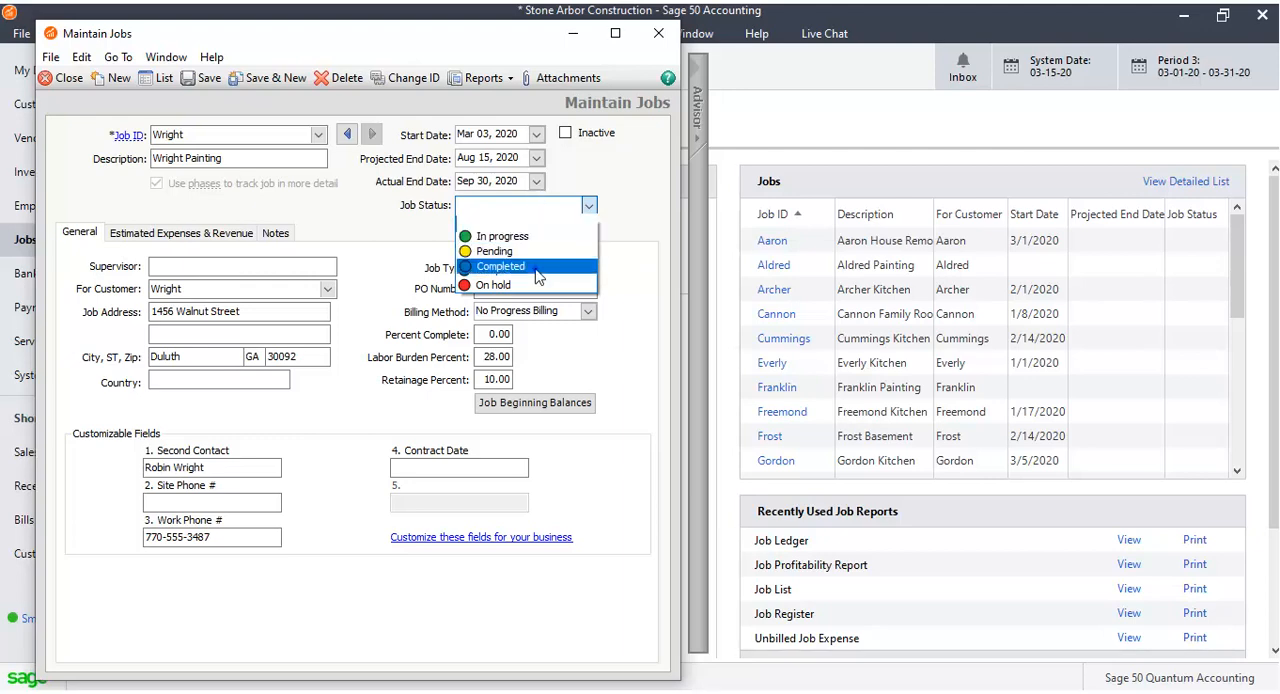
click(500, 270)
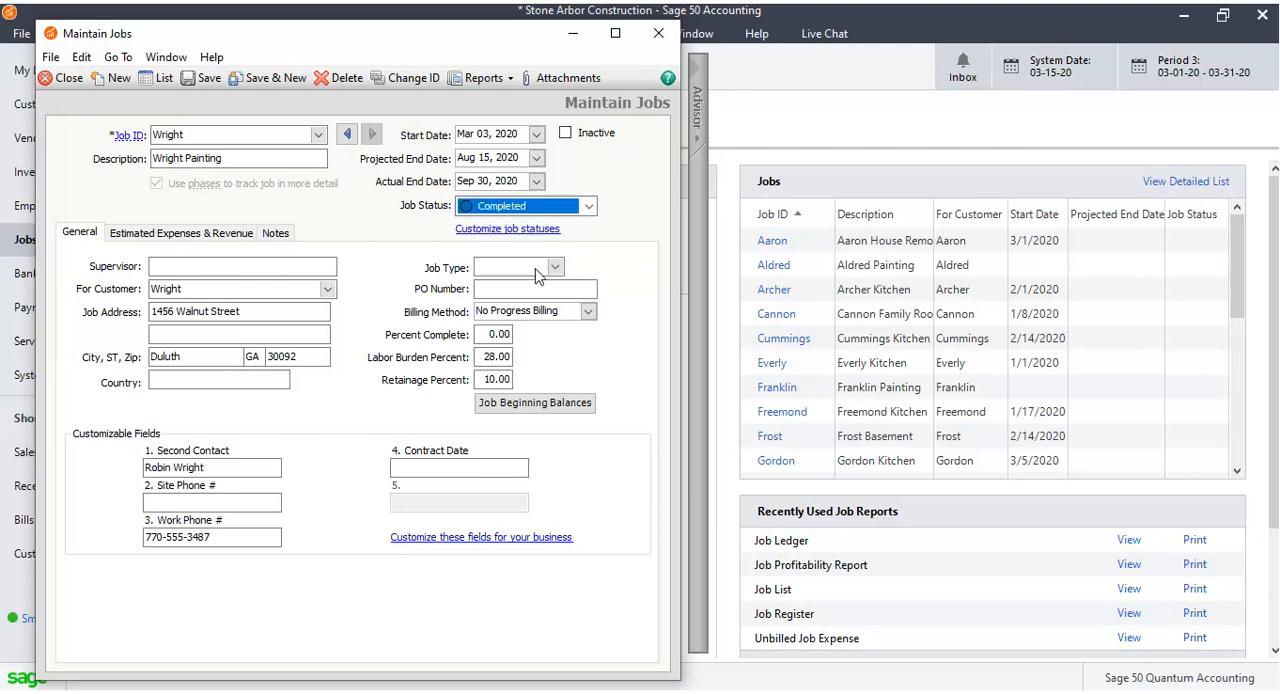
click(325, 263)
text(Senior)
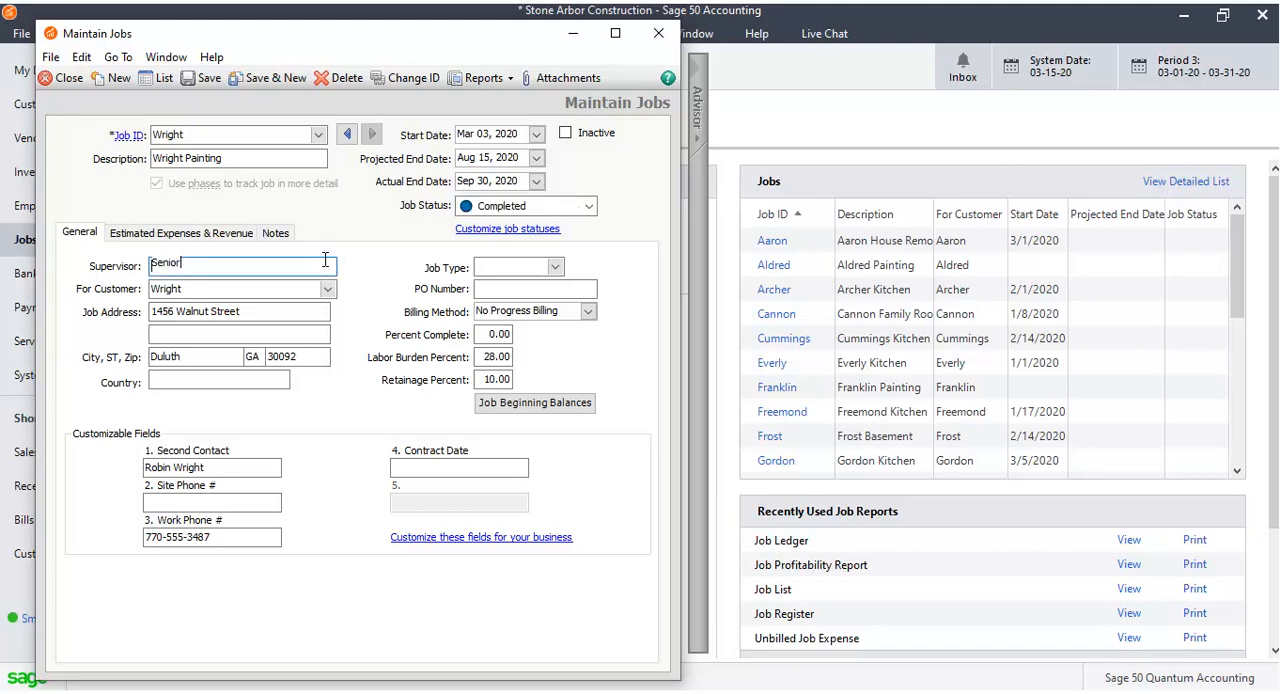
text( Executive)
Set the job type to REMODEL and the PO number to 12345.
click(555, 267)
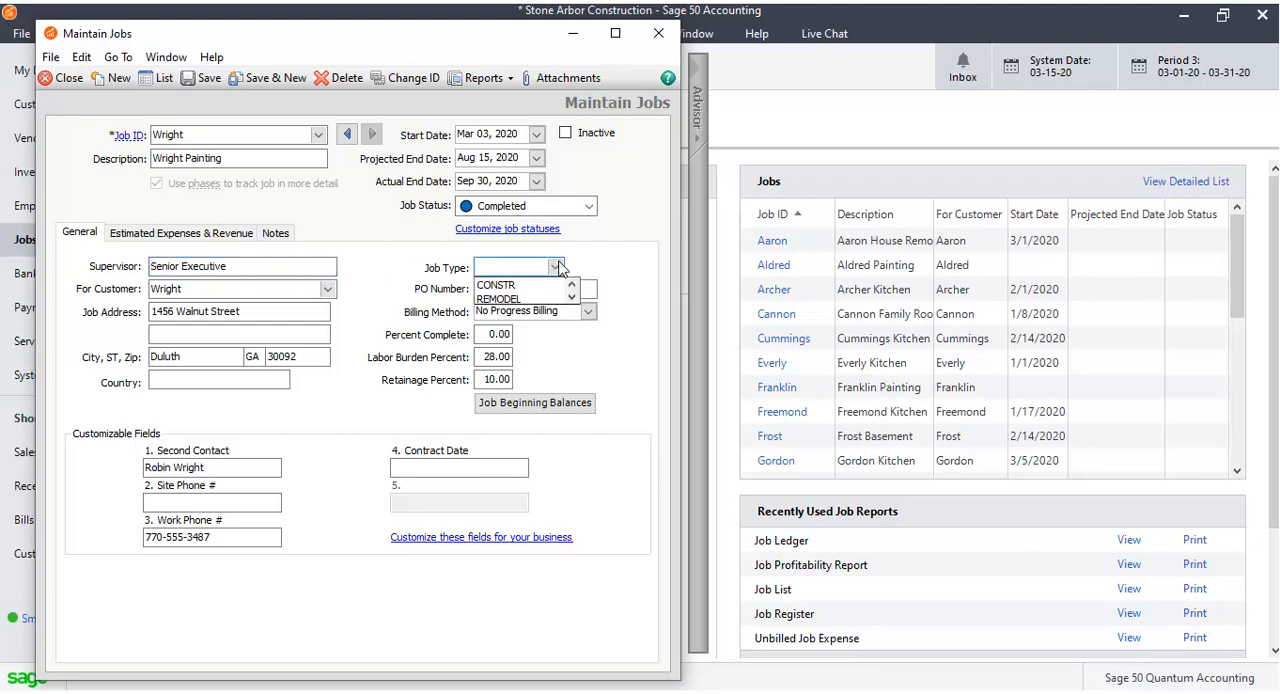
click(553, 298)
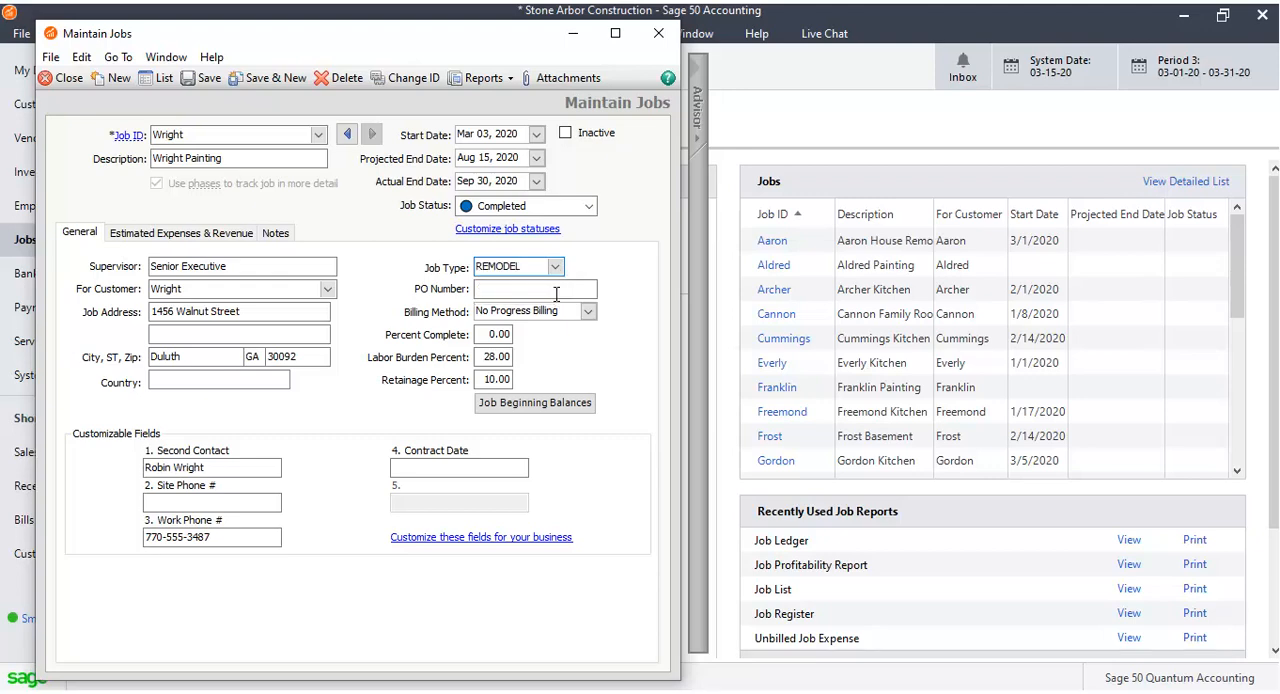
click(522, 287)
text(12345)
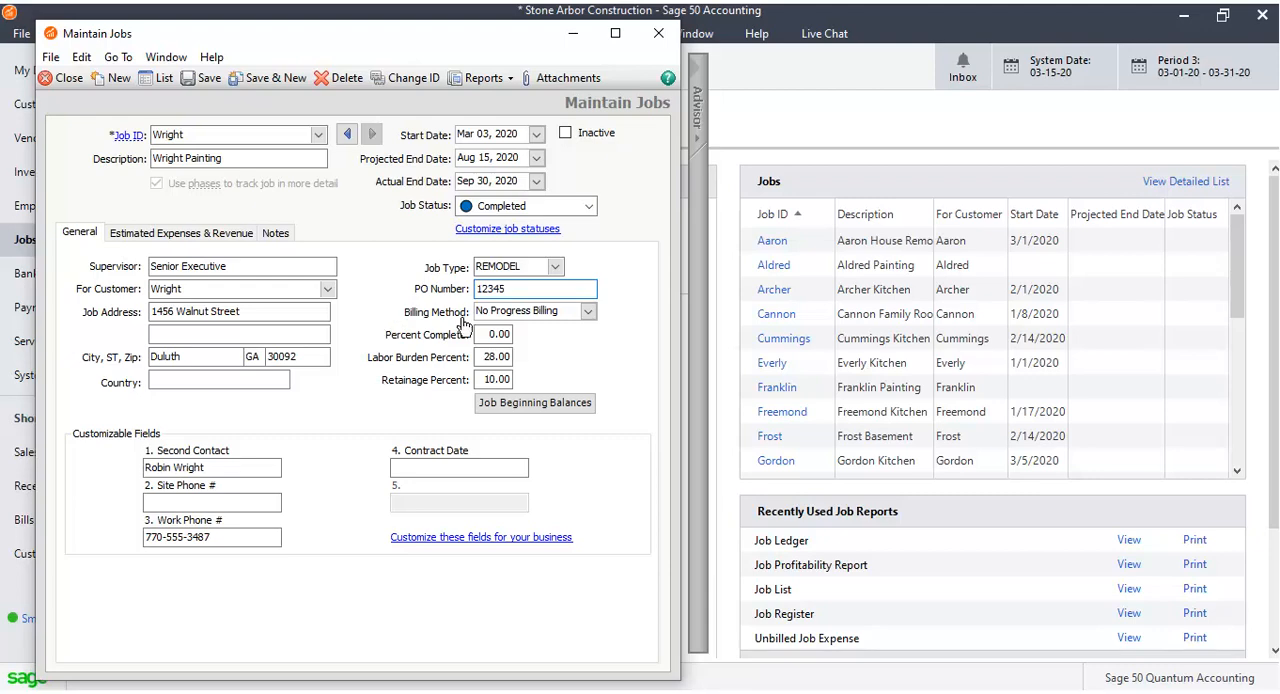
Change the billing method to Percent of Completion.
click(589, 312)
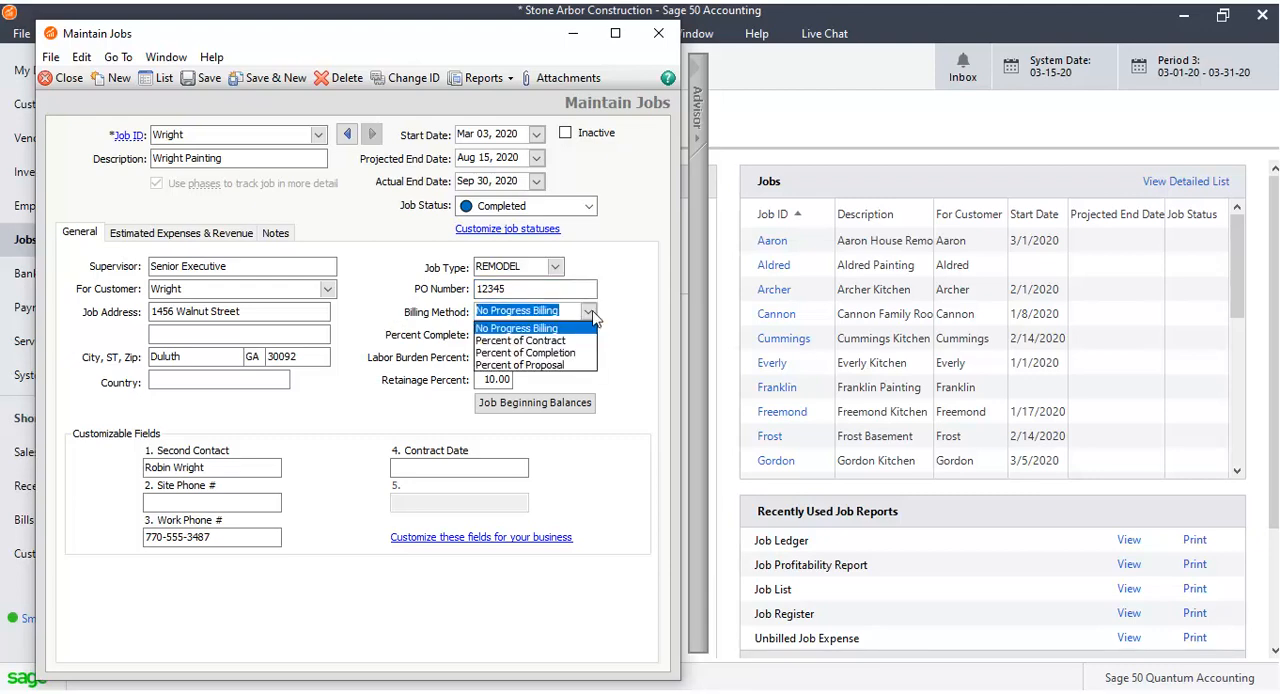
click(587, 353)
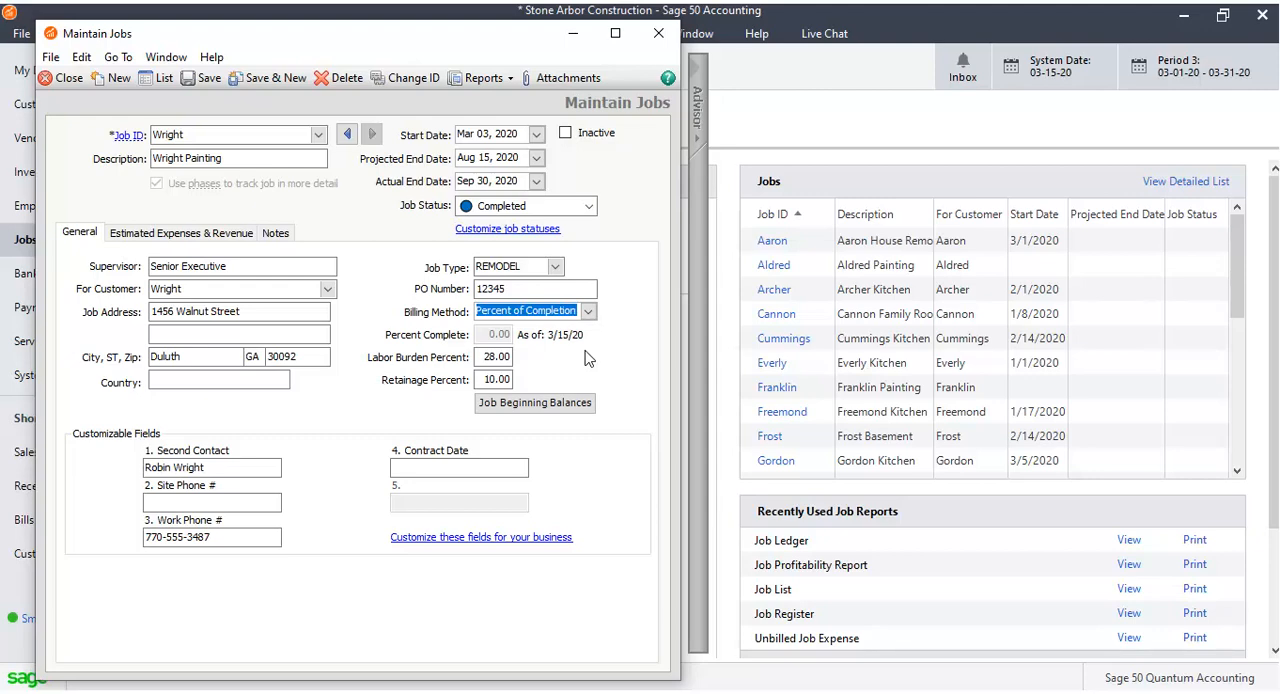
click(490, 357)
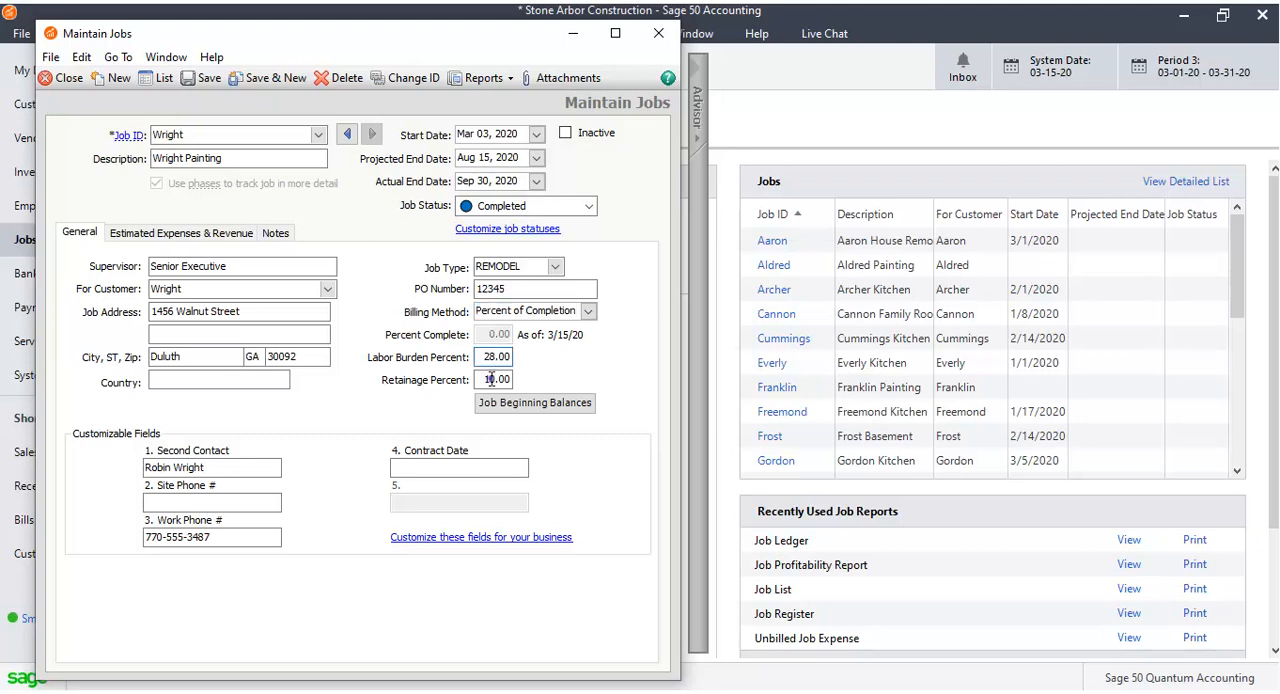
click(489, 379)
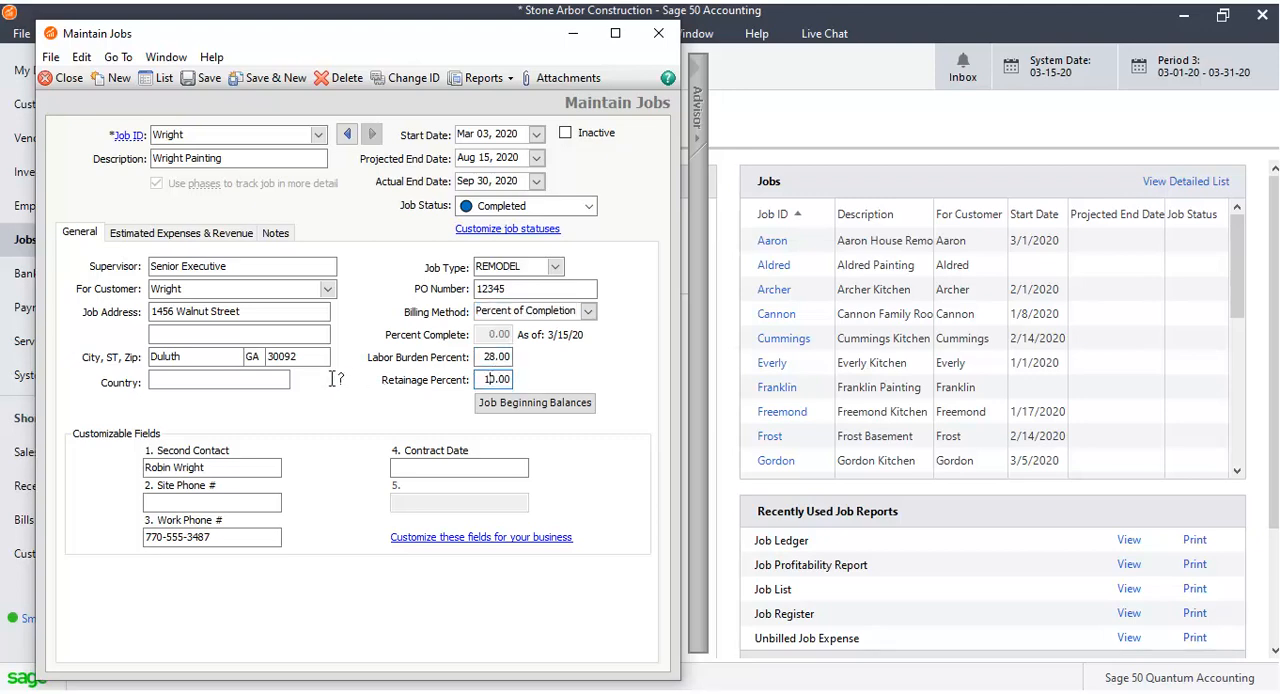
Set the job address country to USA.
click(231, 381)
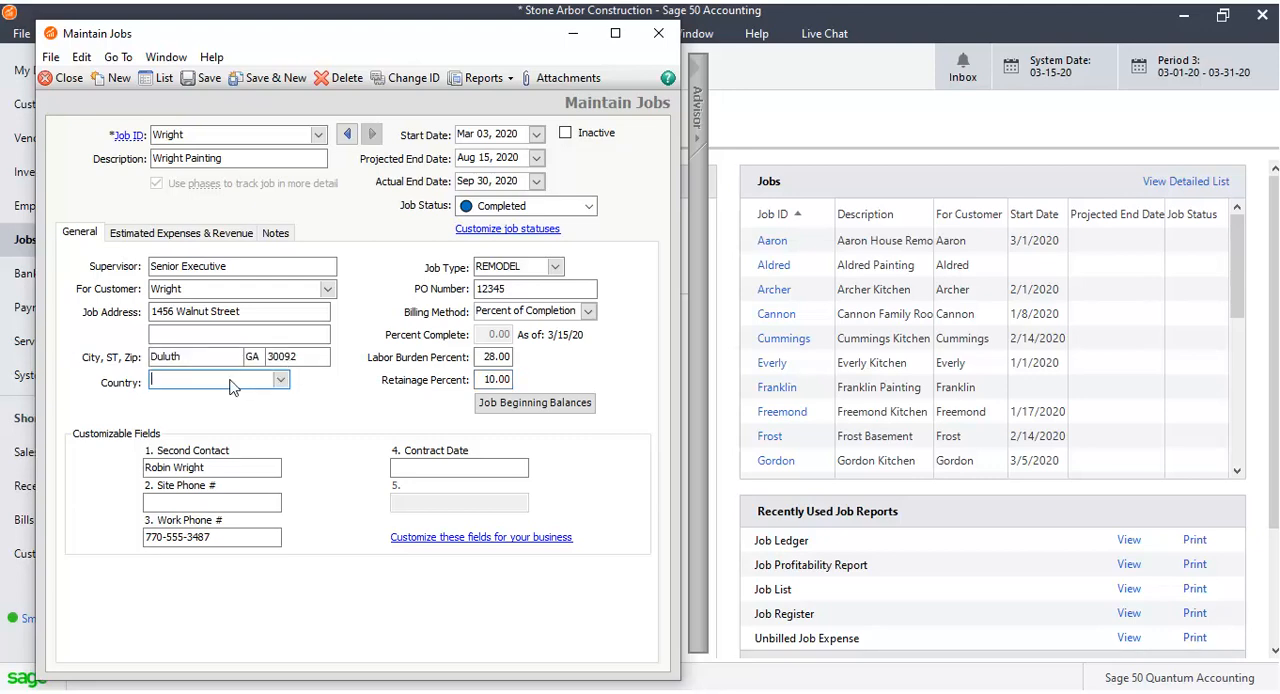
click(281, 381)
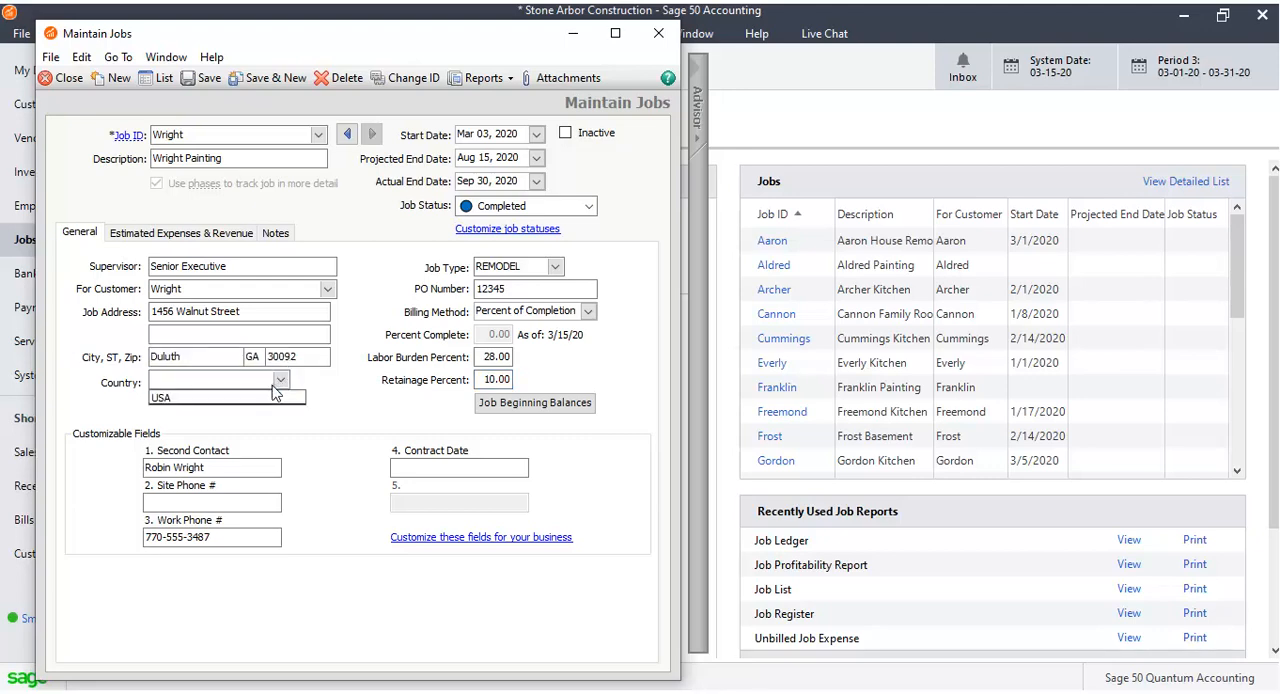
click(273, 401)
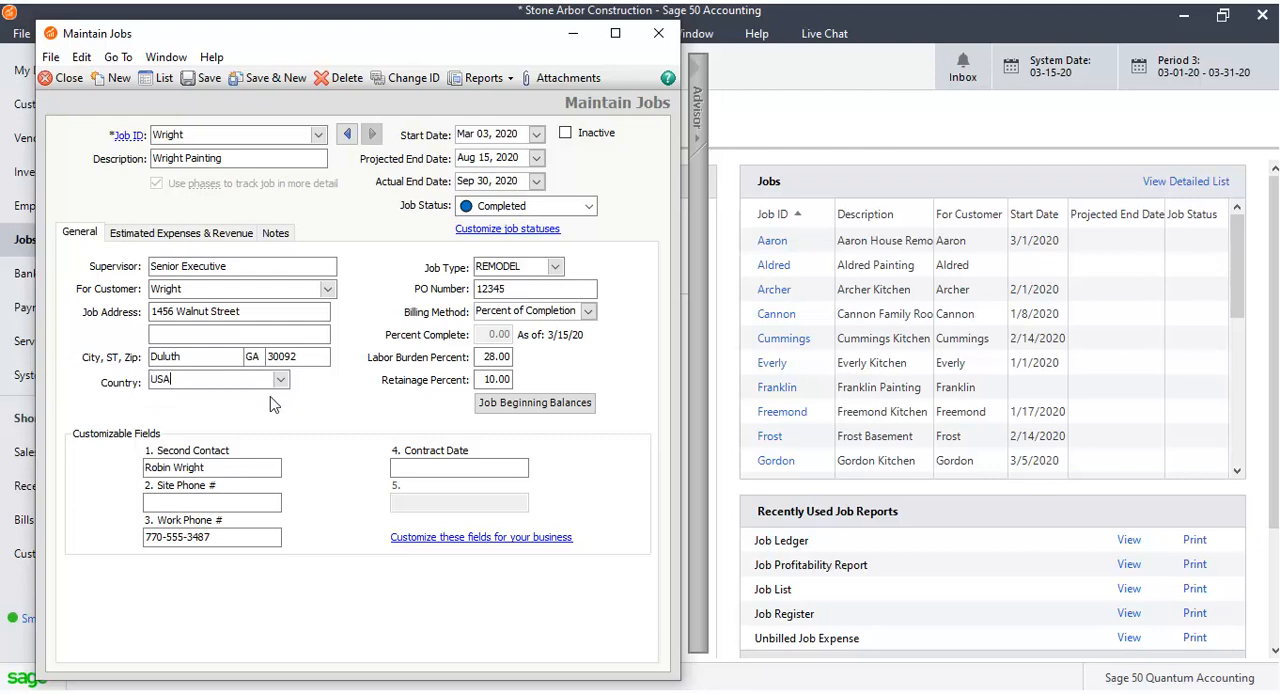
Add an estimate row with phase 01-Design and cost code 010-General Labor.
click(207, 233)
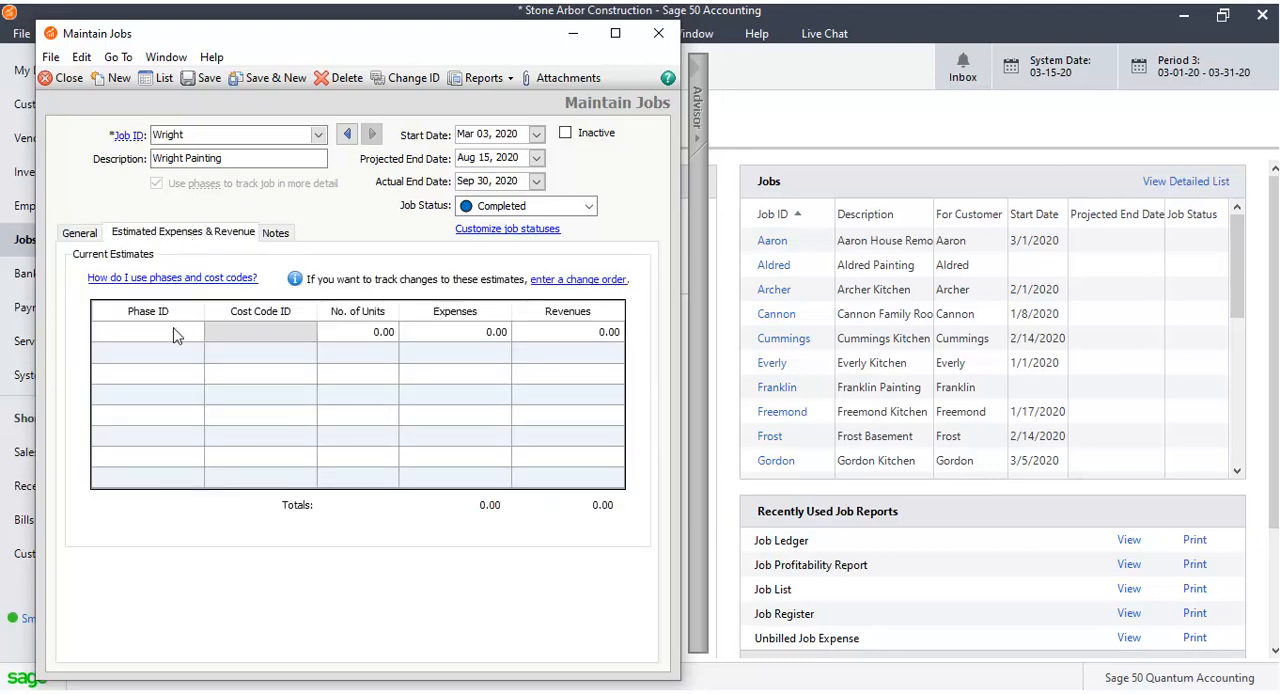
click(174, 336)
click(196, 333)
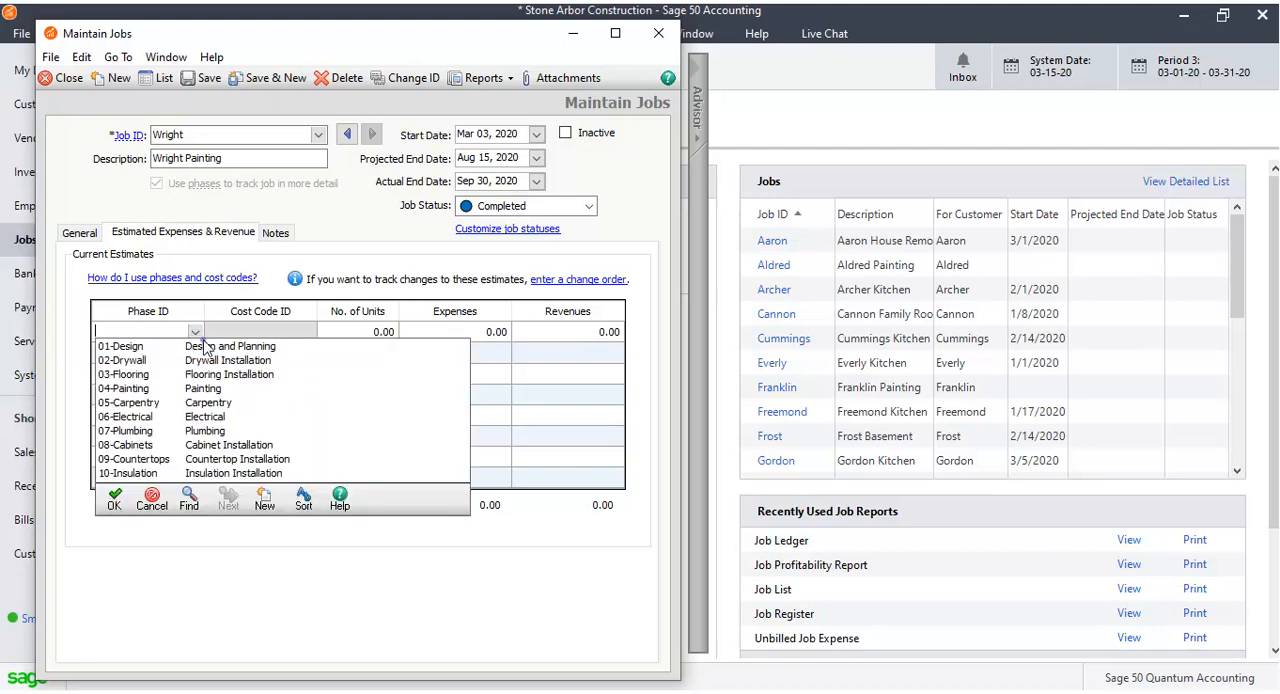
click(203, 345)
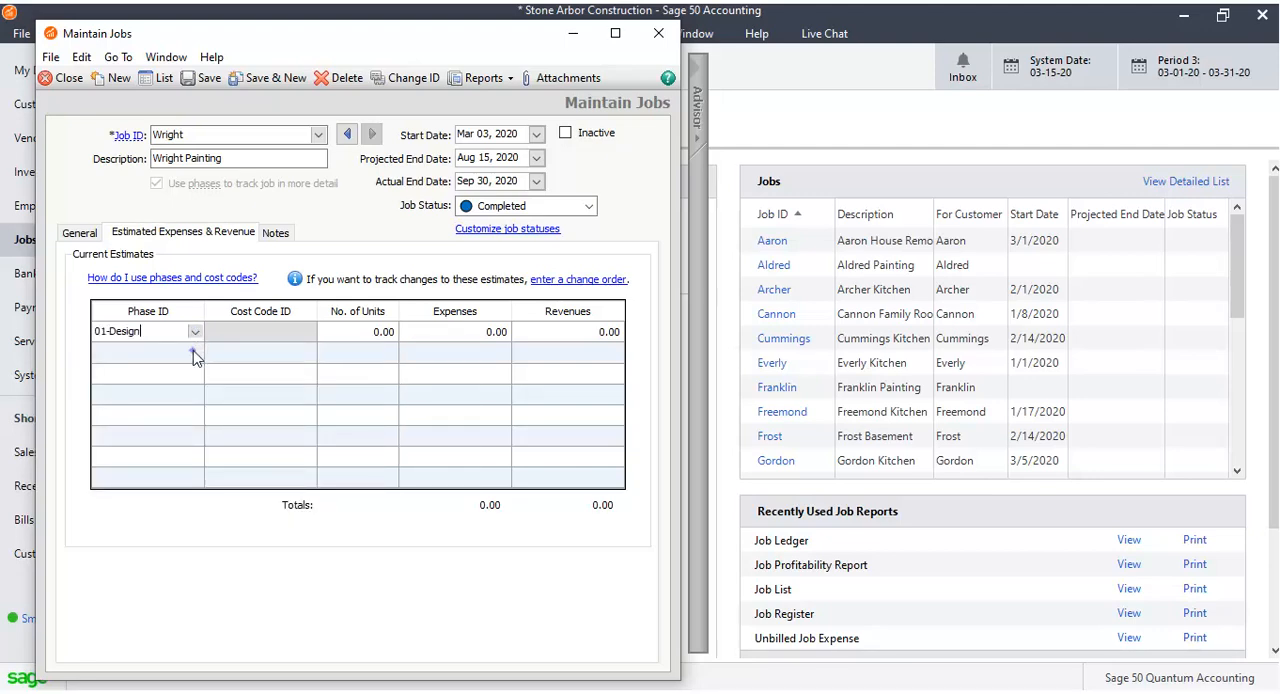
click(271, 325)
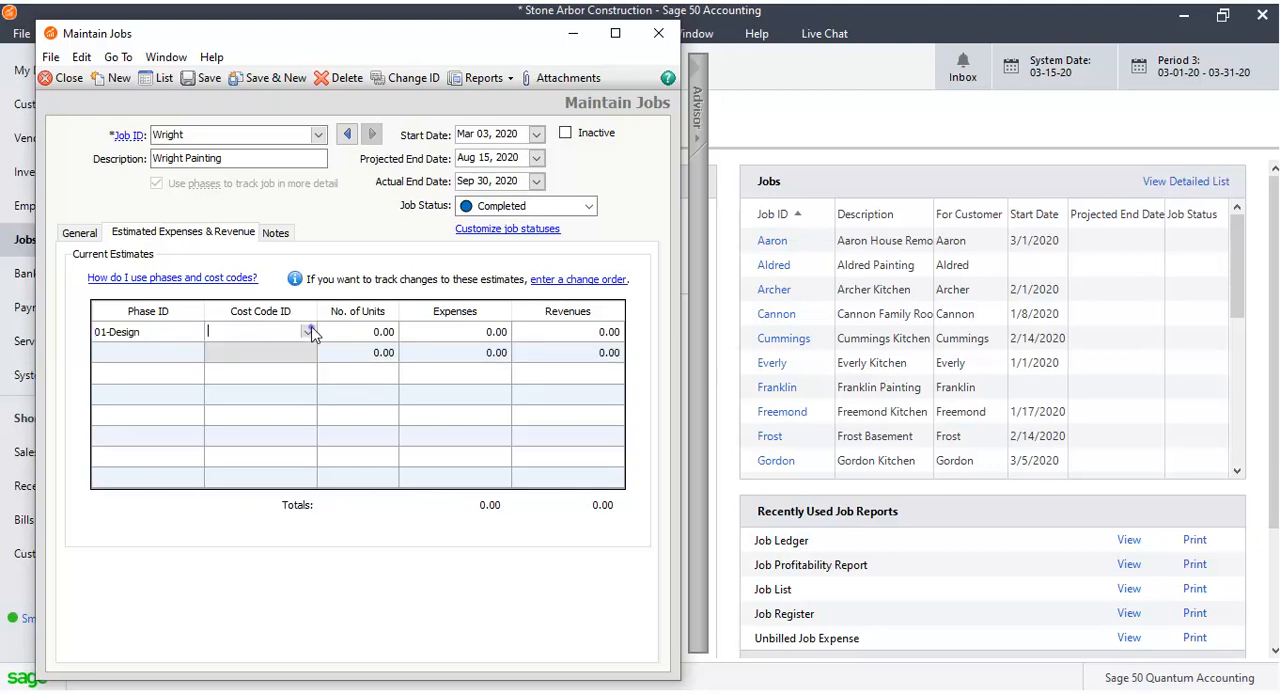
click(311, 334)
click(311, 349)
Enter 15 units, 2,599.00 expenses and 399.00 revenues for the 01-Design estimate row.
click(386, 331)
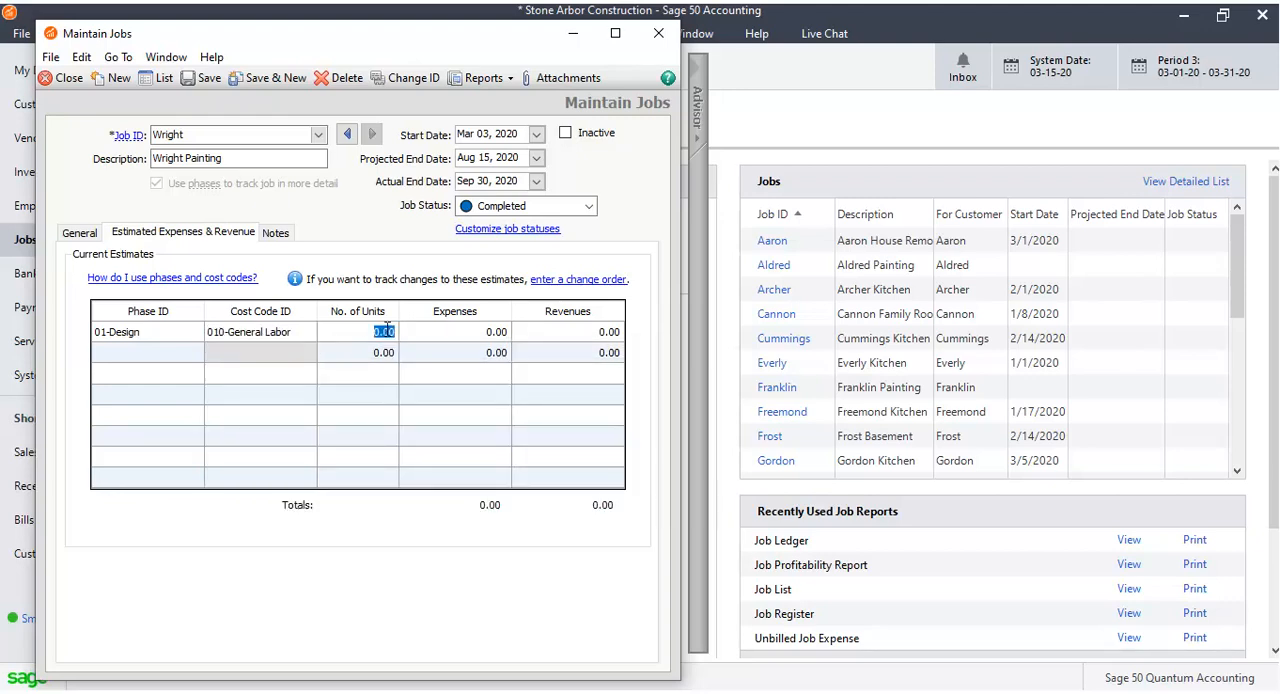
click(378, 328)
key(BackSpace)
text(15)
click(486, 330)
click(496, 330)
text(2599)
key(Tab)
click(605, 332)
click(604, 331)
text(399)
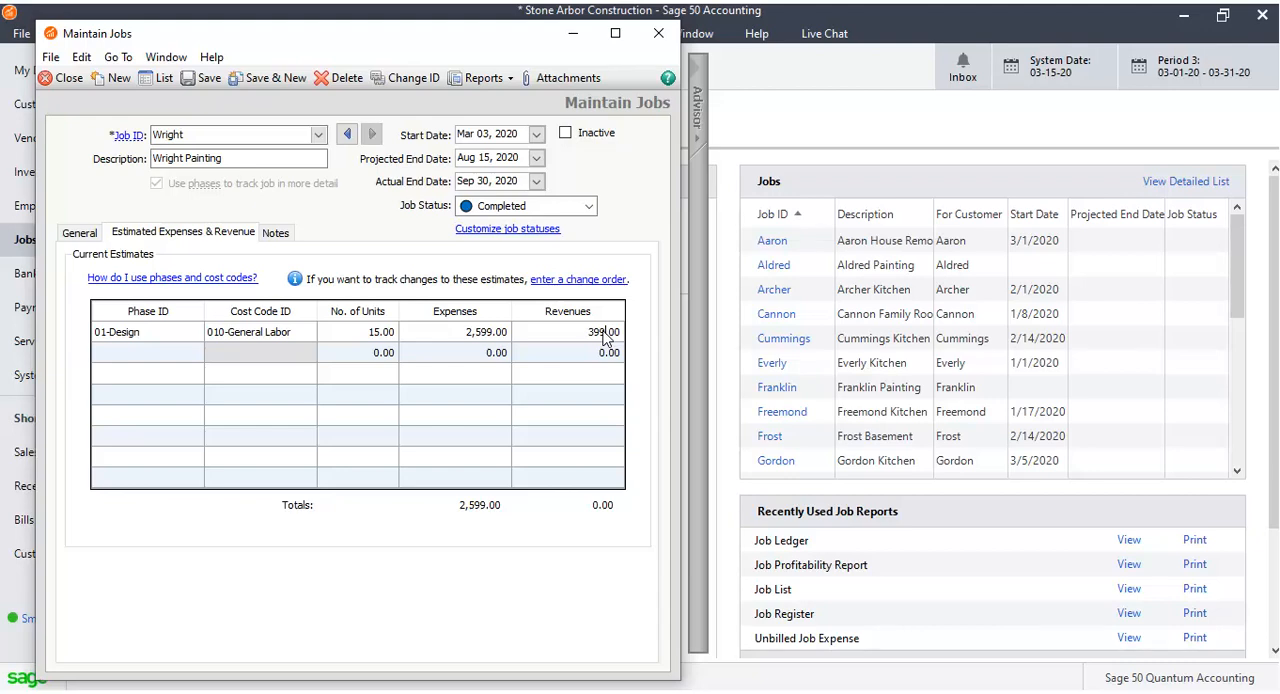
Add a second estimate row with phase 04-Painting and cost code 050-Painting Labor.
click(138, 355)
click(203, 357)
click(190, 418)
click(307, 355)
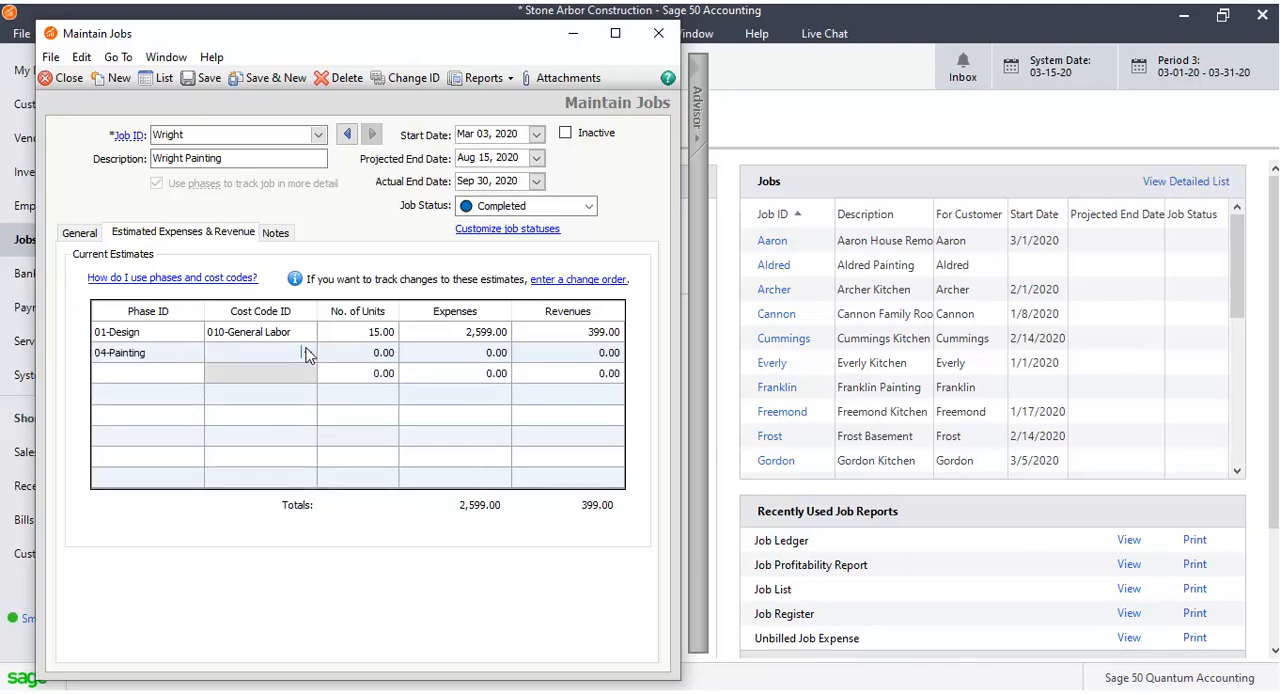
click(307, 353)
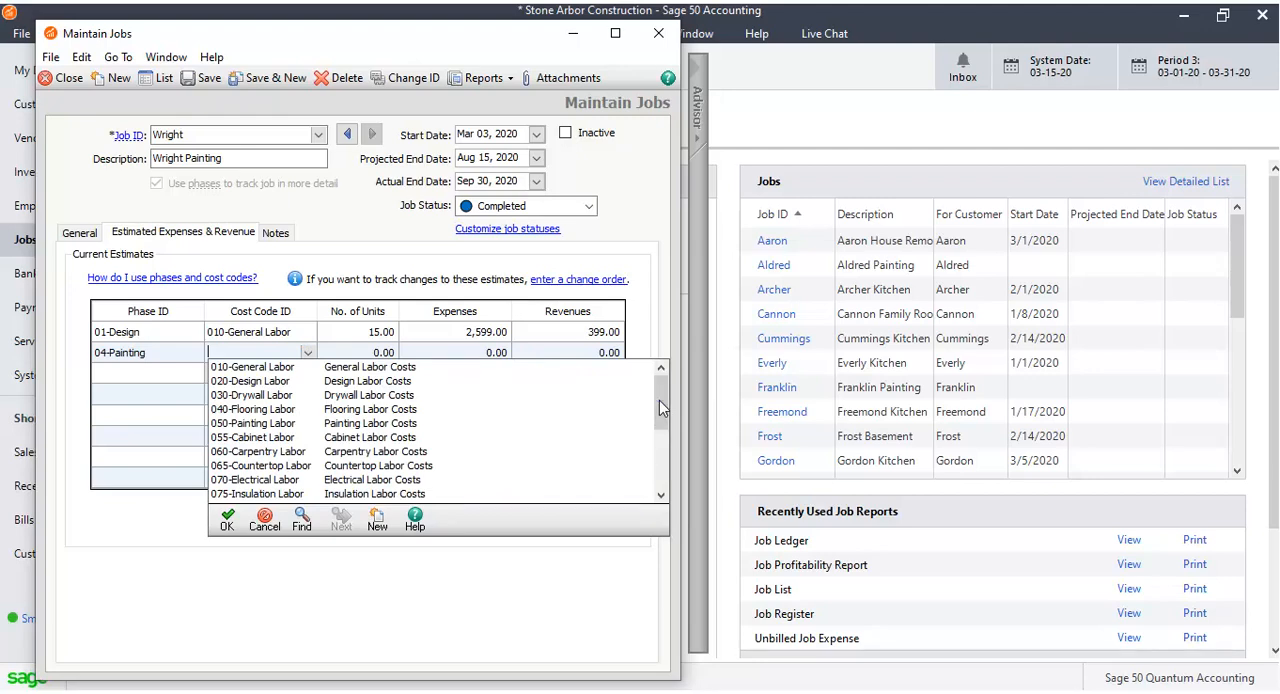
click(405, 423)
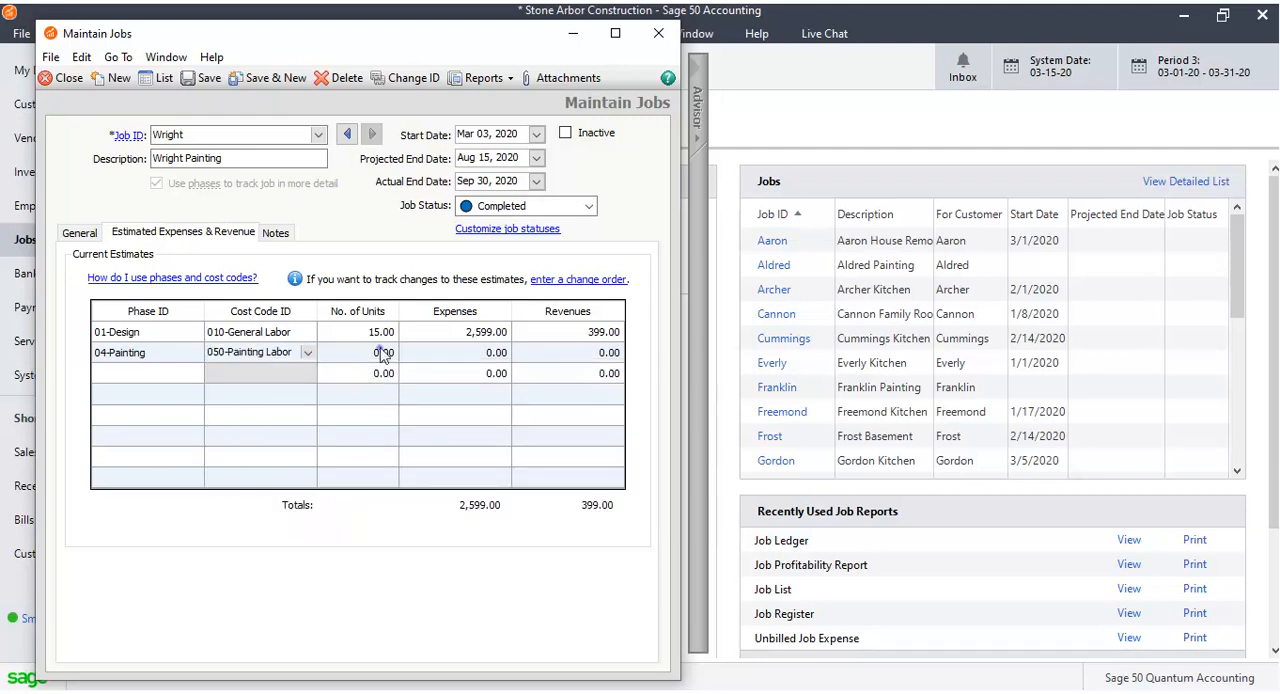
Enter 2 units, 1,200 expenses and 400 revenues for the 04-Painting row.
click(382, 353)
text(2)
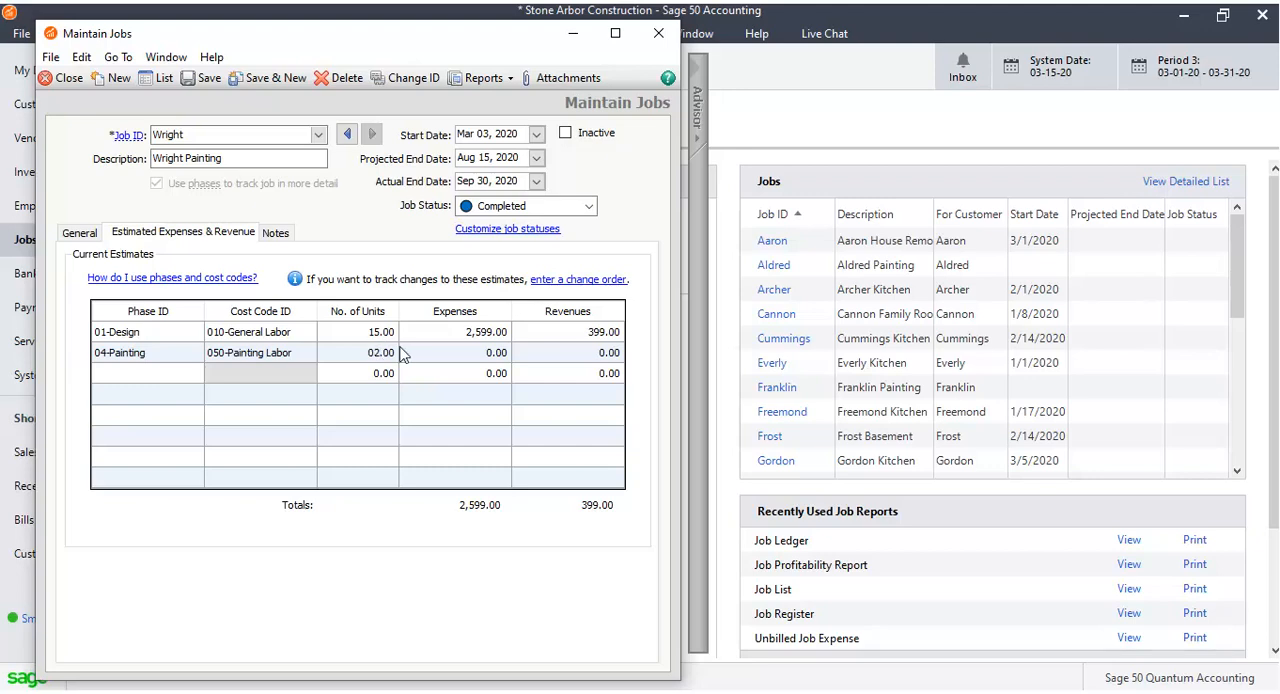
click(418, 350)
text(1200)
click(605, 351)
text(400)
key(Tab)
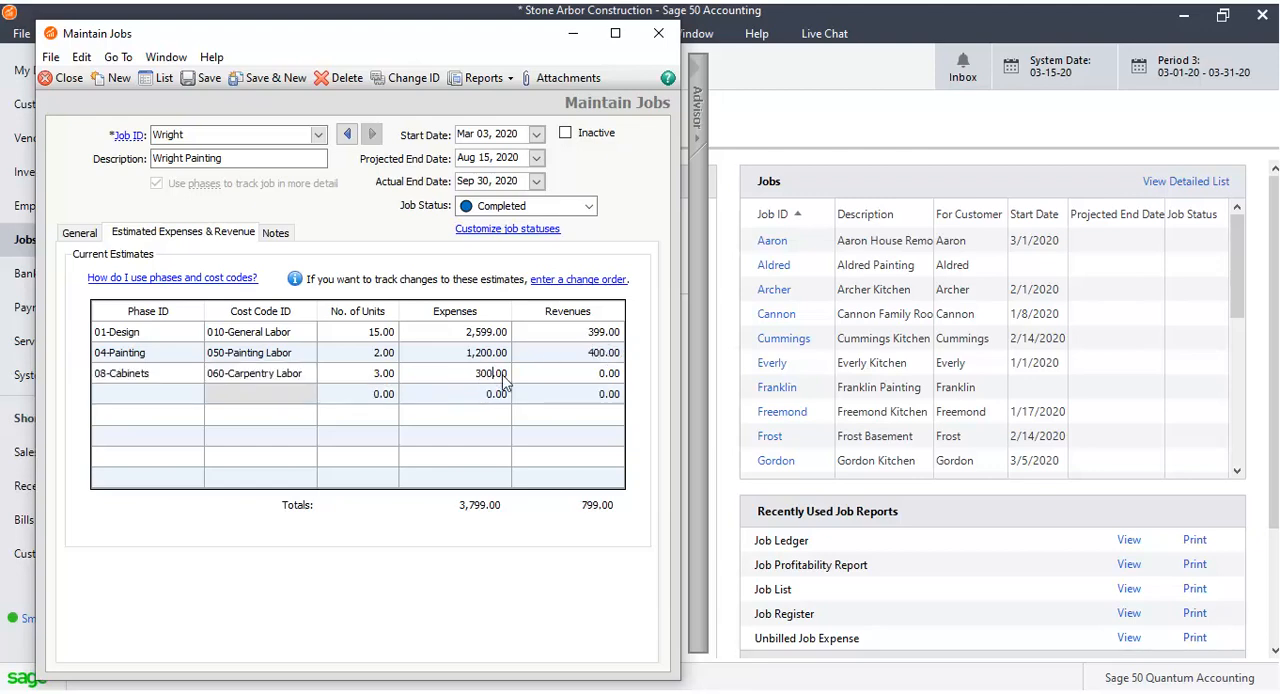
Set the revenue of the 08-Cabinets estimate row to 50.
click(605, 370)
text(50)
Review the job's Notes, General and Estimated Expenses & Revenue tabs.
click(281, 234)
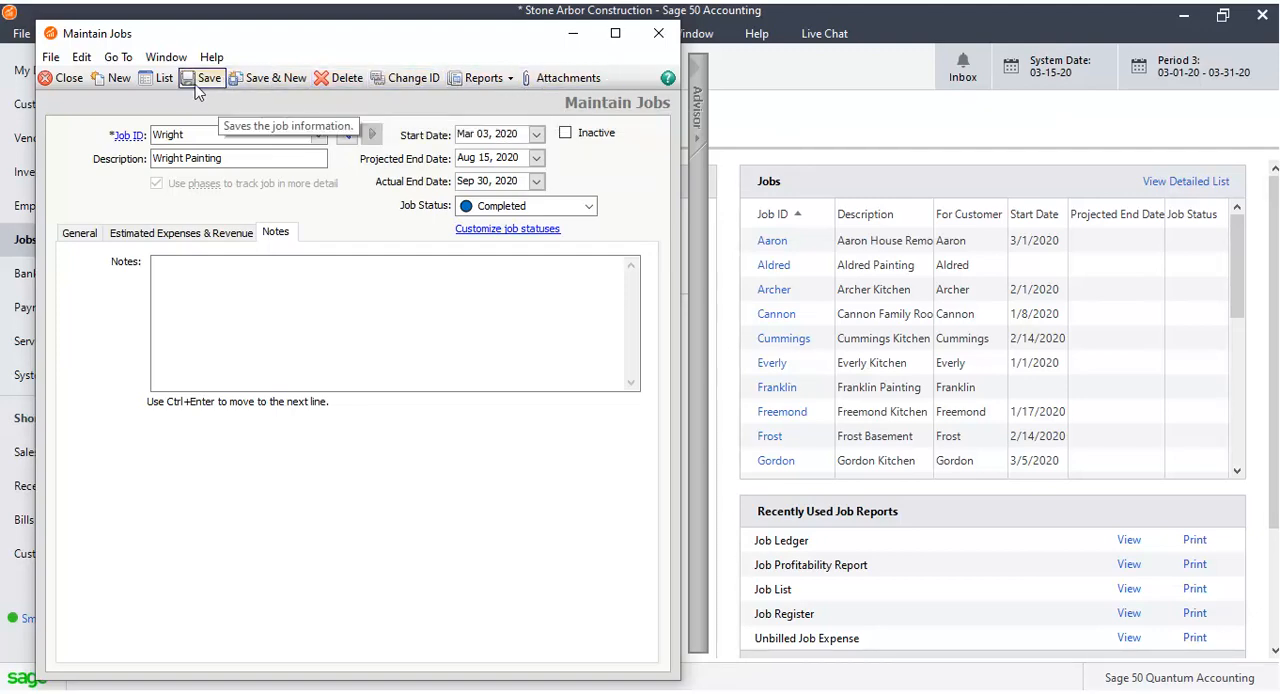
click(84, 234)
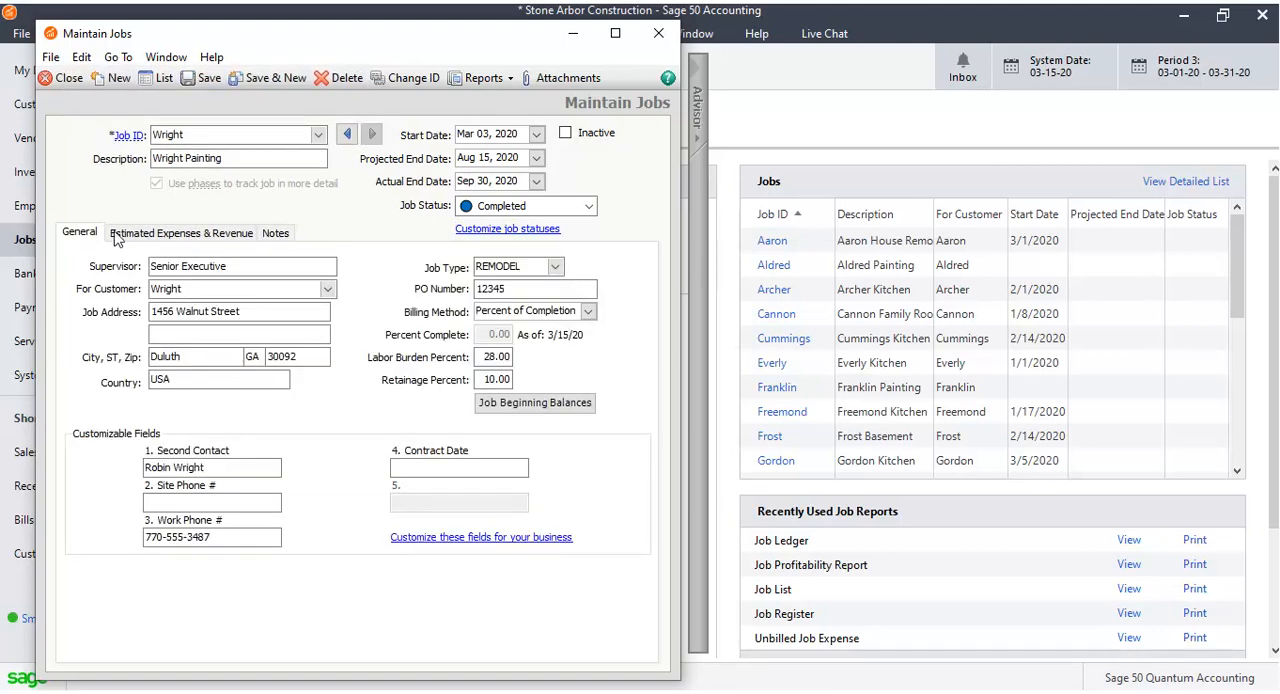
click(240, 234)
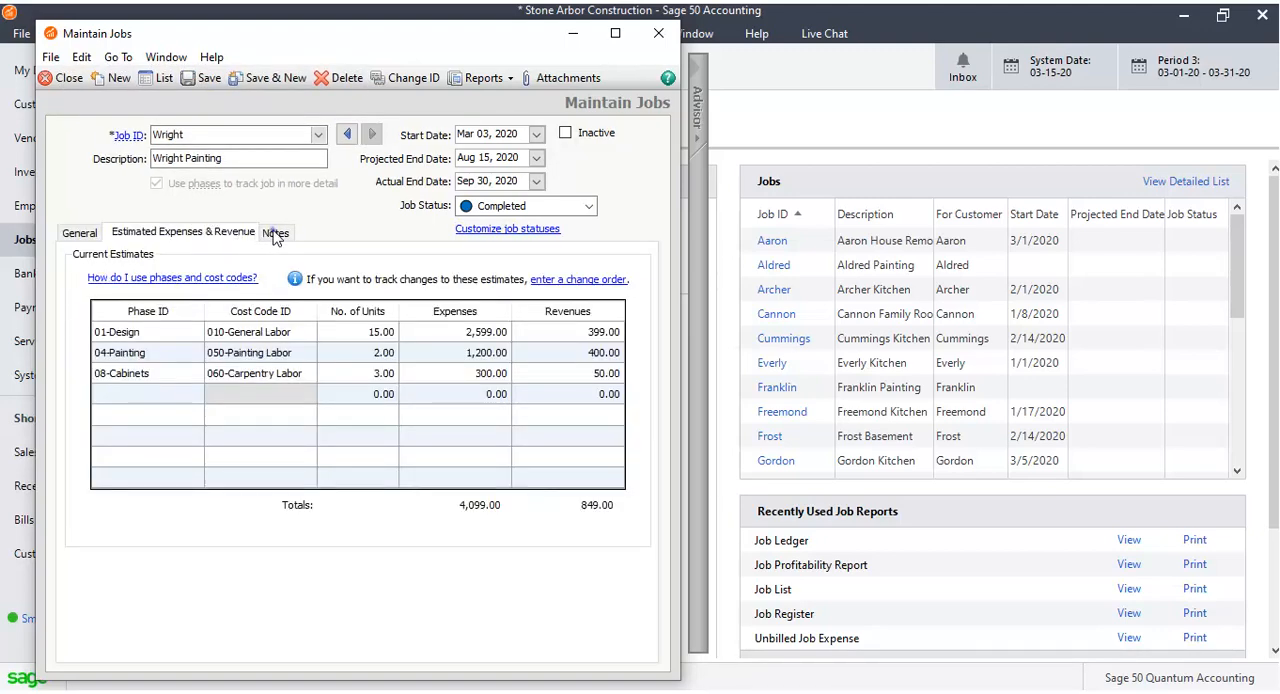
Set the Wright job's billing method to No Progress Billing, save the job and close the job window.
click(275, 235)
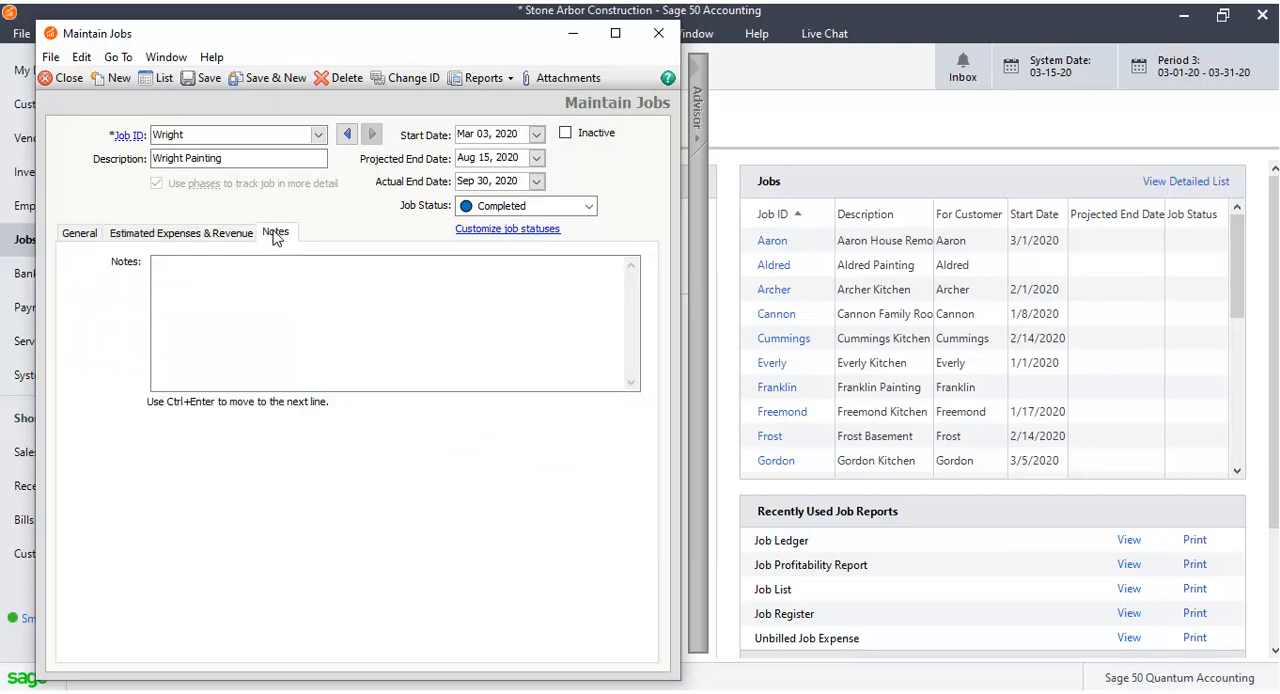
click(198, 80)
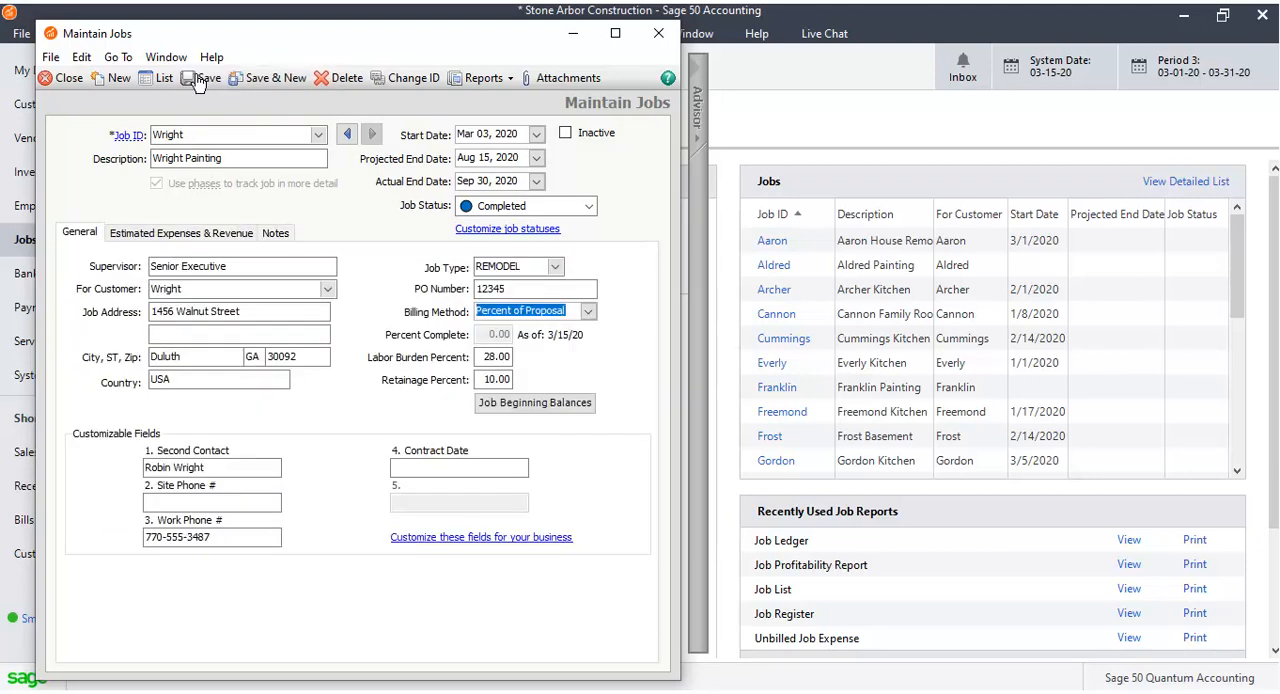
click(588, 311)
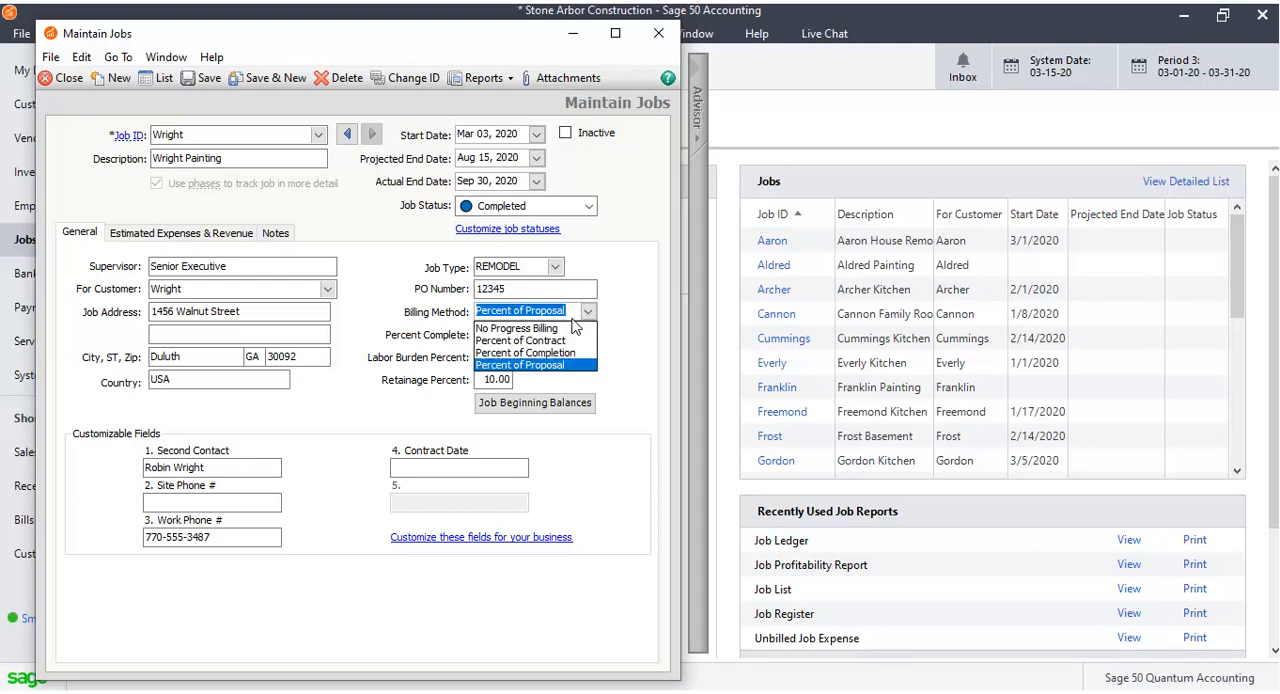
click(575, 330)
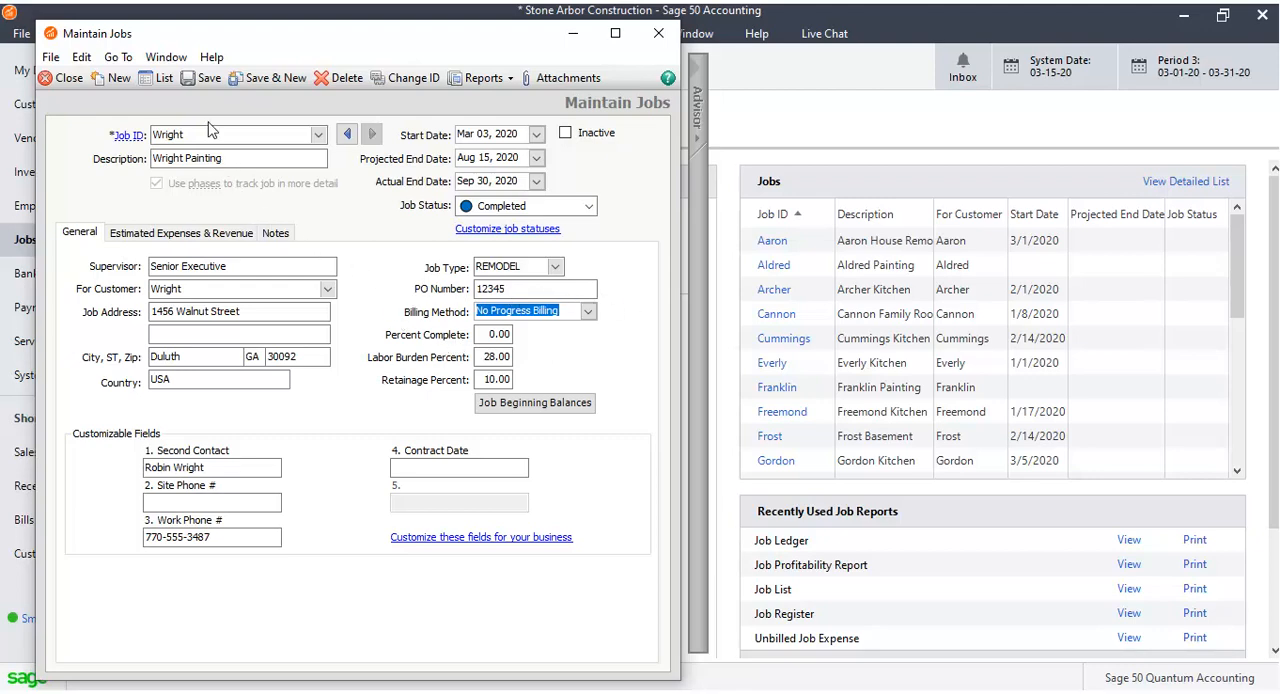
click(204, 80)
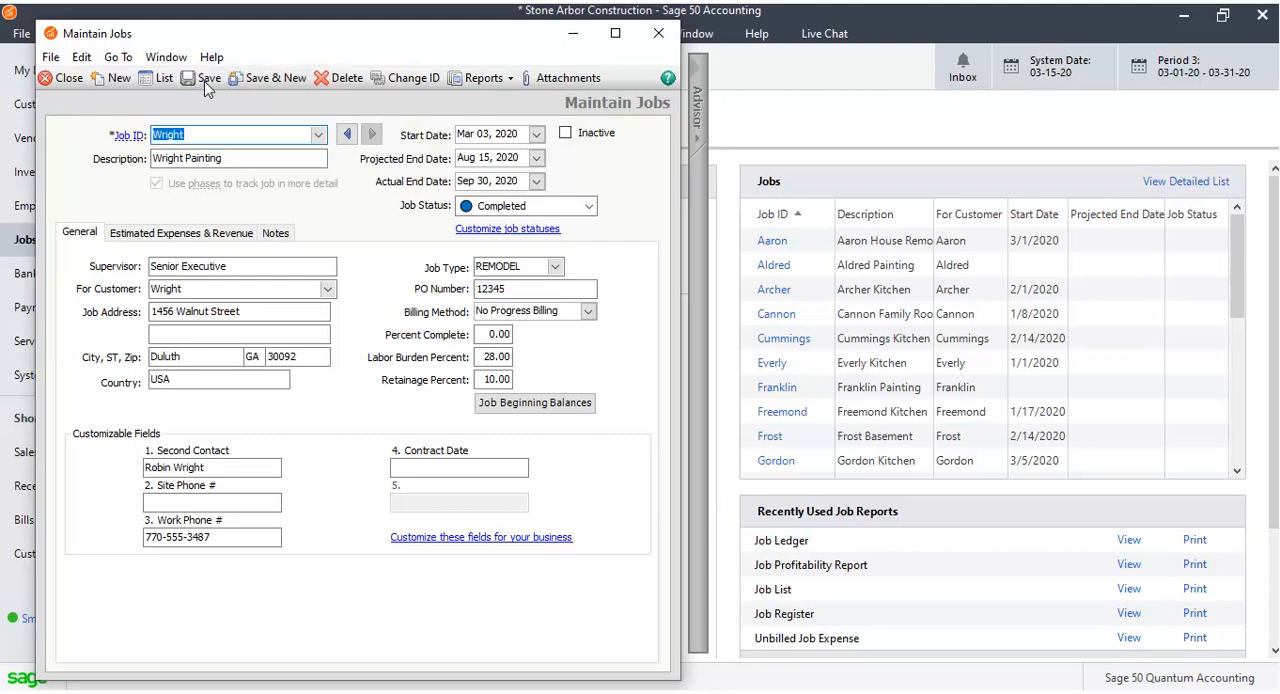
click(658, 33)
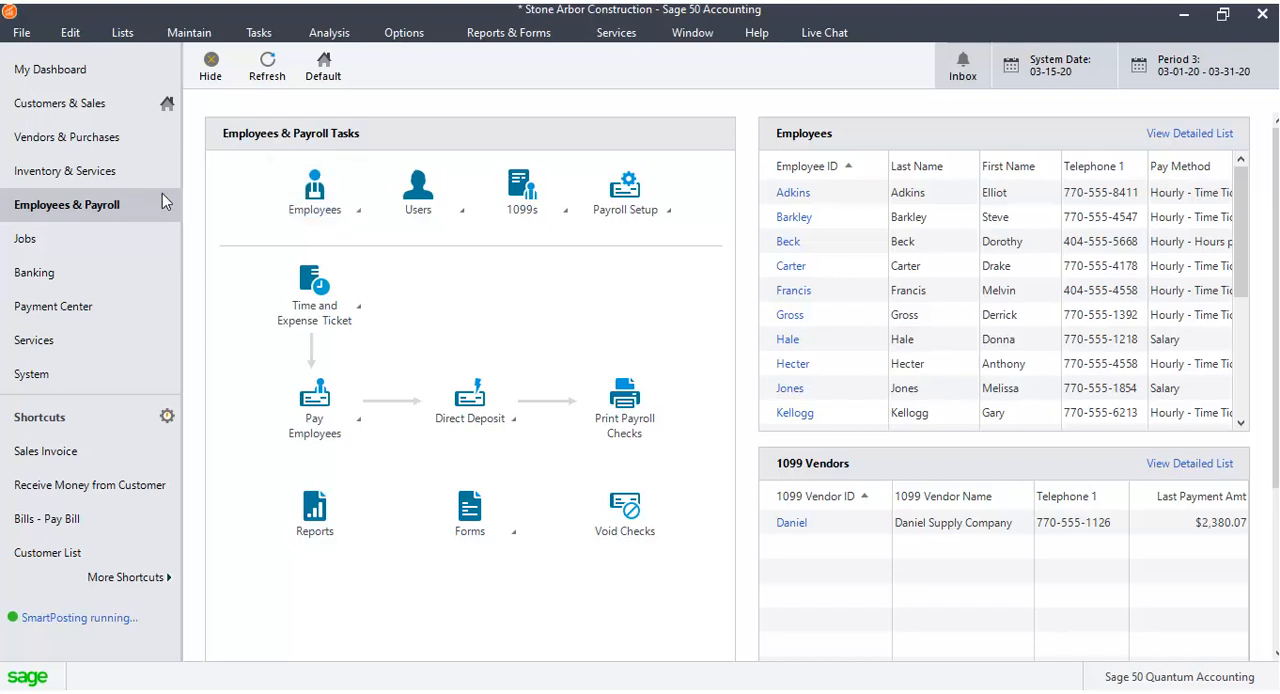
Open a new employee record and enter the employee's first and last name.
click(366, 211)
click(400, 226)
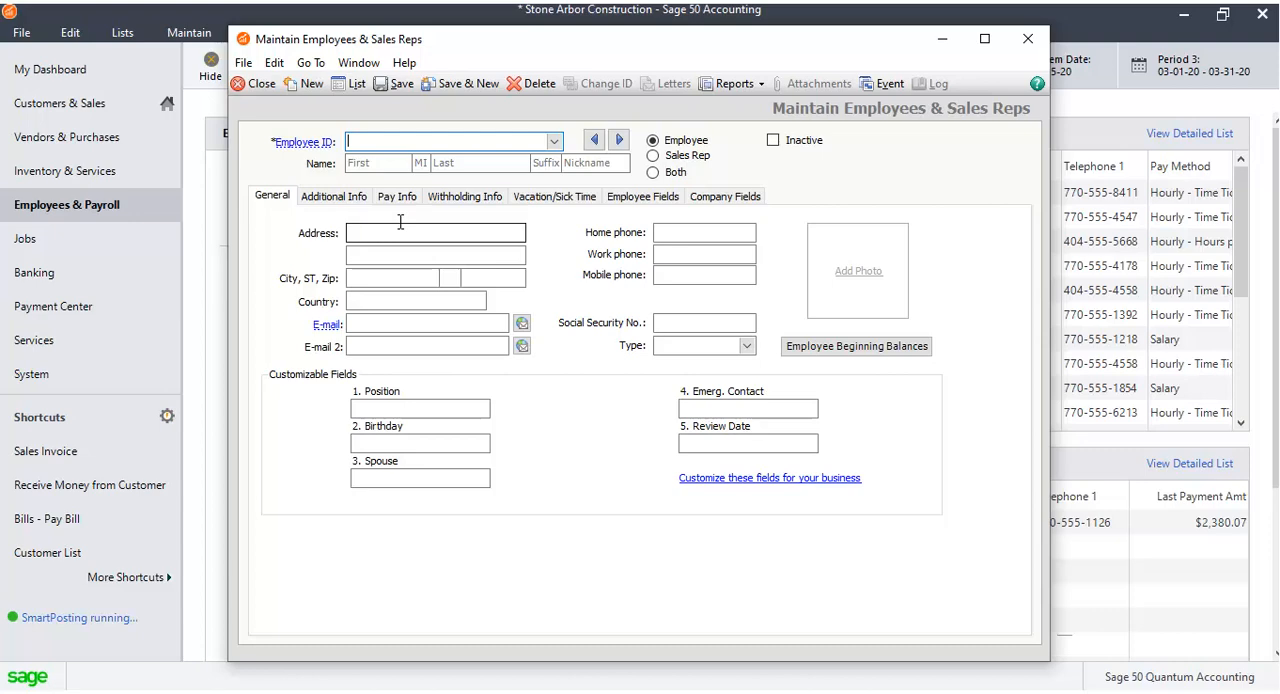
click(397, 163)
text(Cas)
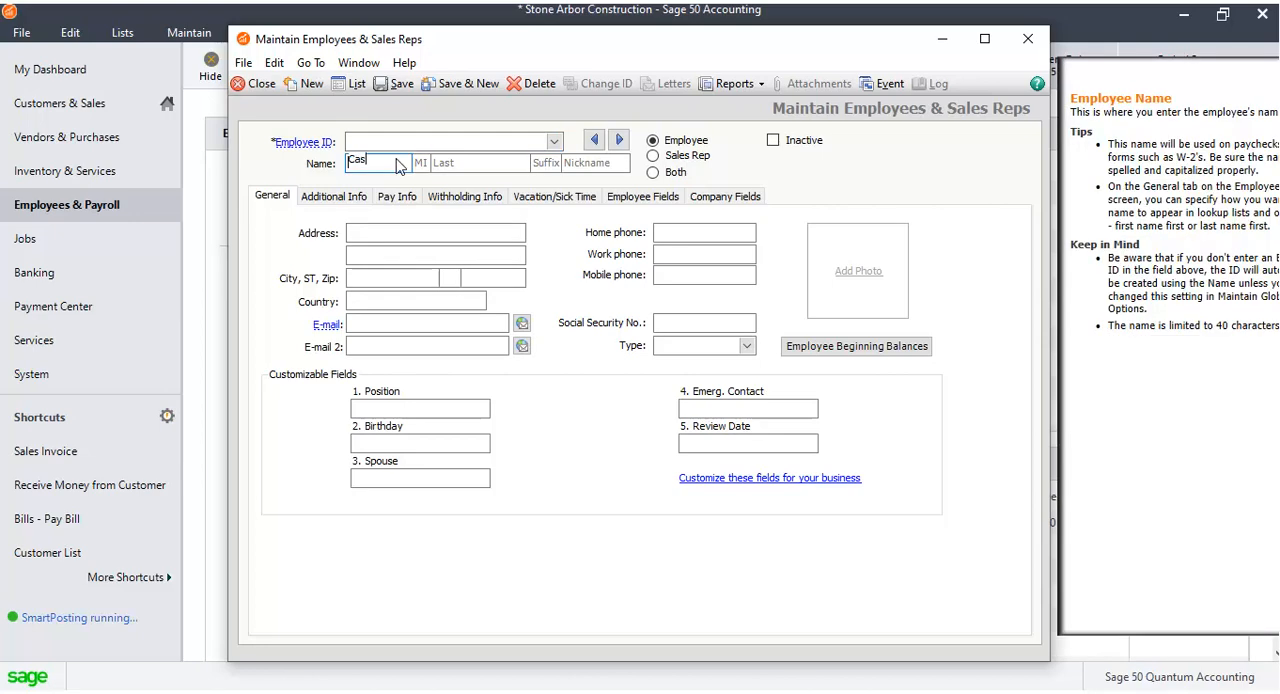
text(sey)
click(459, 163)
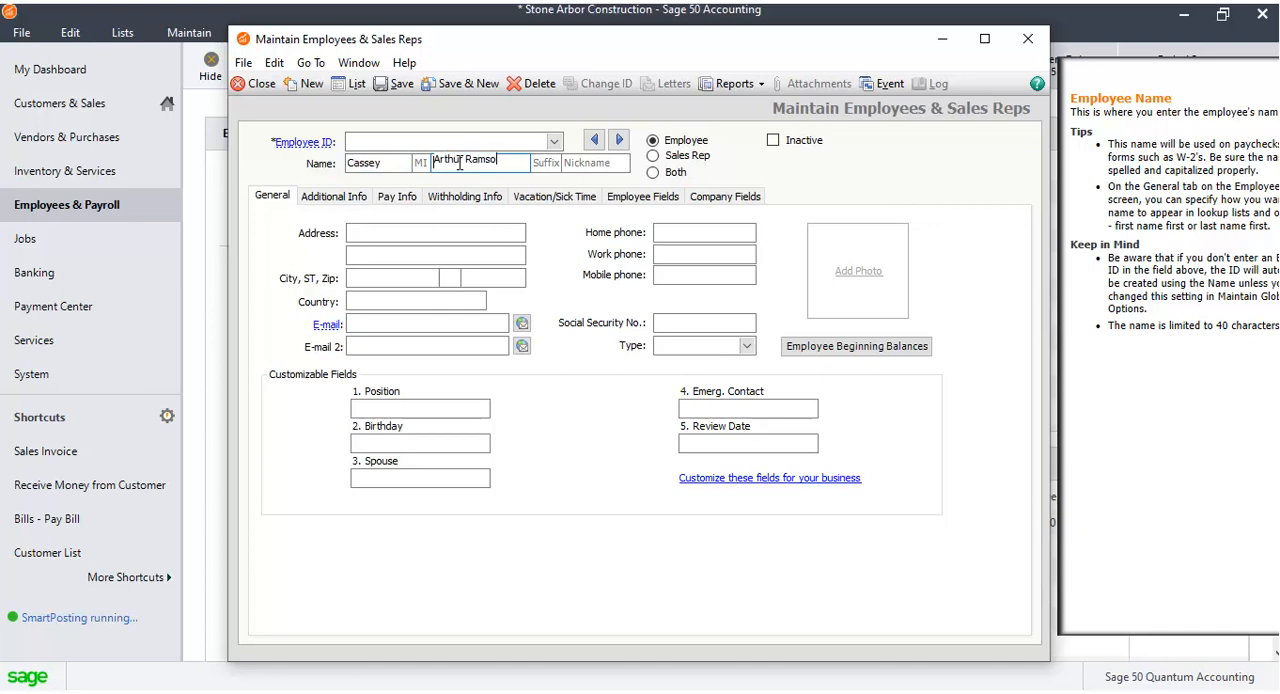
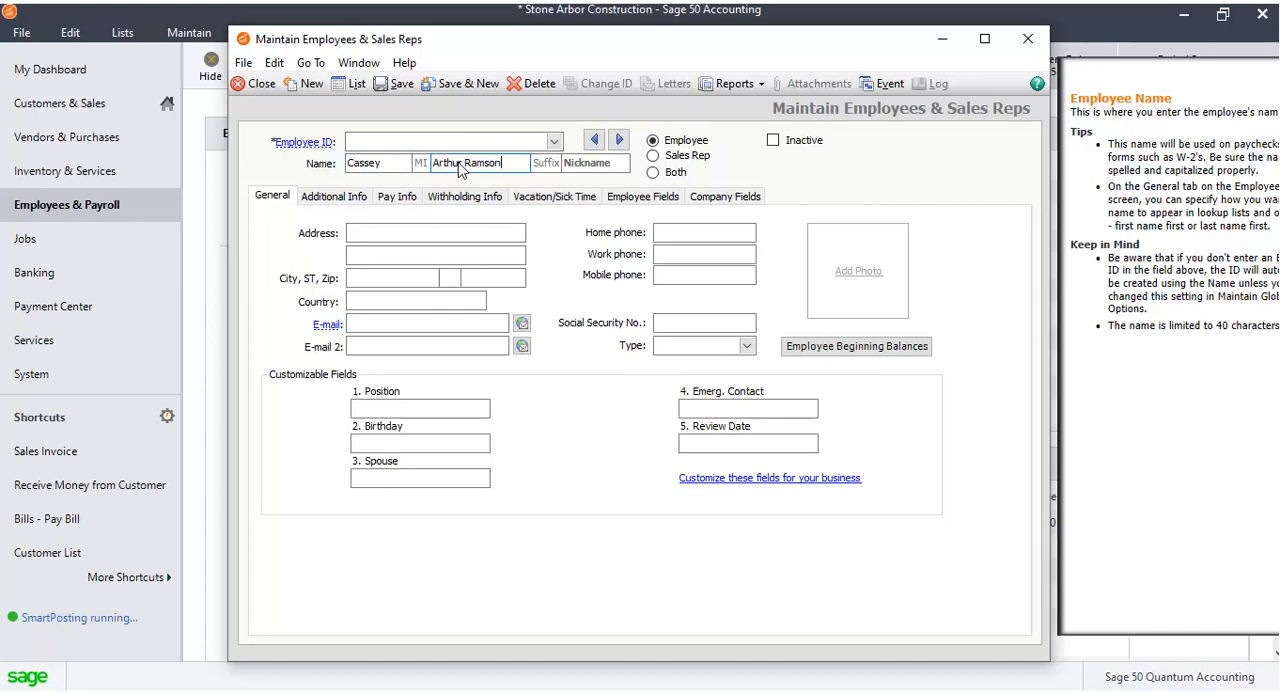
Designate the new record as Both employee and sales rep.
click(701, 158)
click(640, 371)
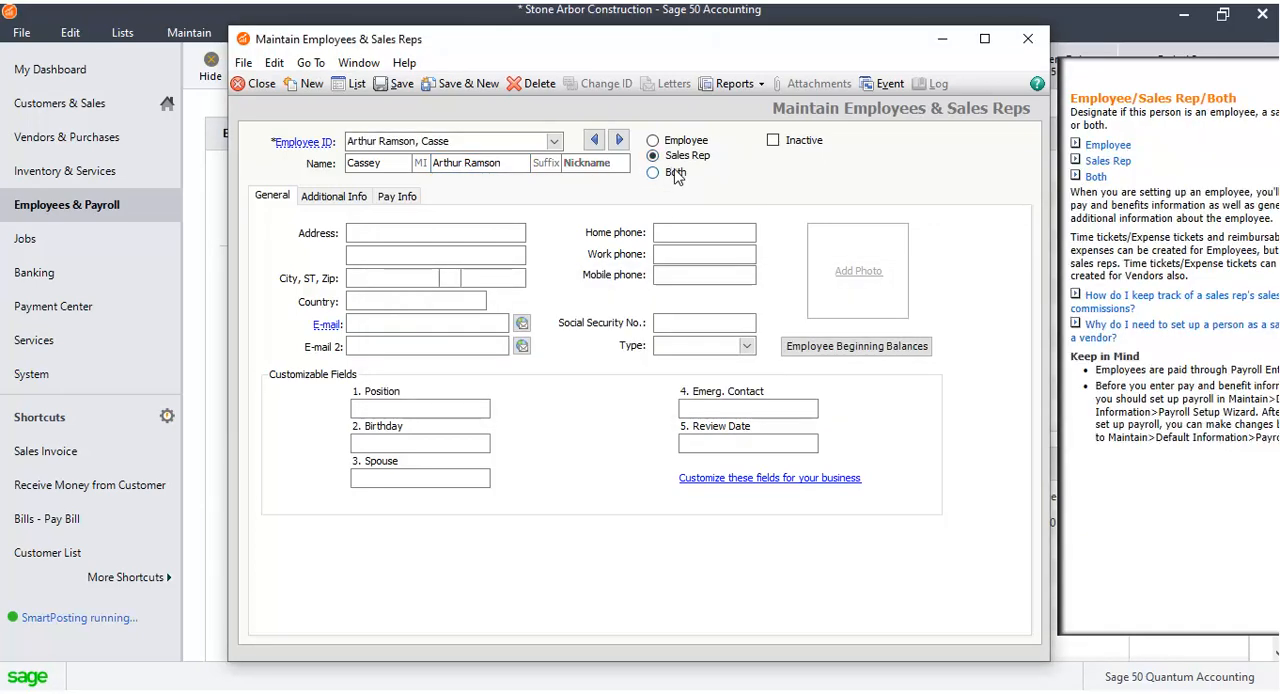
click(654, 172)
Enter the employee's street address and home phone number.
click(521, 232)
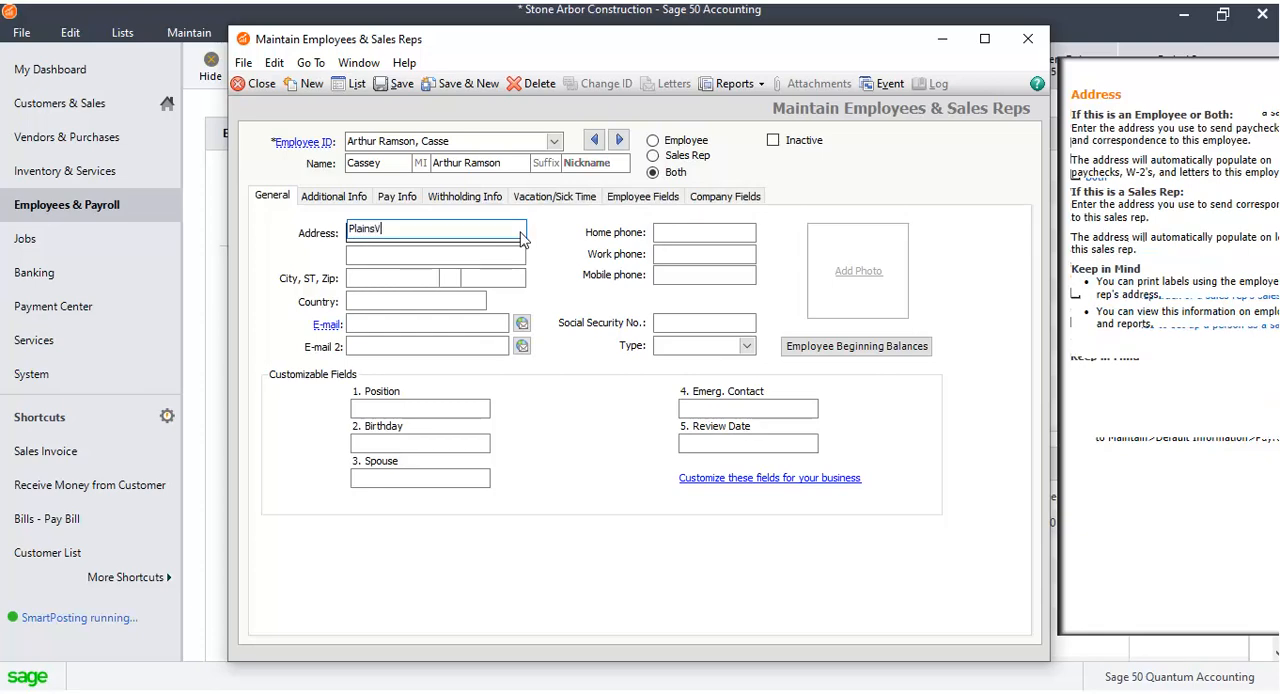
click(693, 233)
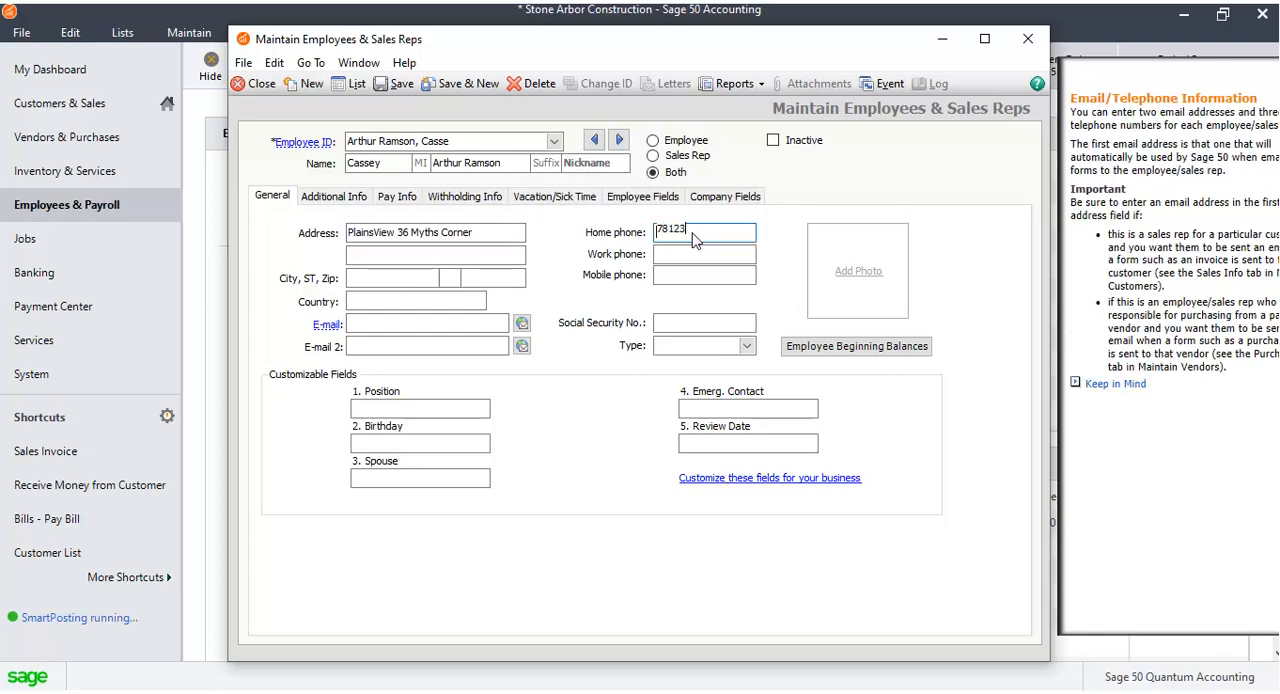
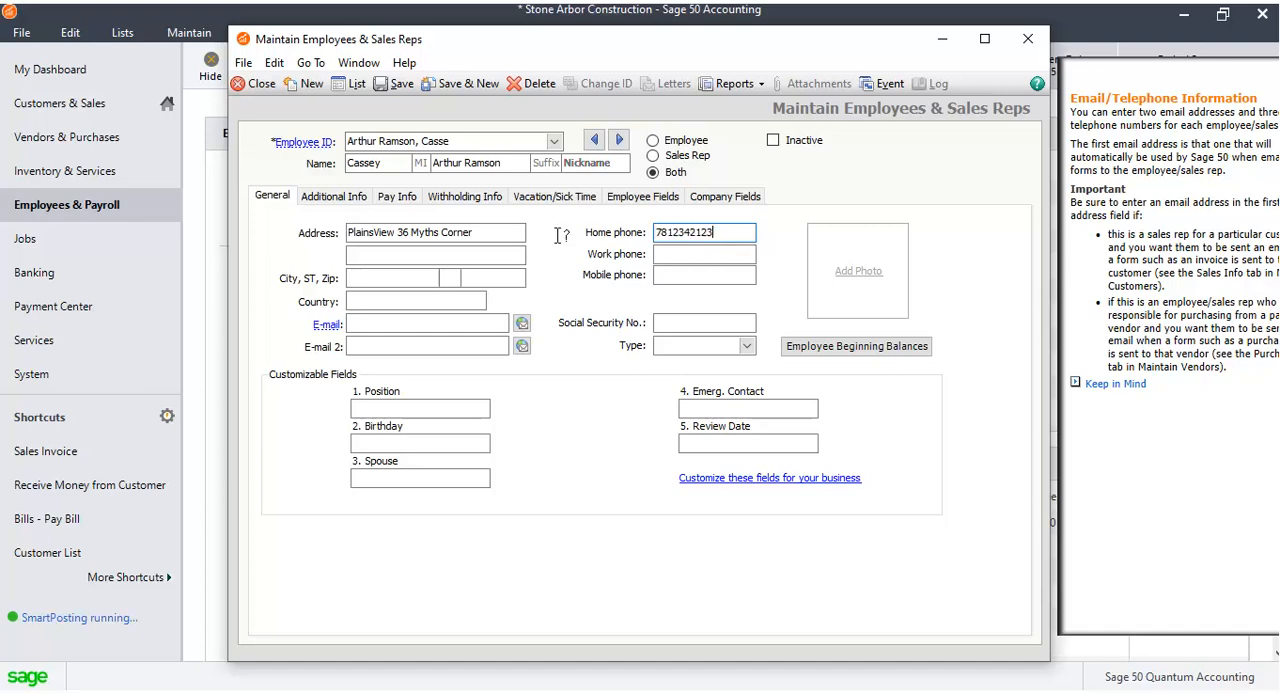
Choose a city and state for the employee's address from the lists.
click(424, 278)
click(433, 279)
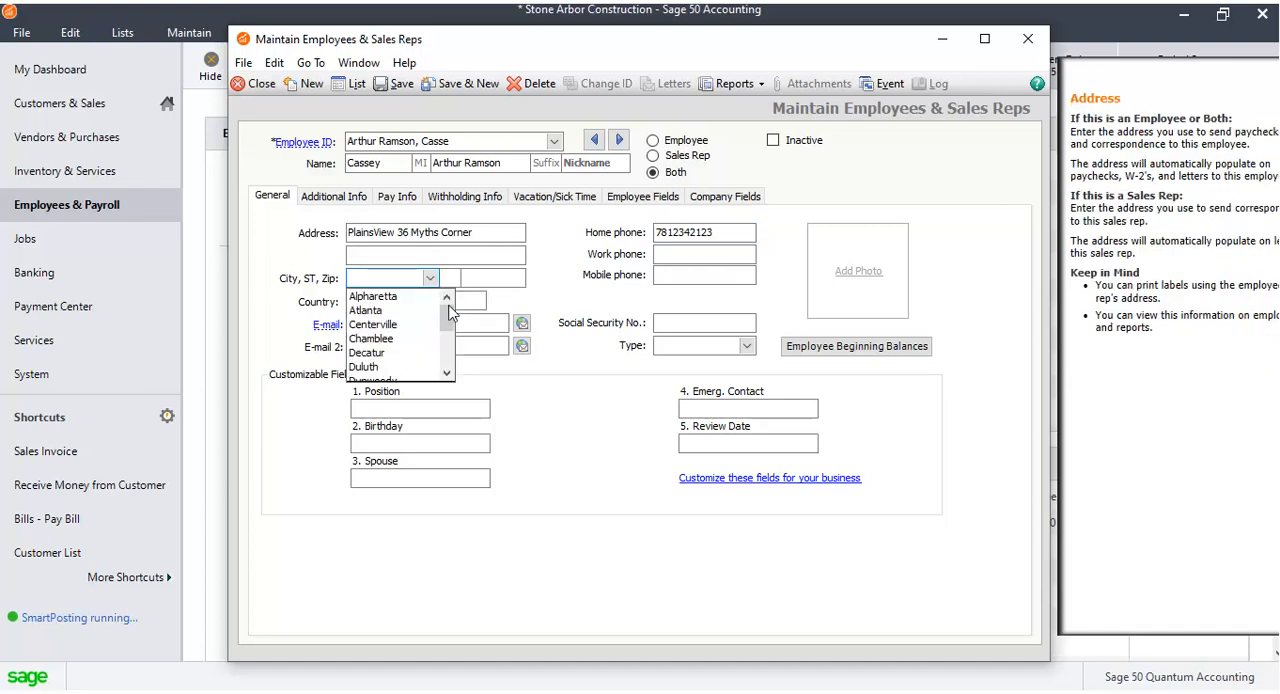
scroll(443, 320, down, 1)
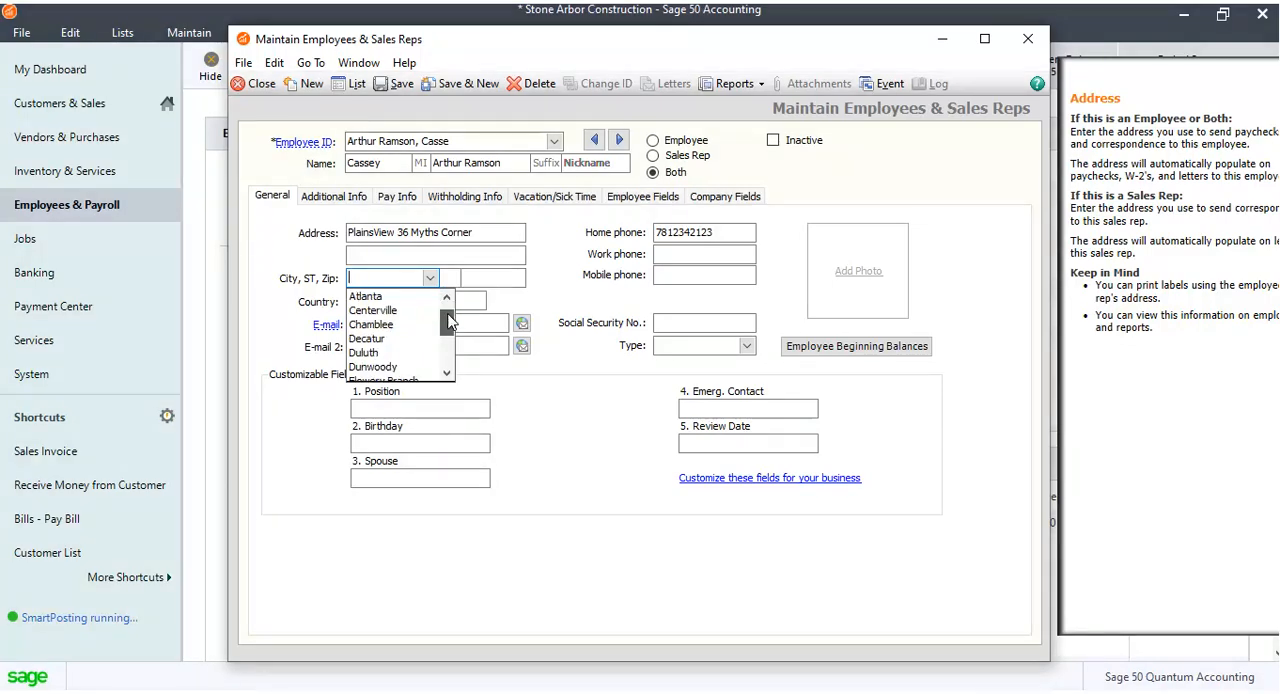
drag(449, 318, 449, 352)
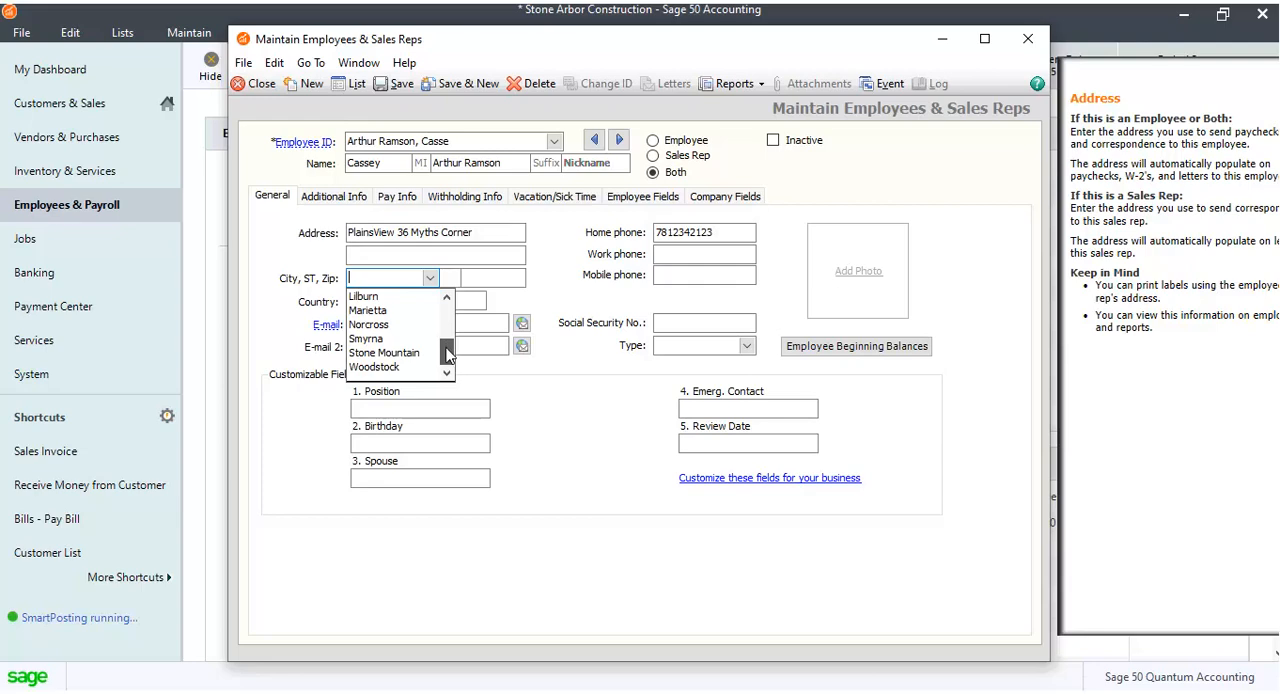
click(418, 361)
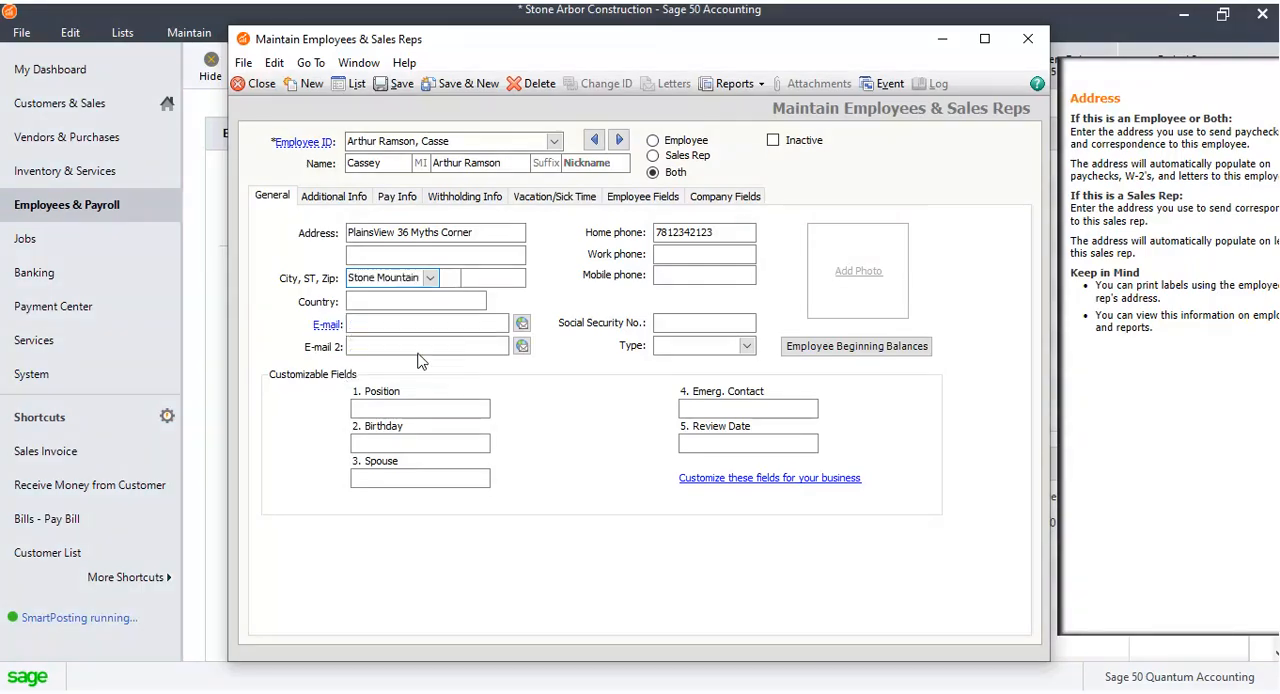
click(471, 278)
drag(484, 310, 487, 369)
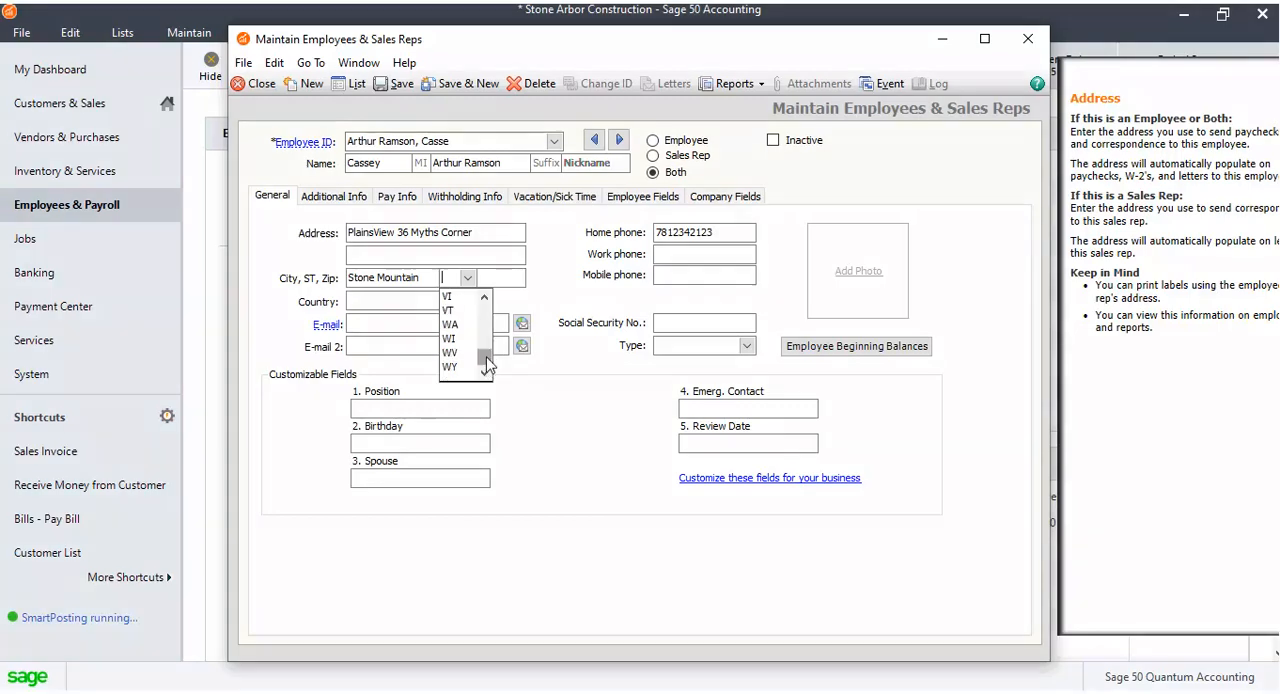
click(464, 369)
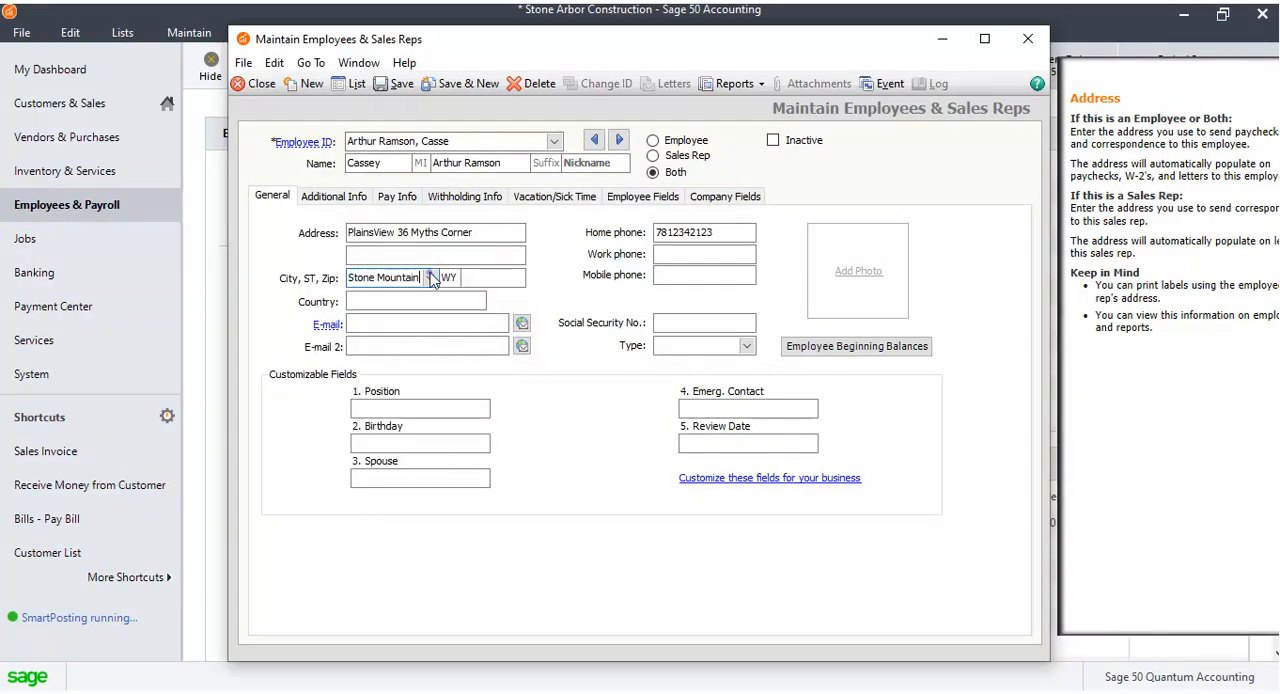
Set the employee's city, state and ZIP code.
click(430, 278)
drag(453, 350, 447, 298)
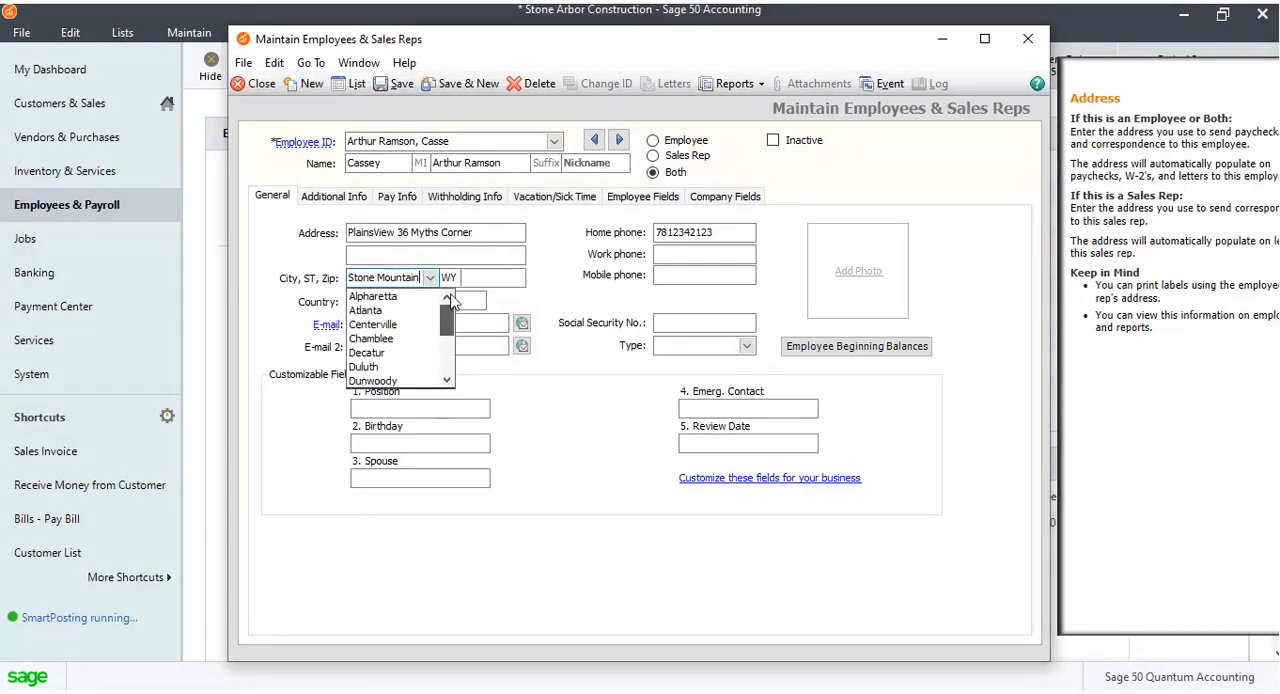
click(420, 296)
click(430, 278)
click(414, 309)
click(452, 277)
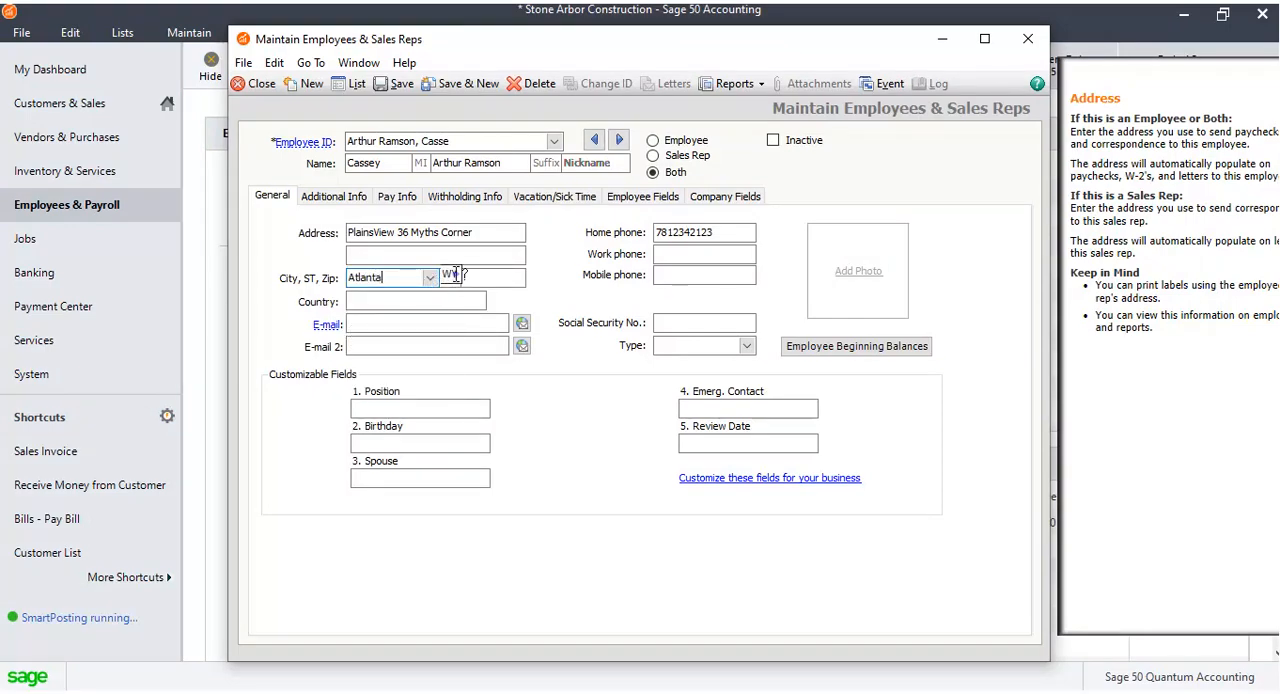
text(GA)
key(Tab)
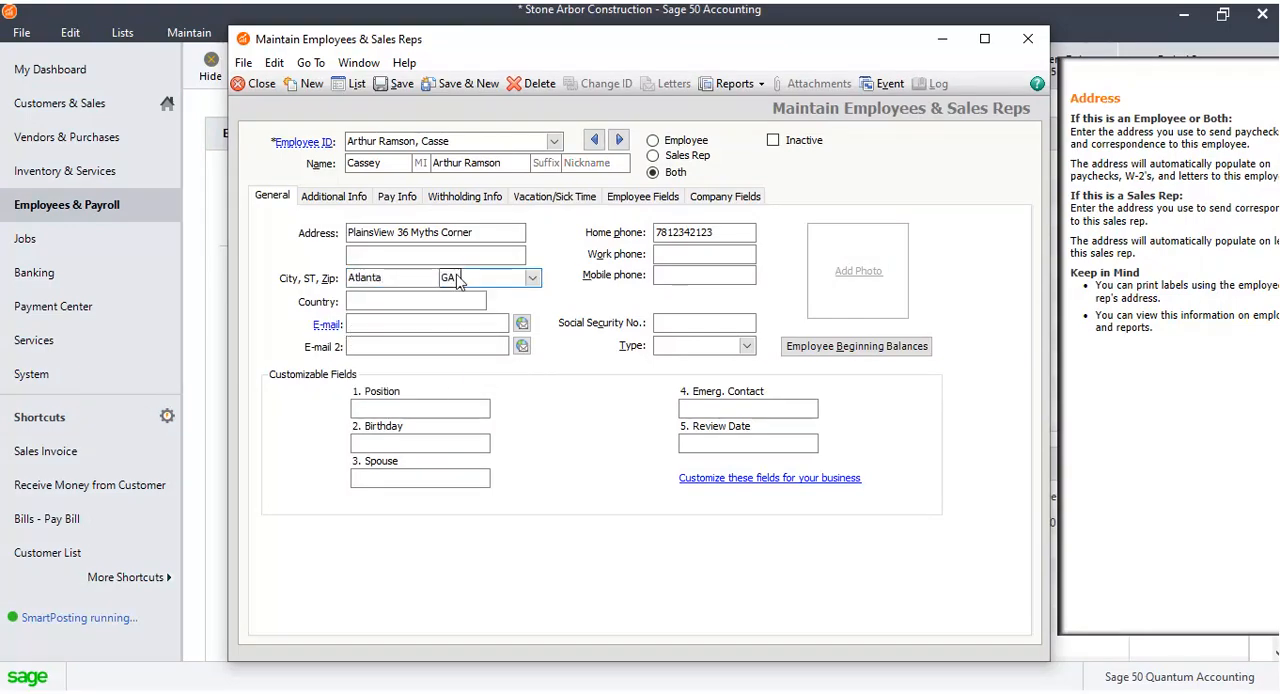
click(532, 278)
click(478, 367)
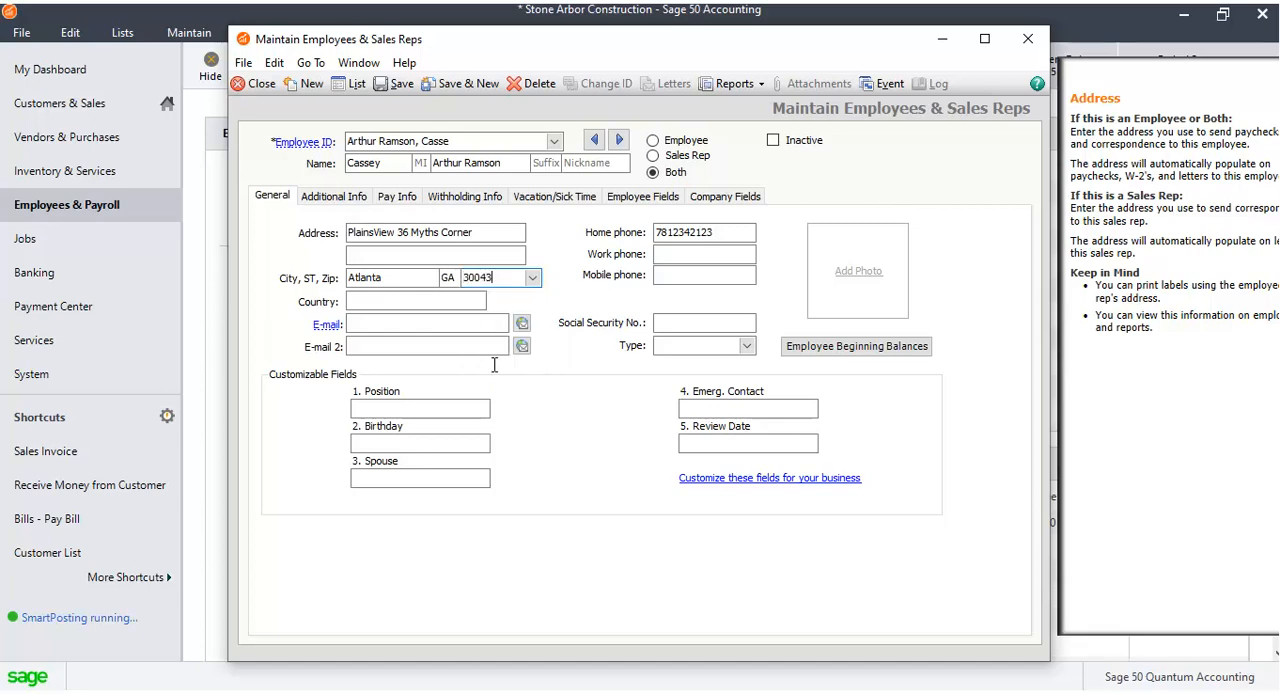
Enter the employee's mobile phone number and set the country to USA.
click(700, 275)
text(912346)
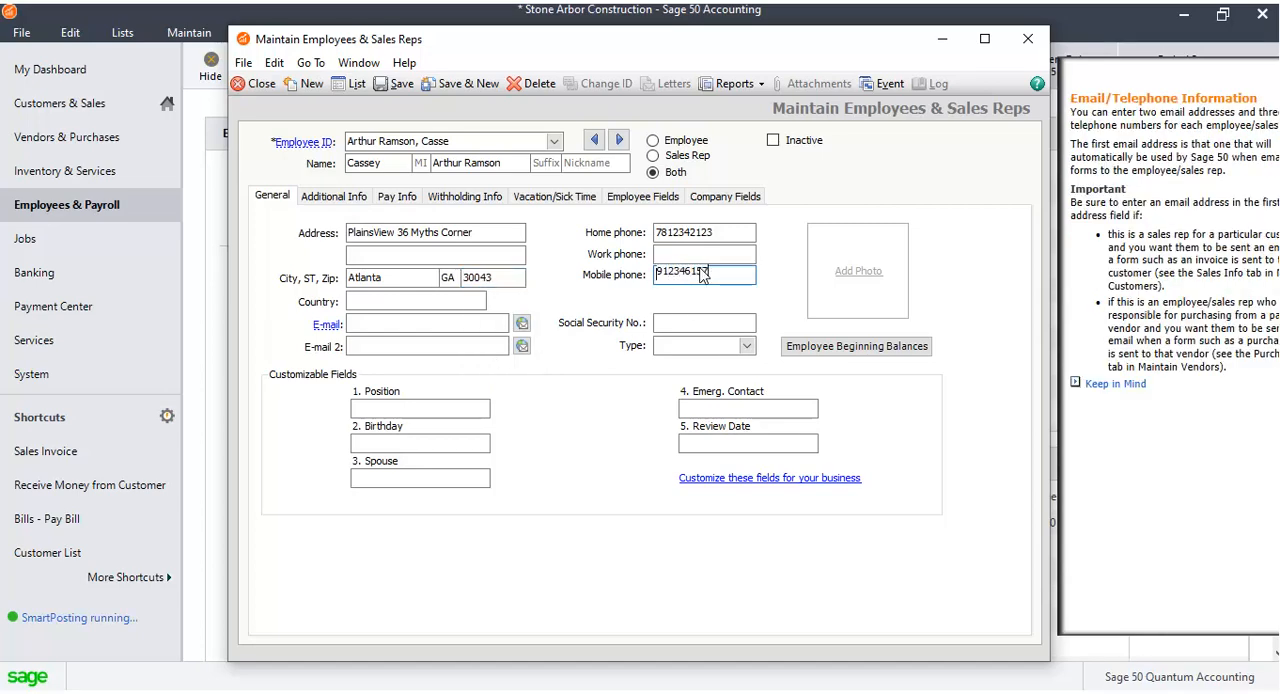
text(157)
click(470, 301)
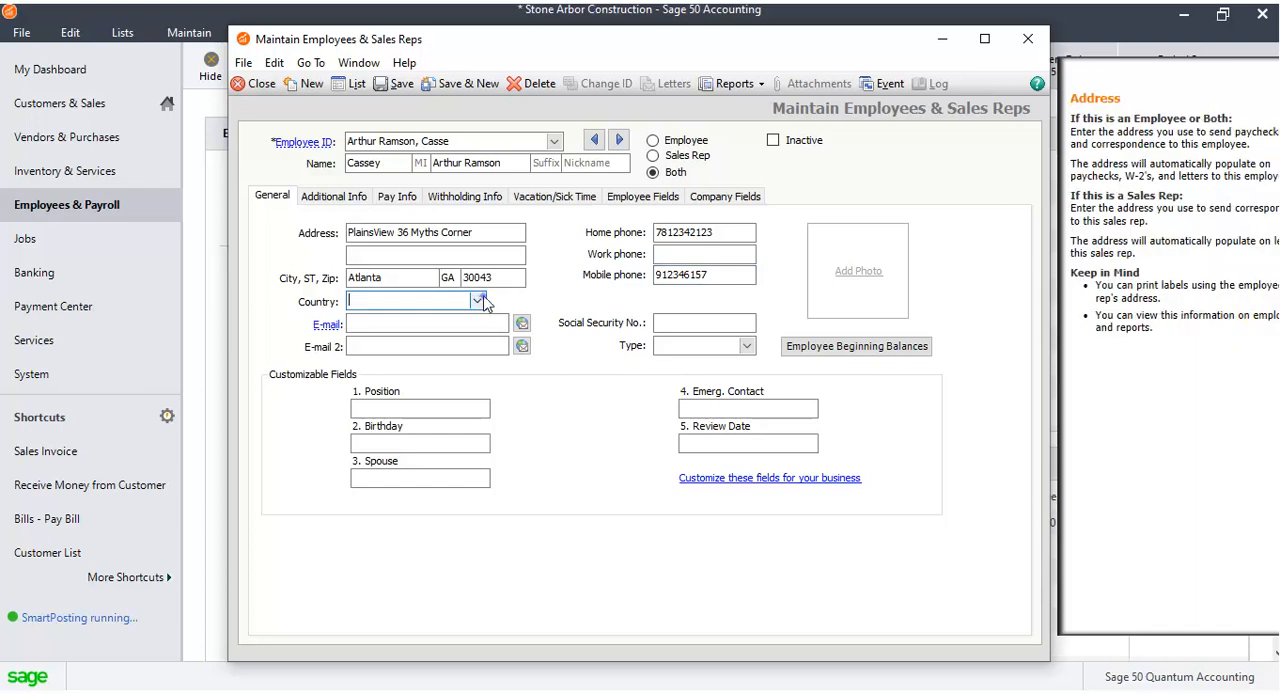
click(478, 301)
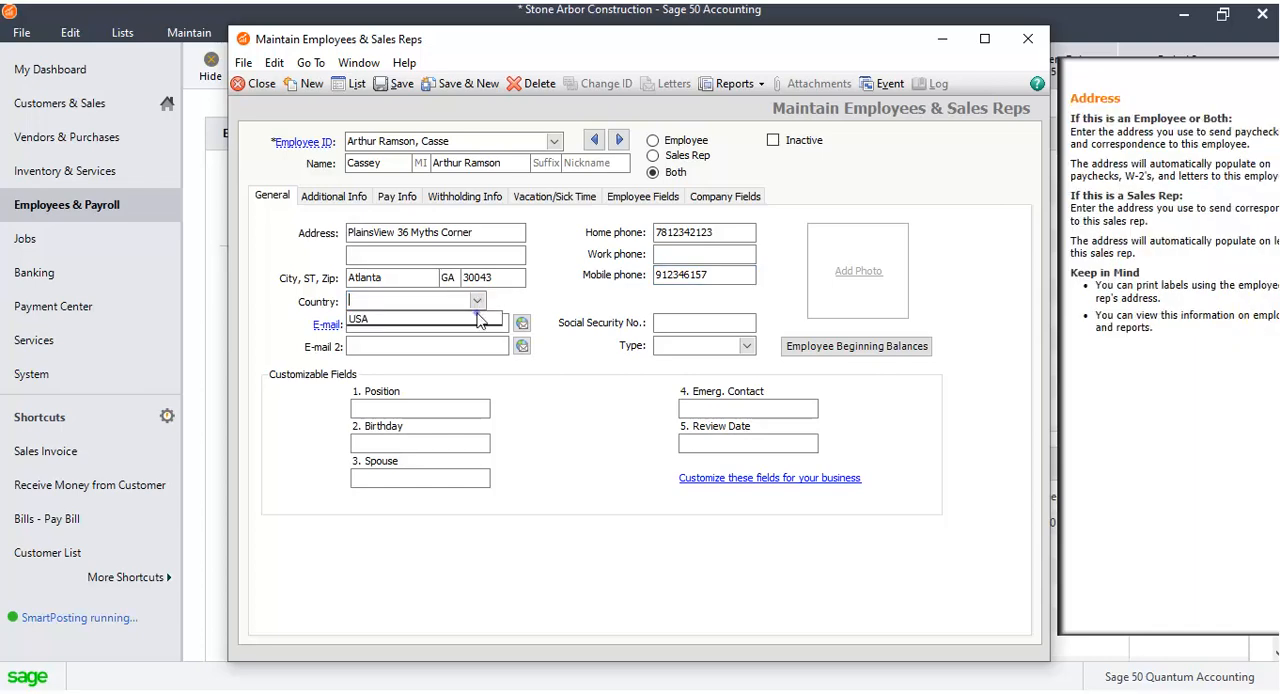
click(478, 314)
Enter the employee's e-mail address.
click(485, 321)
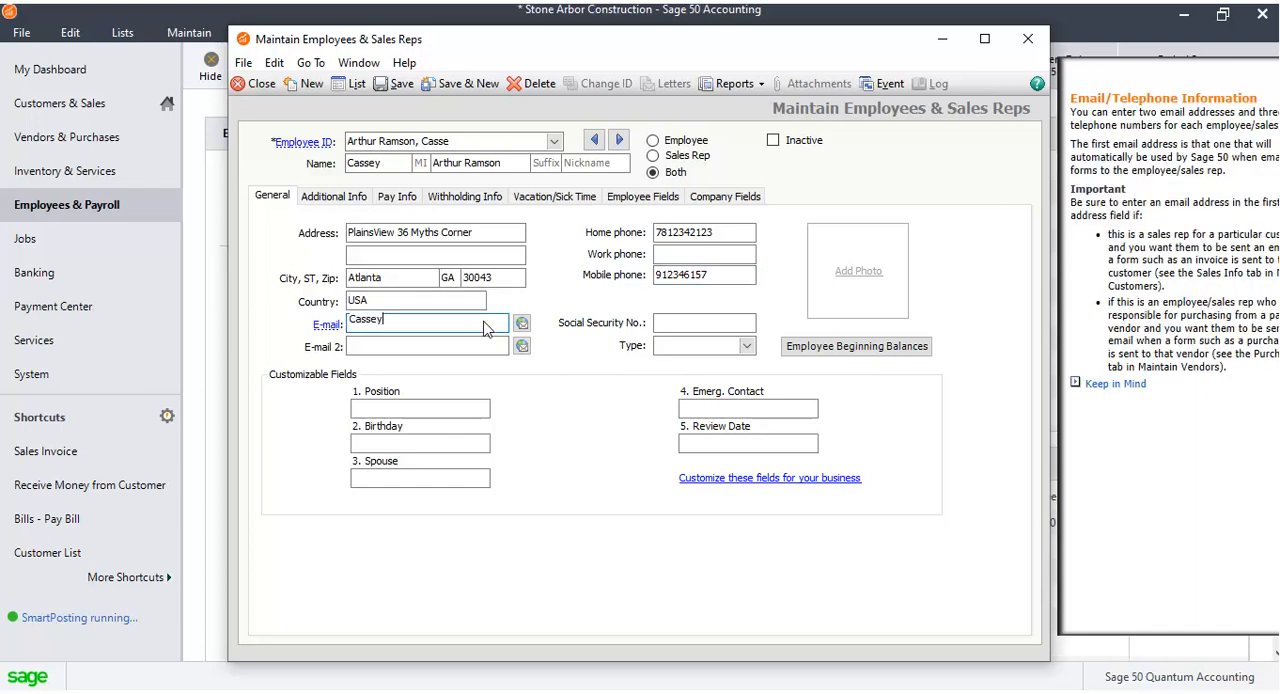
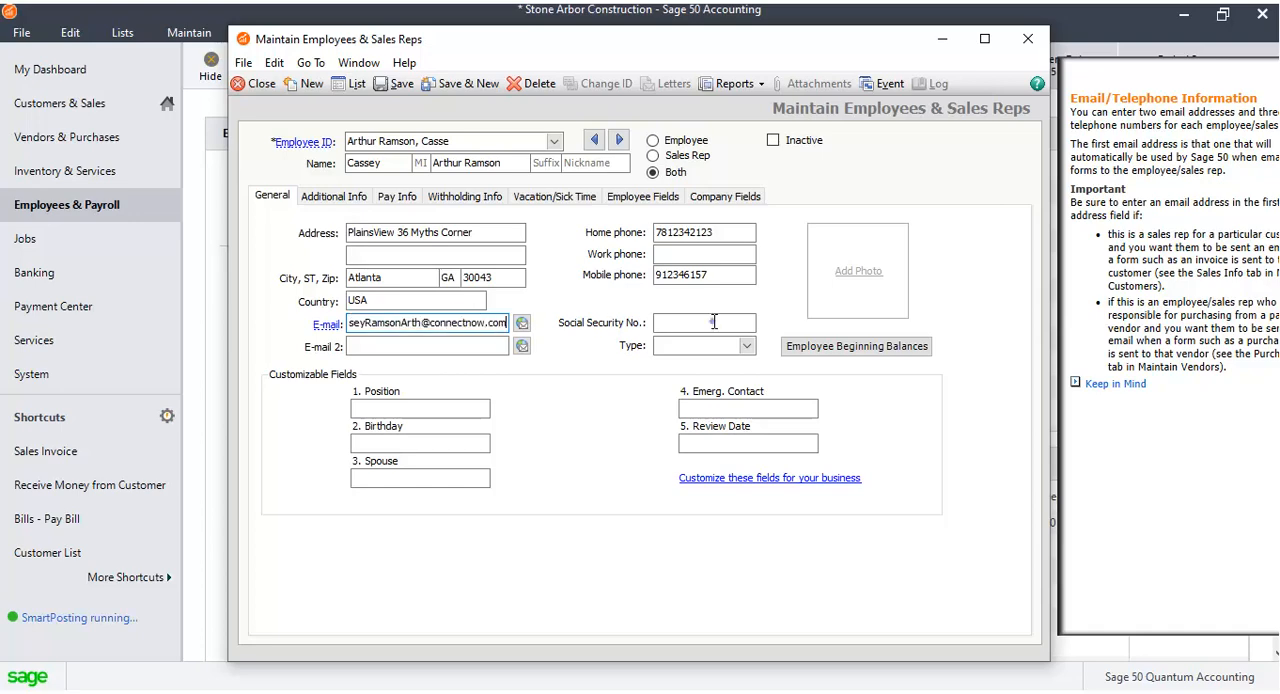
Enter the employee's Social Security number, the position Sr. Overseer and the birthday.
click(714, 321)
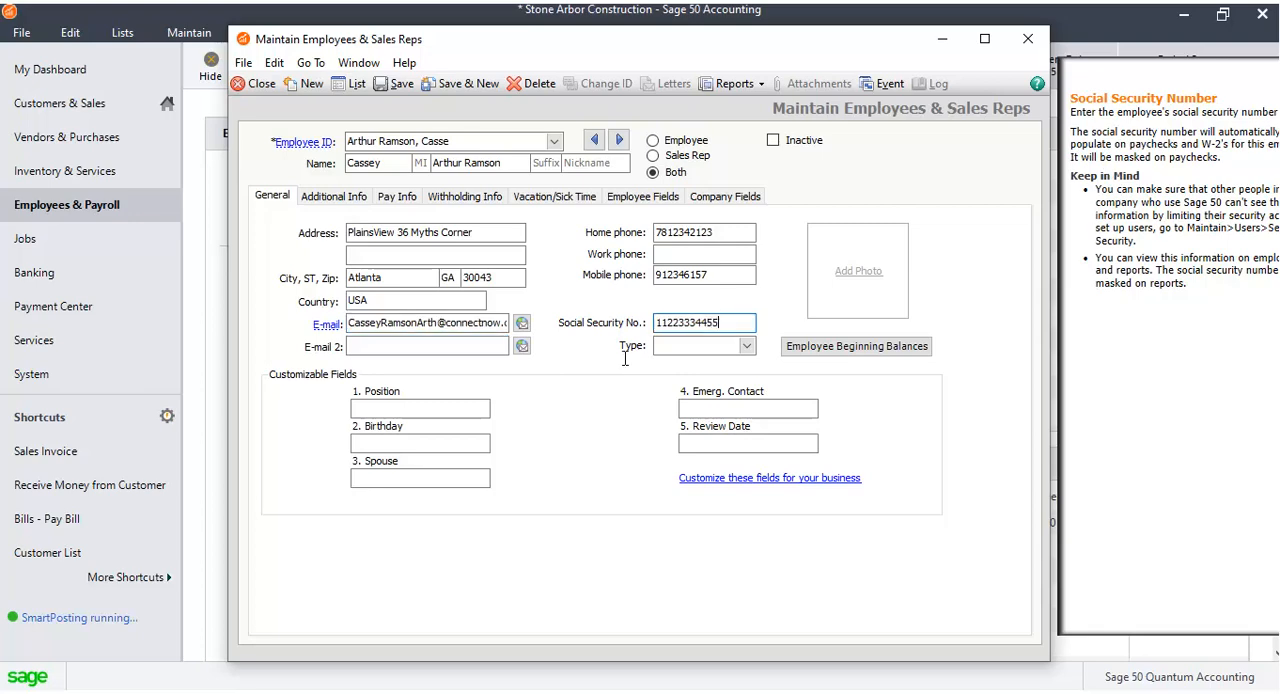
click(450, 409)
text(Sr. Overseer)
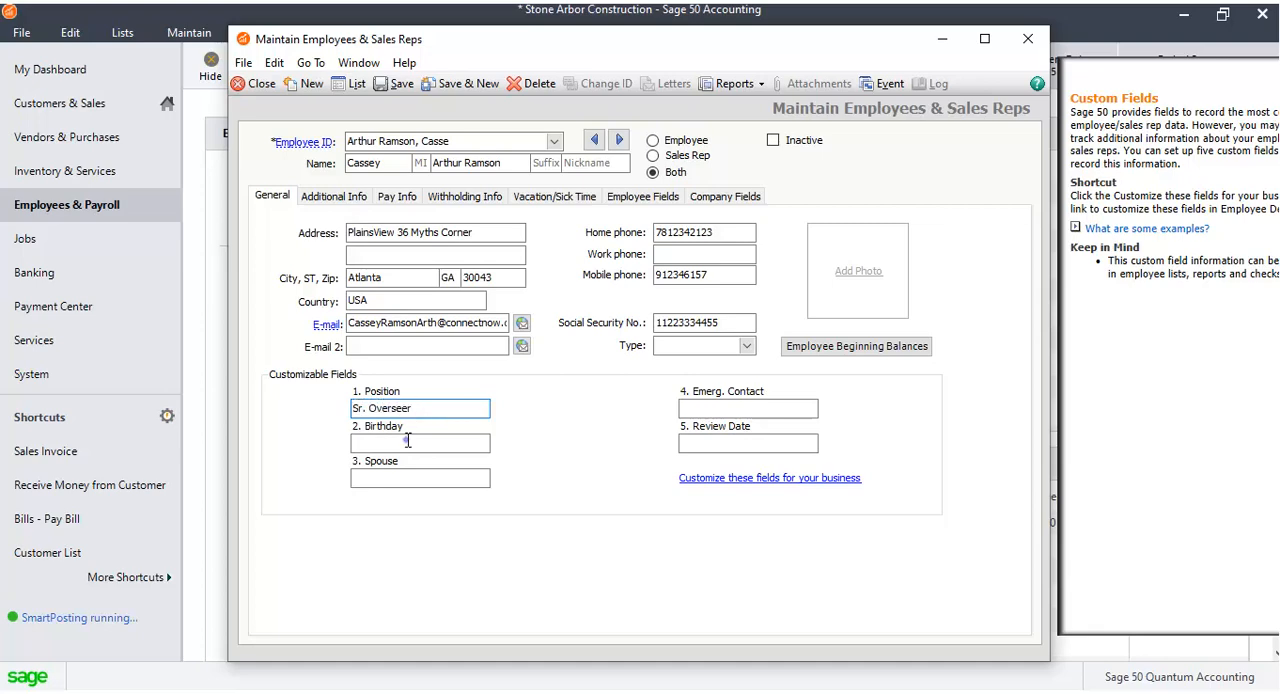
click(408, 440)
text(1)
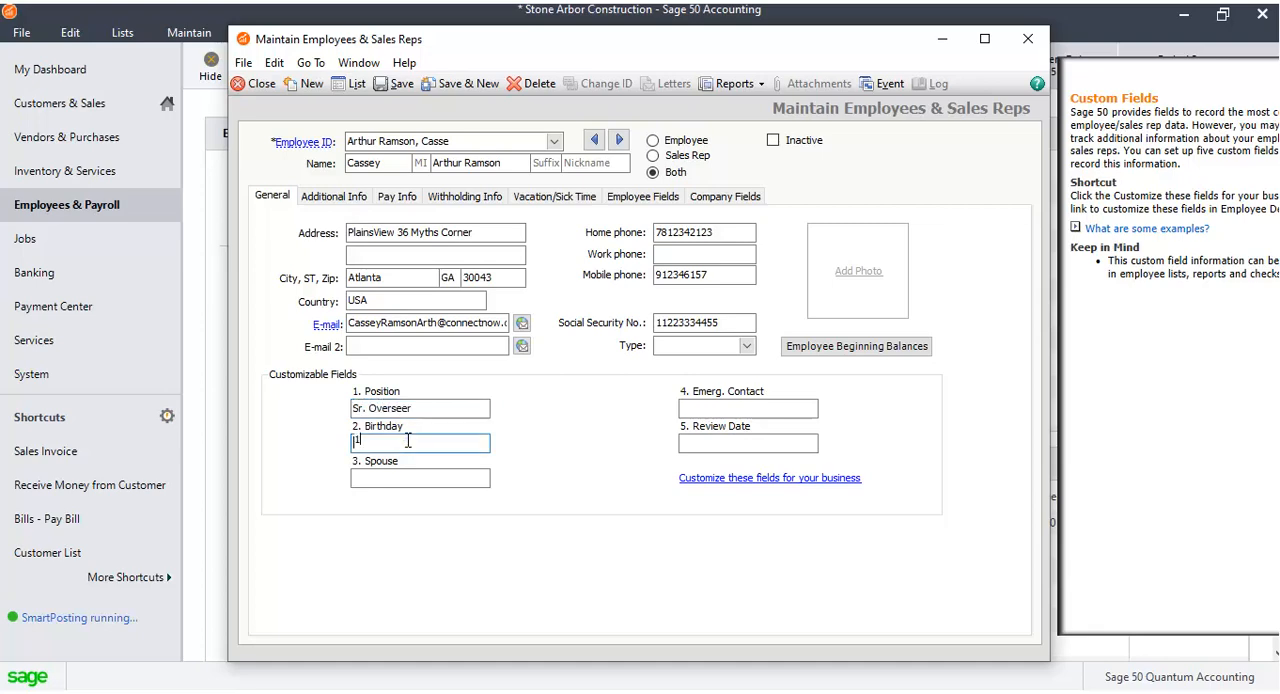
text(2.02.1990)
Enter the spouse's name and the emergency contact phone number in the custom fields.
click(428, 474)
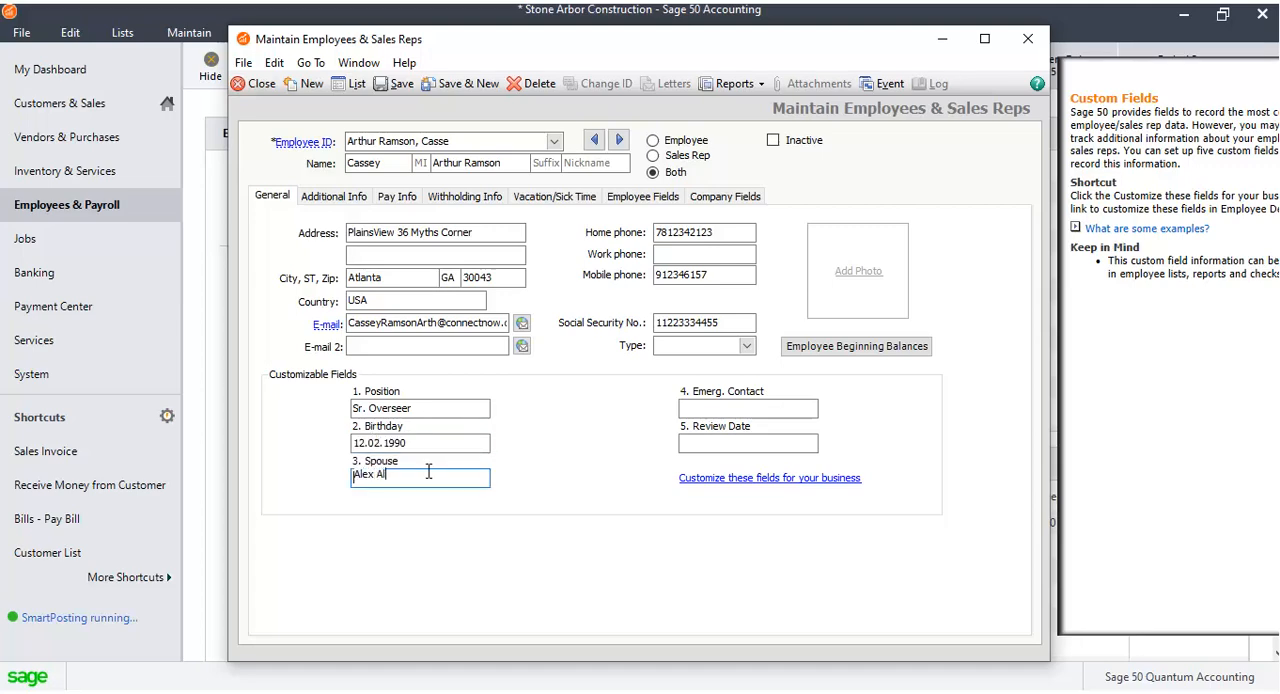
click(721, 404)
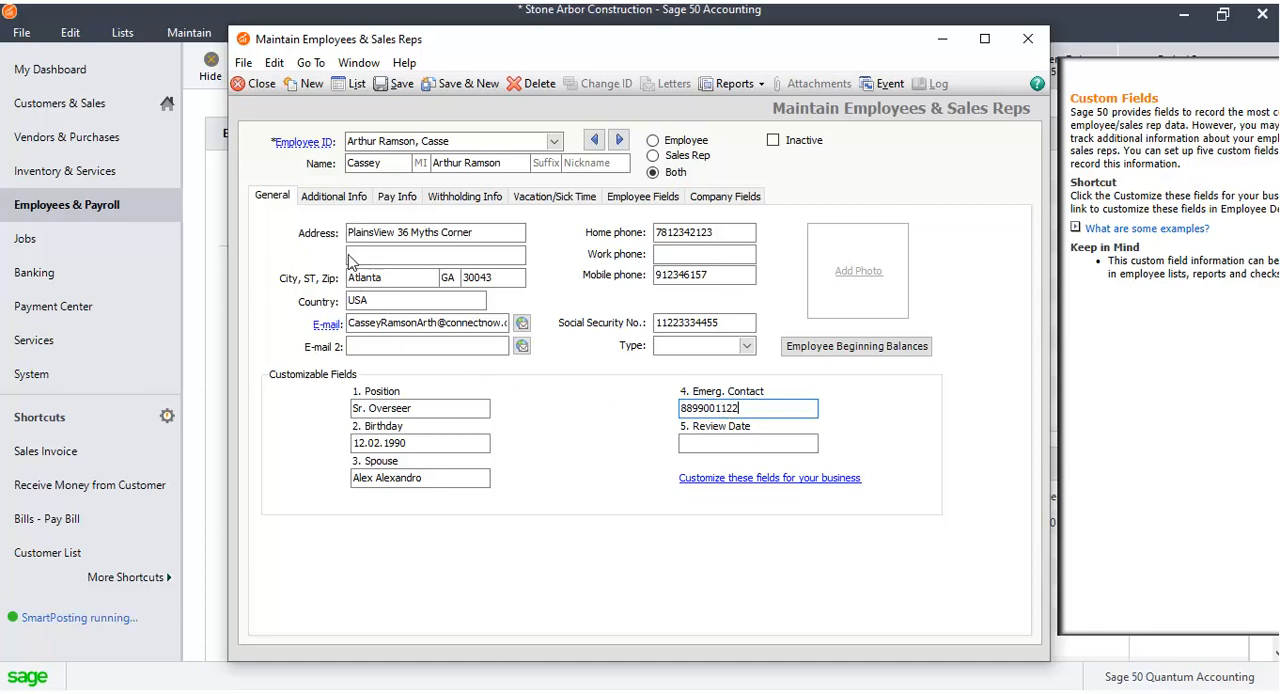
On the Additional Info tab, enter the emergency contact's name and set the relationship to Husband.
click(339, 193)
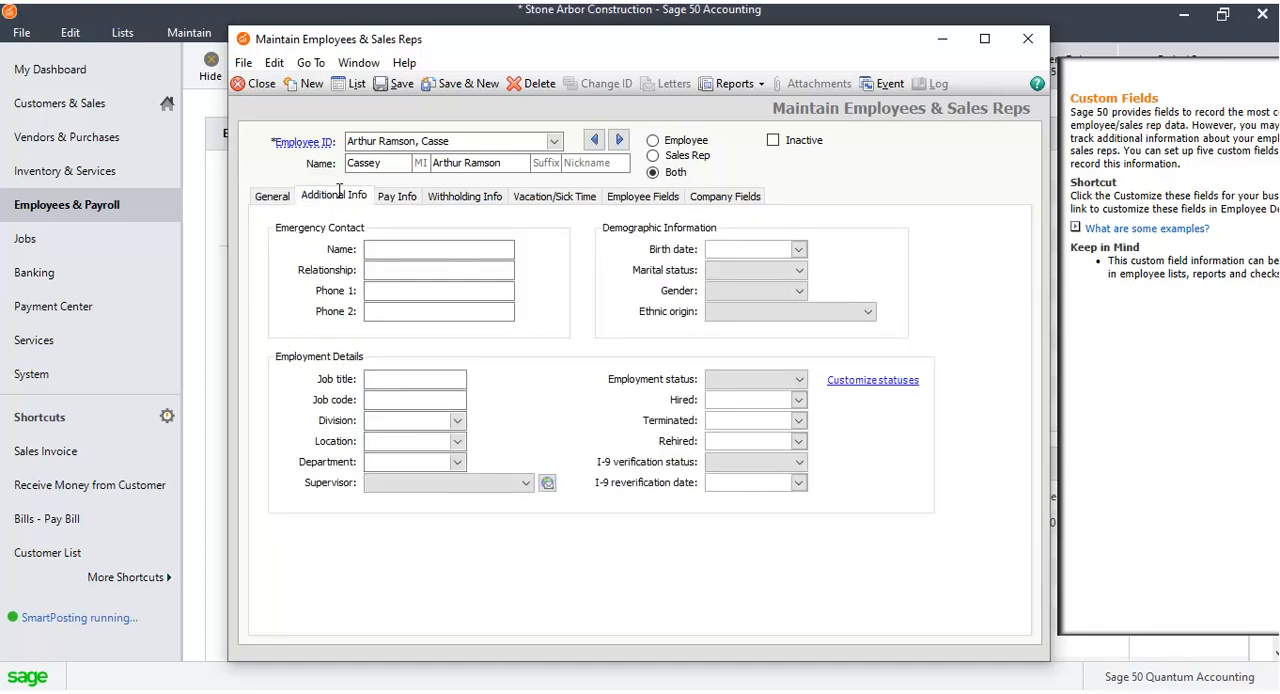
click(381, 252)
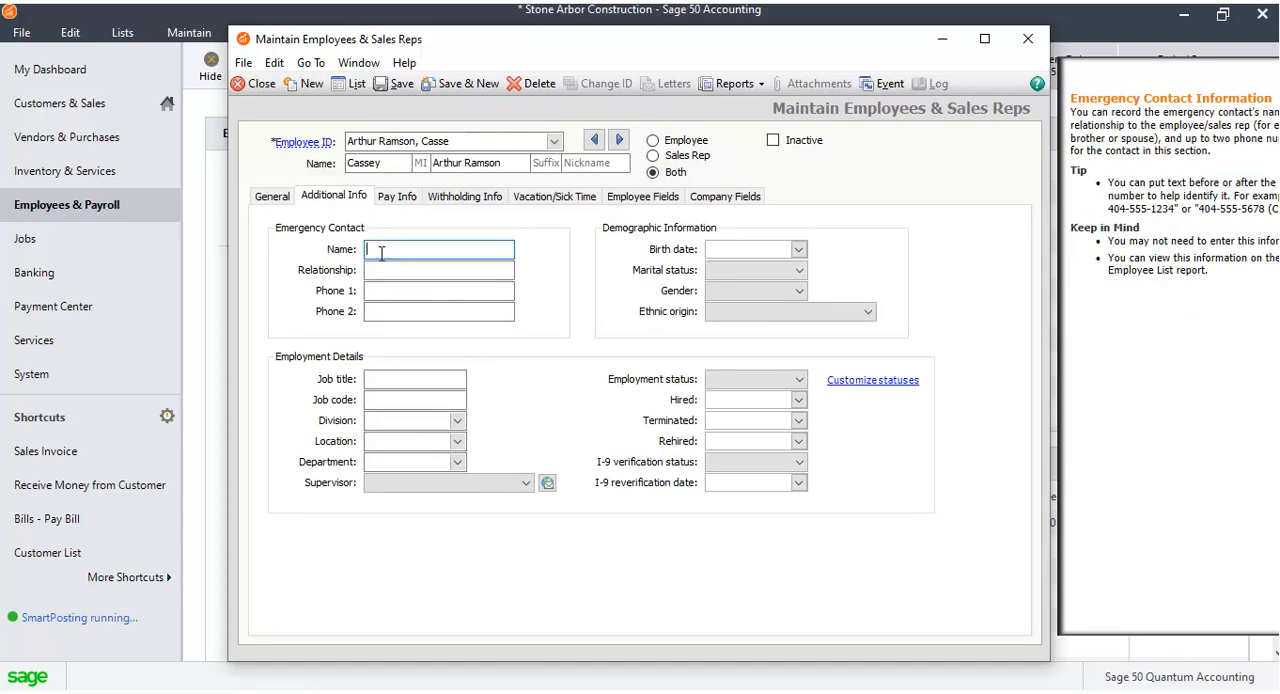
click(381, 268)
text(Husband)
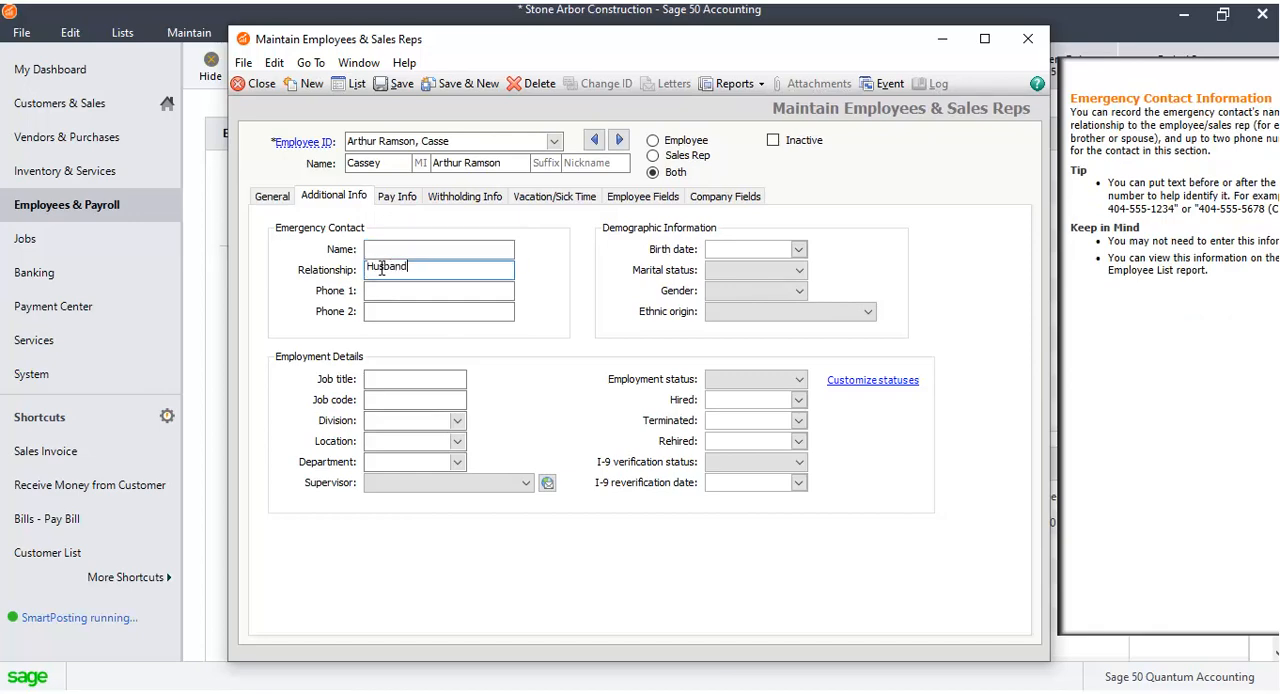
click(401, 247)
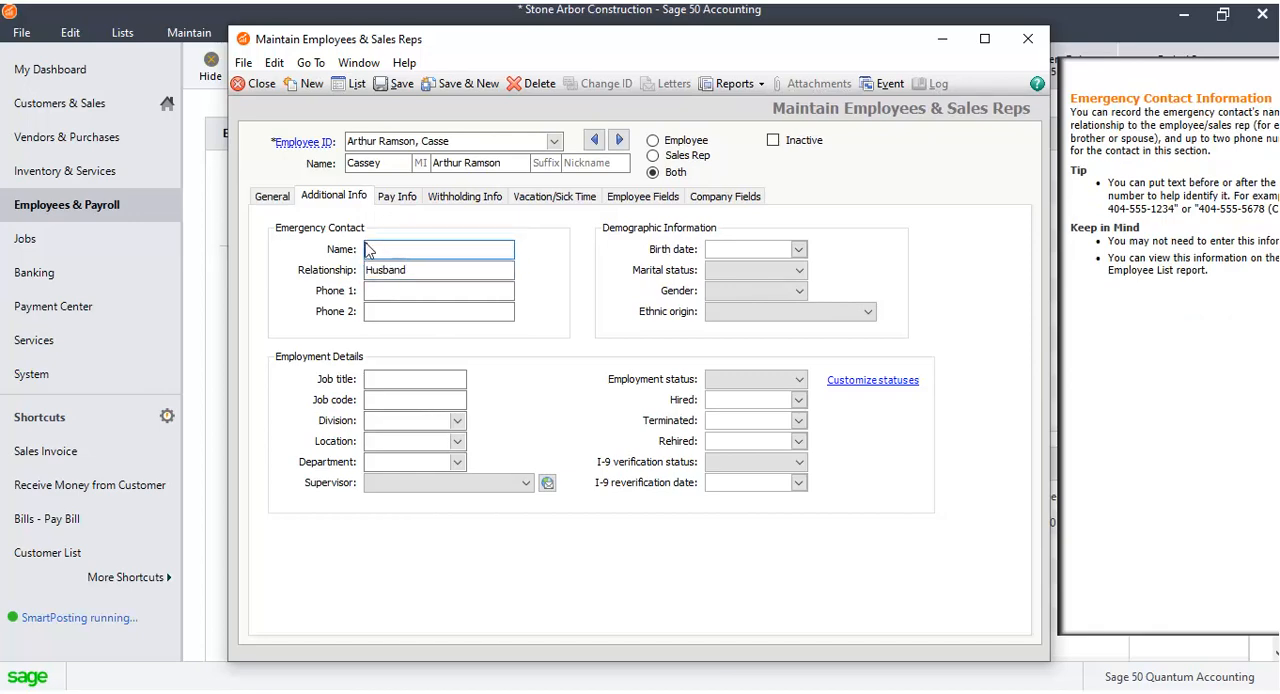
click(266, 197)
click(333, 196)
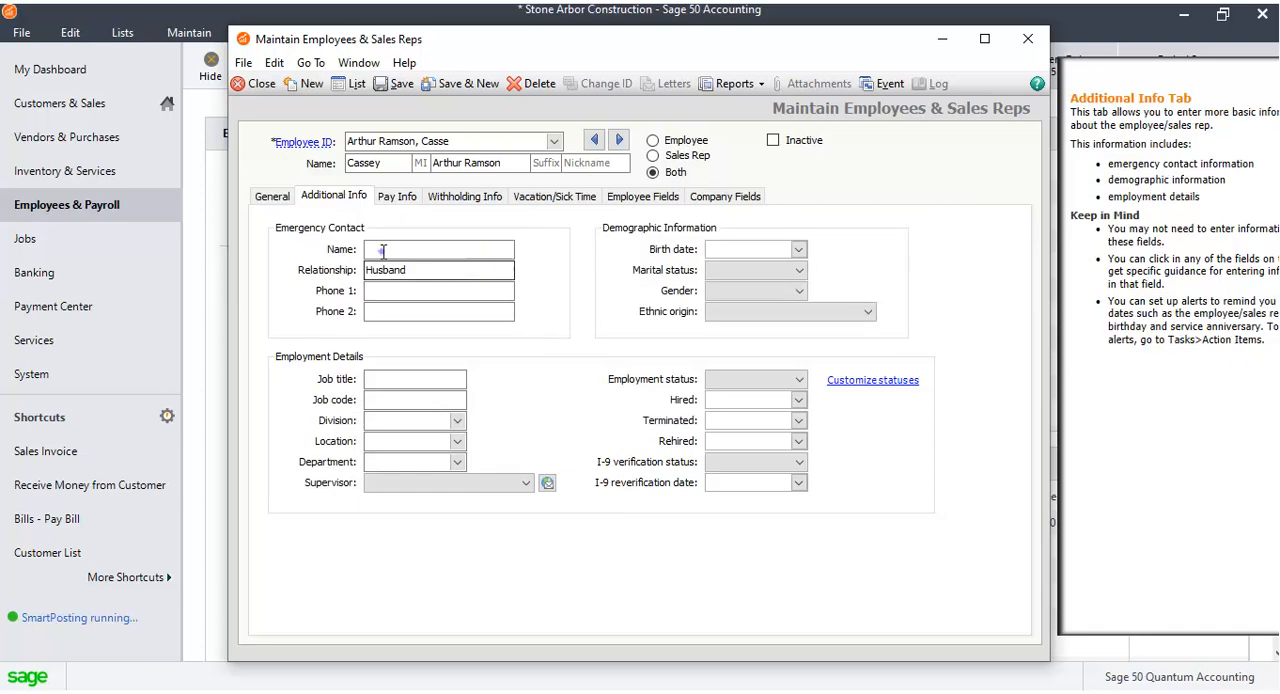
click(383, 251)
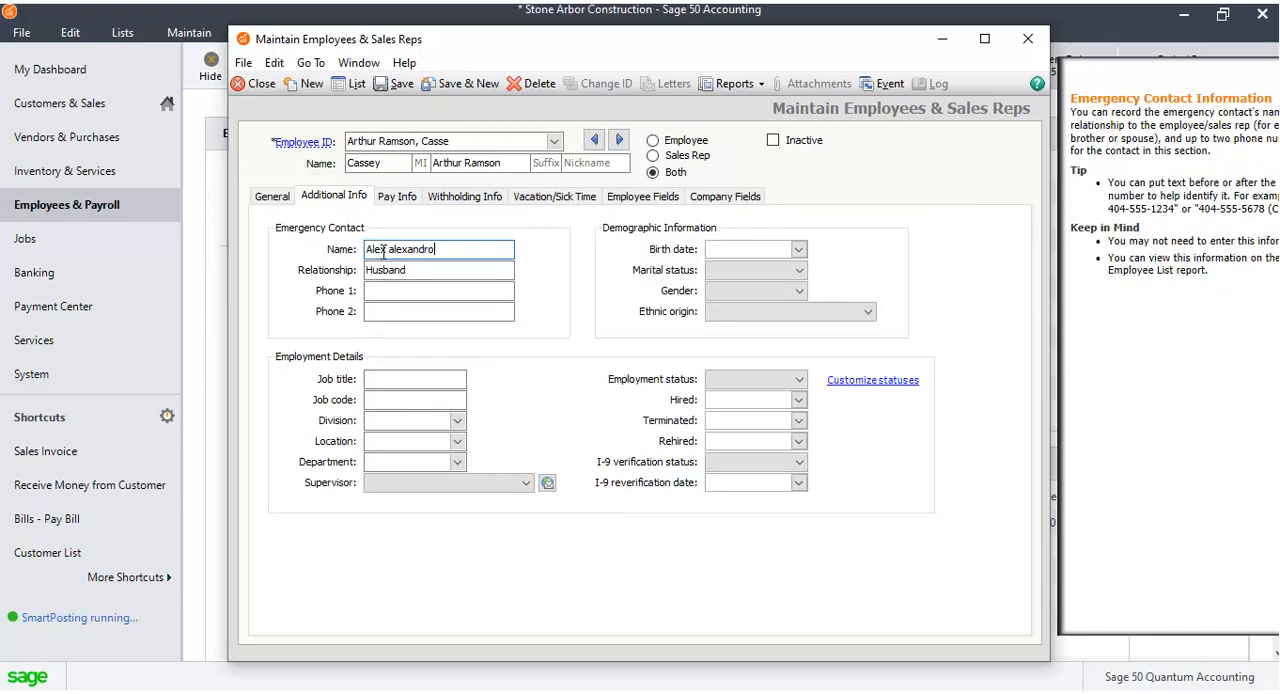
drag(388, 251, 394, 248)
text(A)
click(499, 272)
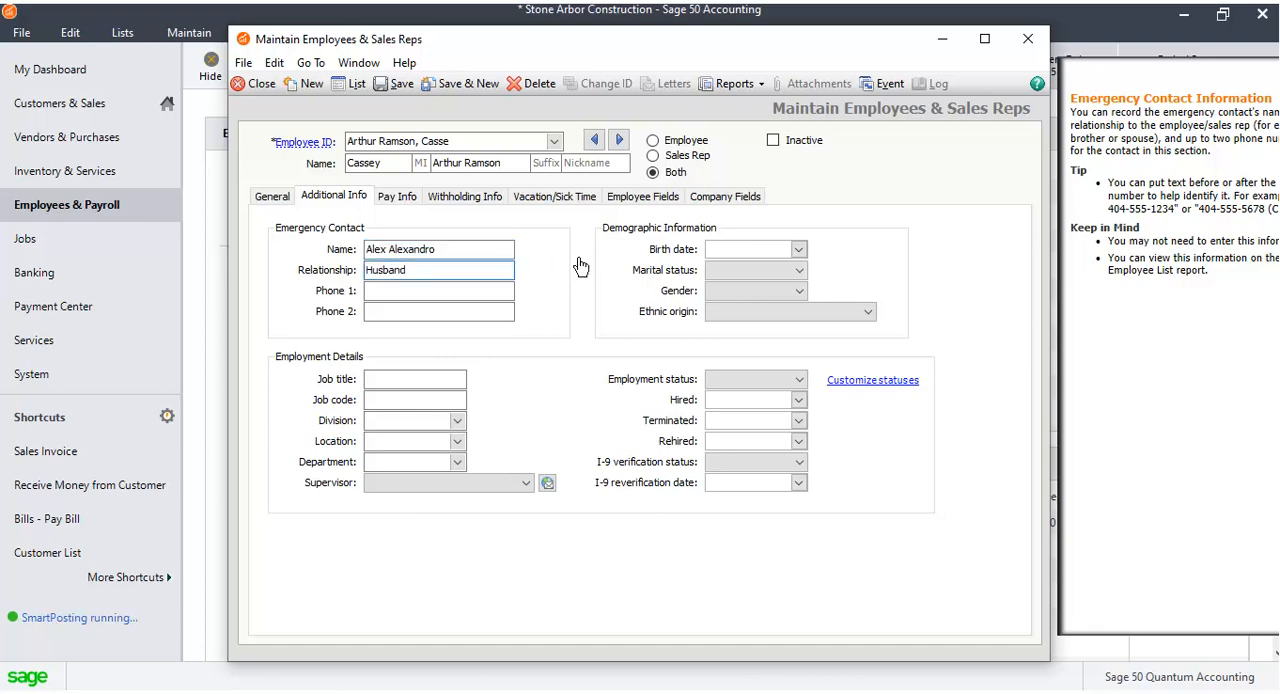
Pick a birth date from the calendar in the demographic information.
click(799, 250)
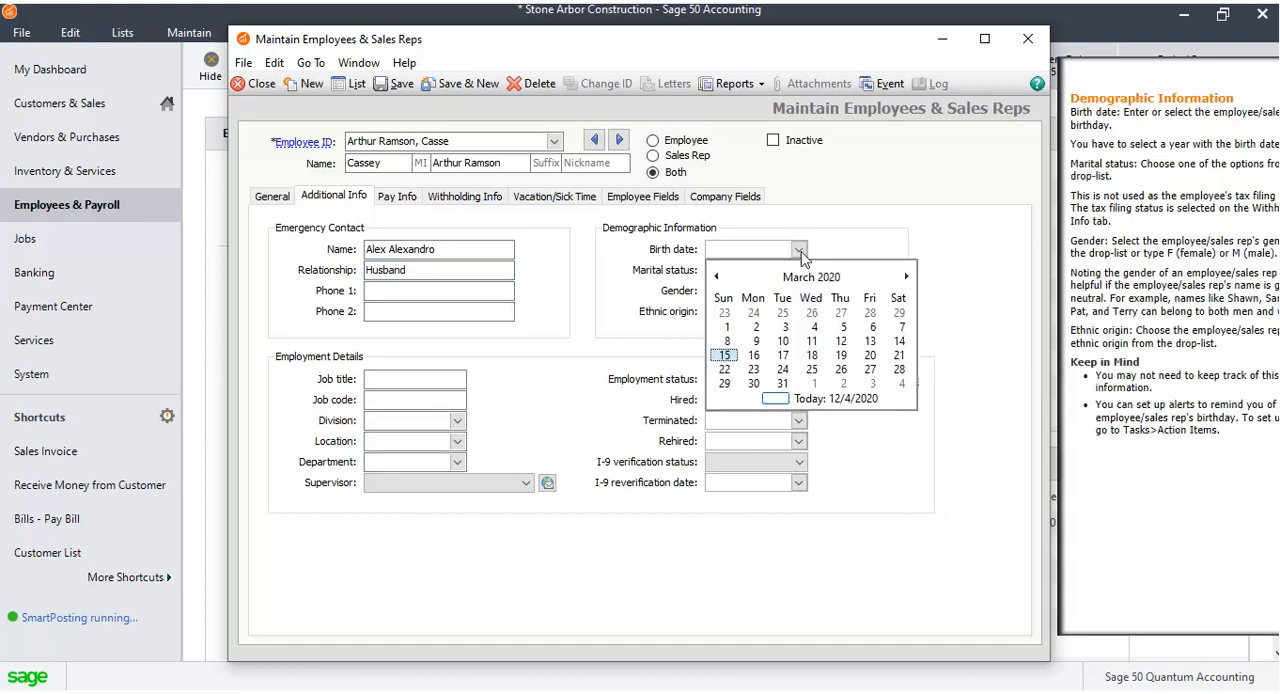
click(811, 276)
click(715, 276)
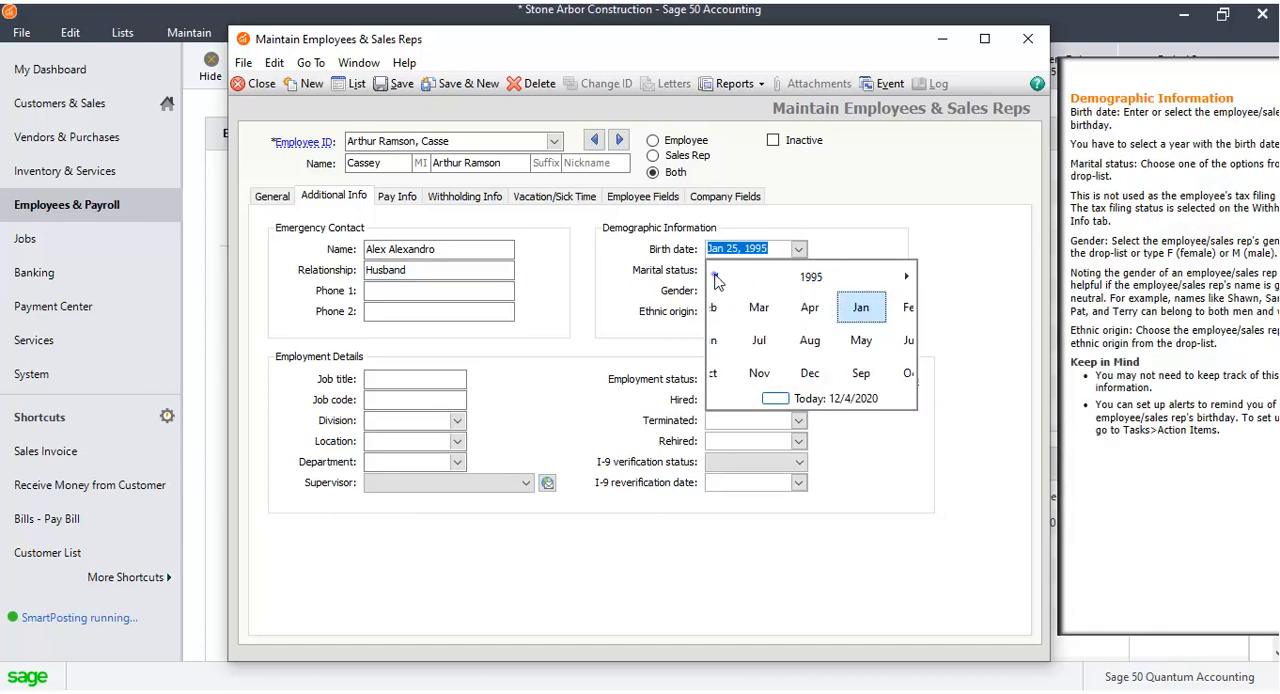
click(715, 277)
click(771, 342)
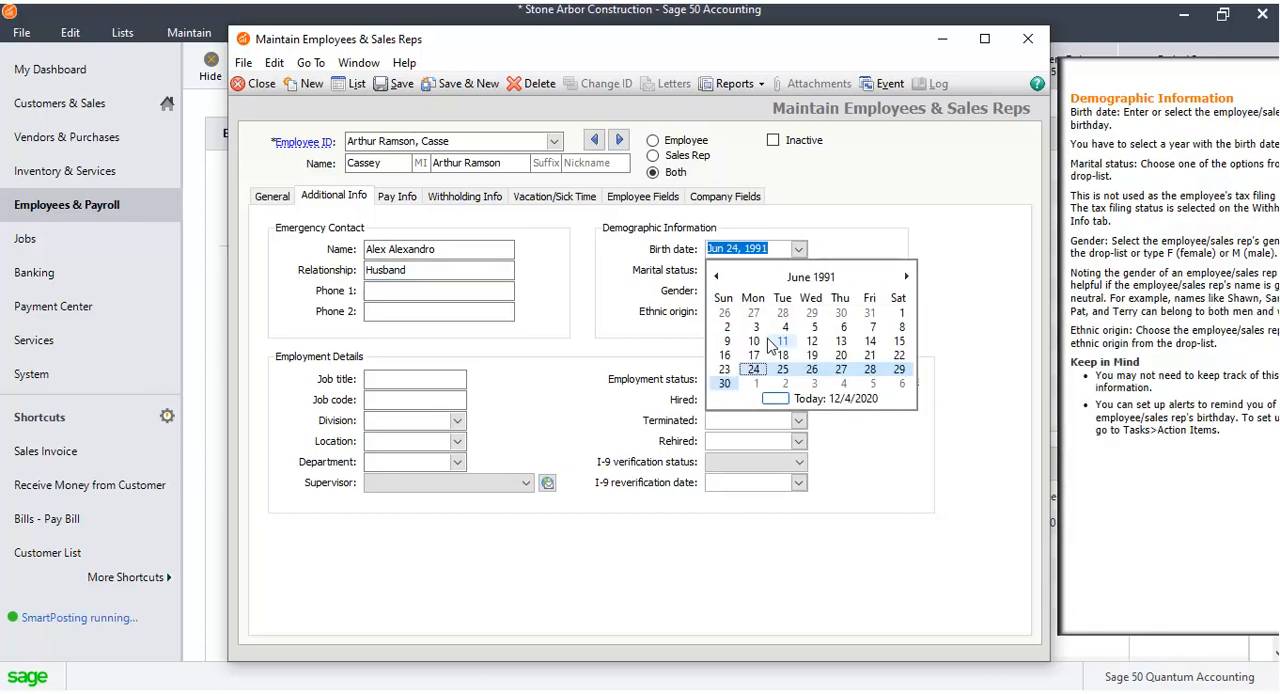
click(756, 370)
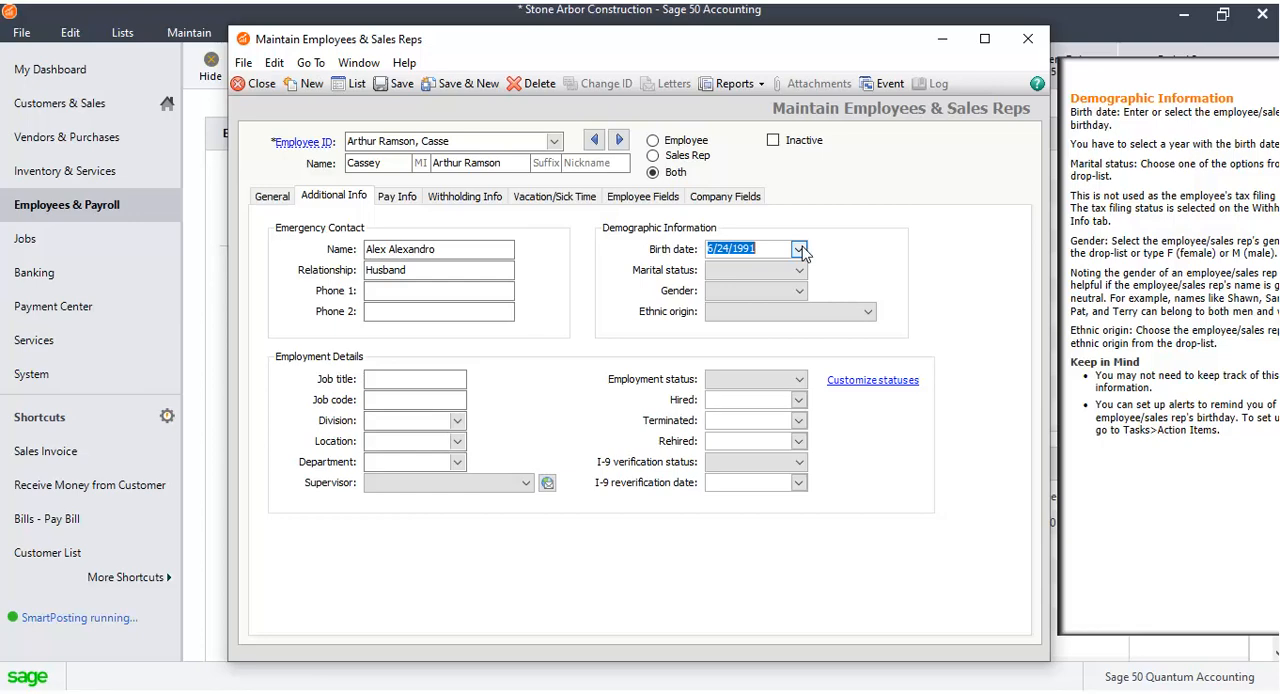
click(799, 270)
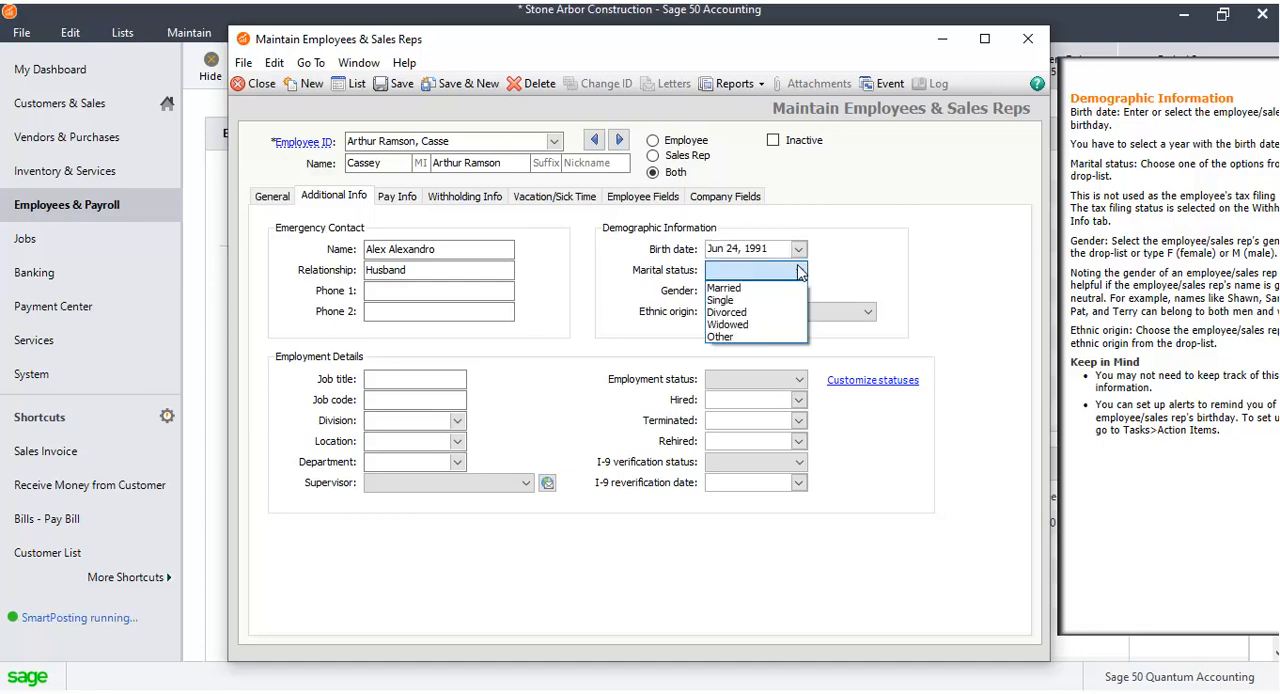
click(787, 288)
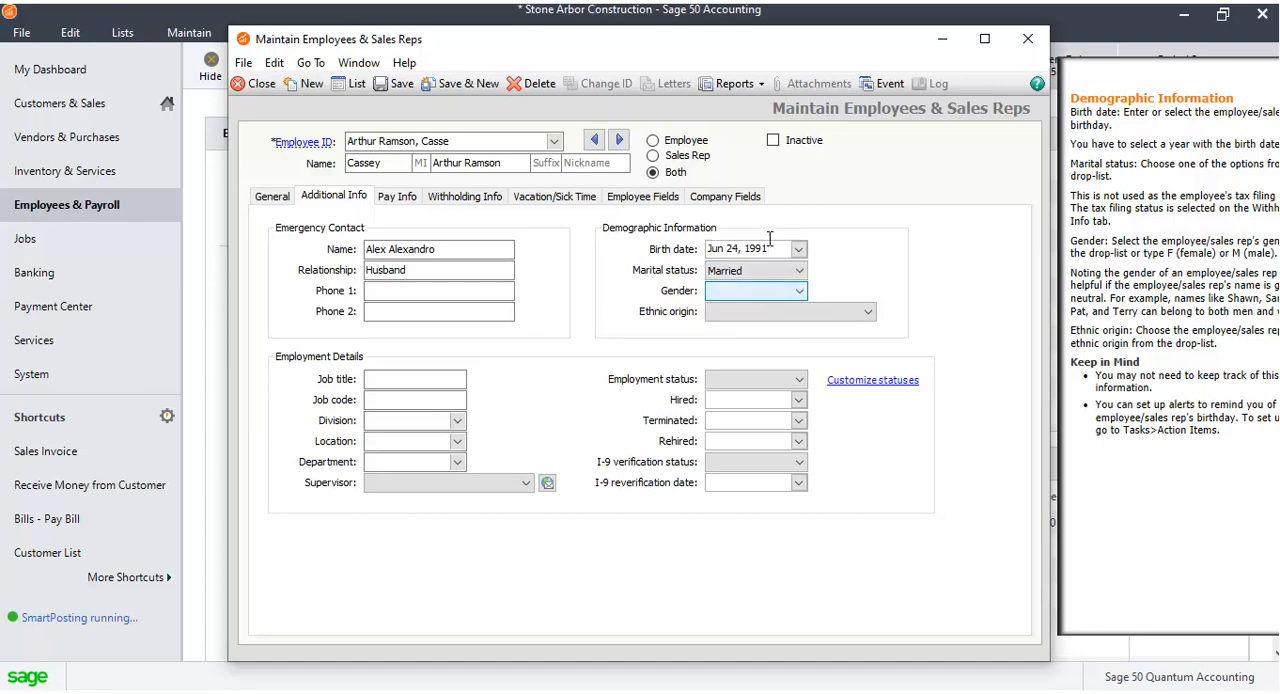
click(770, 240)
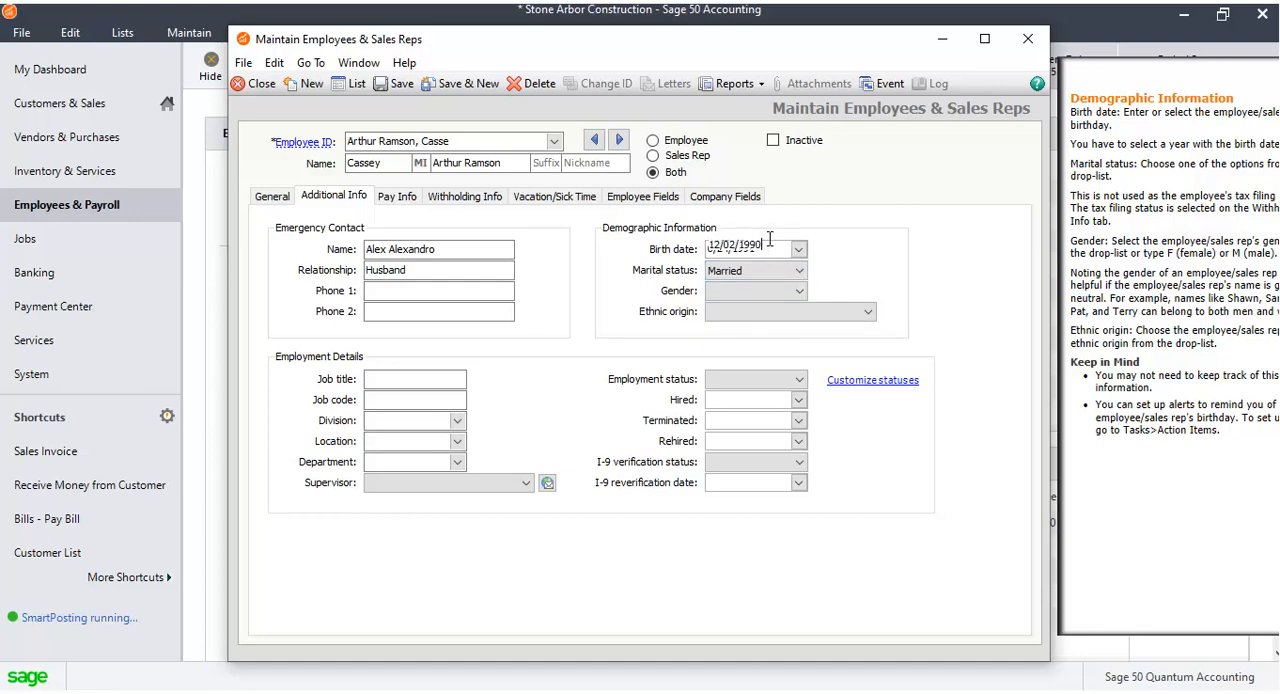
Set the gender to Female and the ethnic origin to White.
click(799, 291)
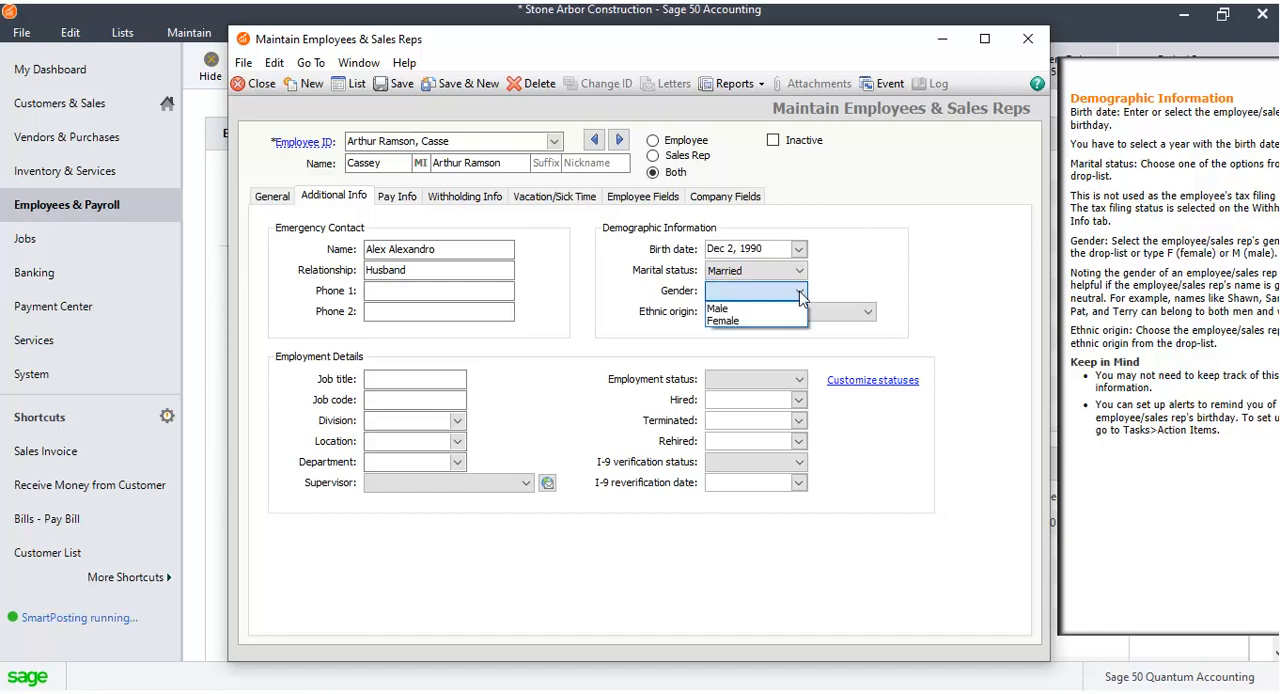
click(785, 320)
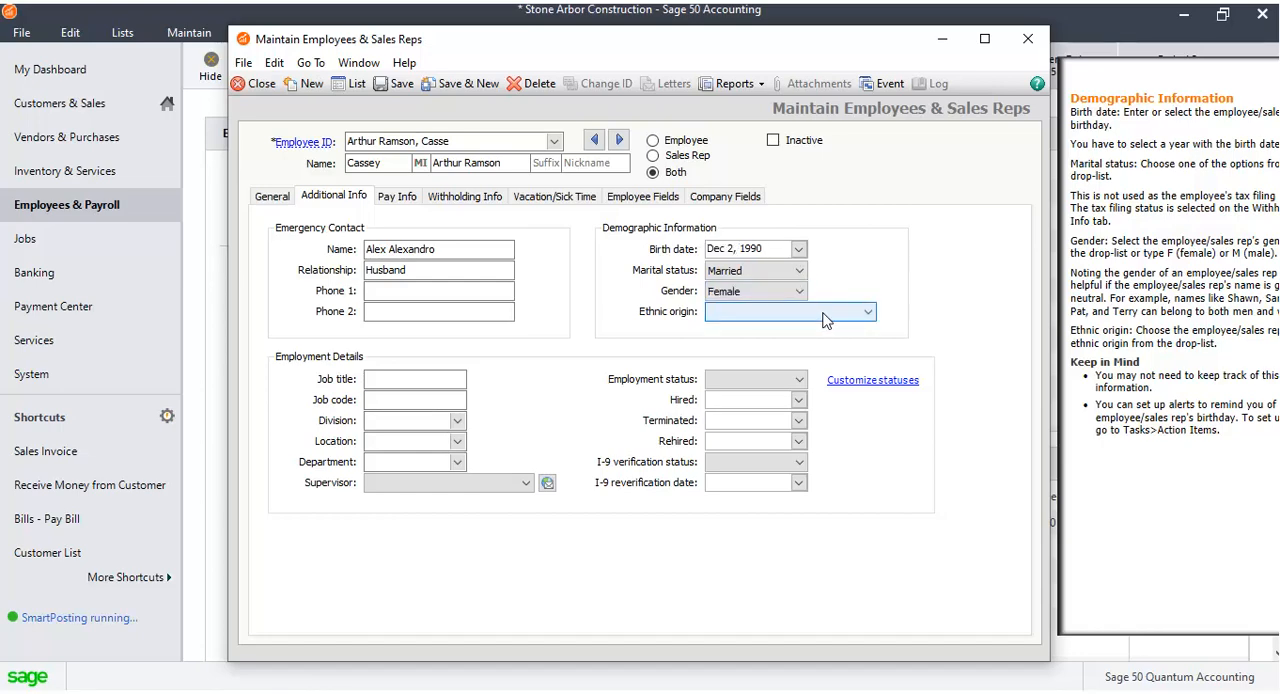
click(823, 314)
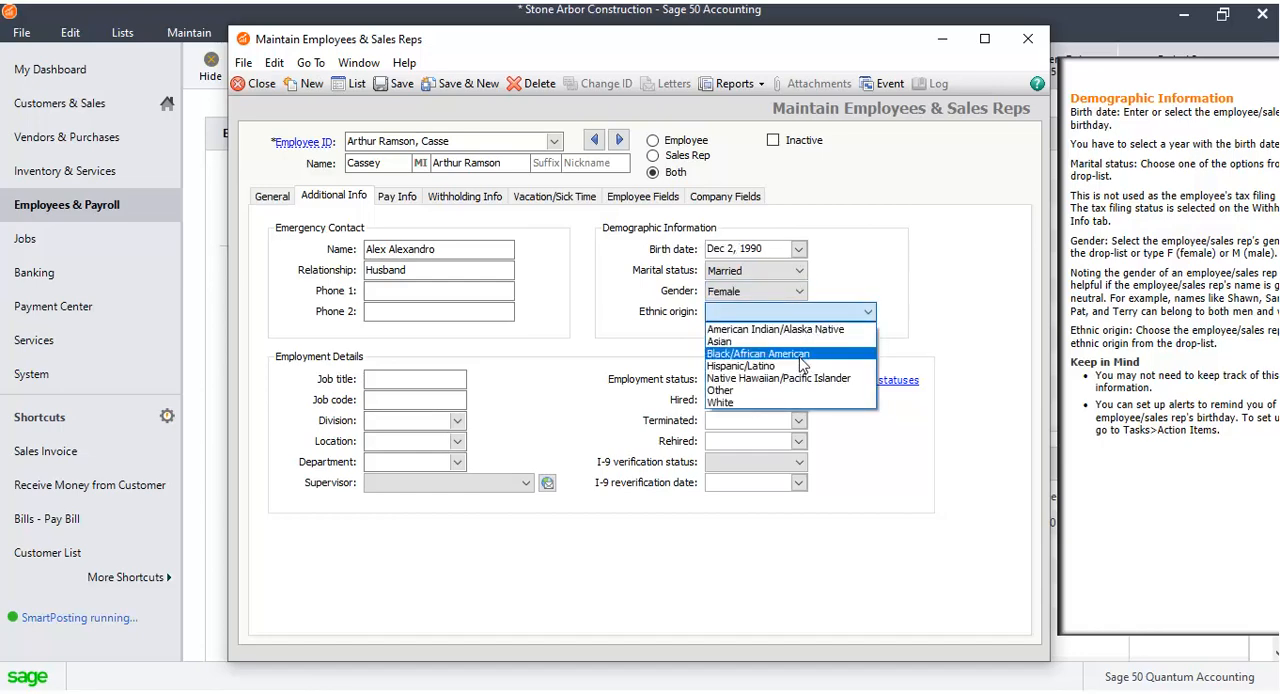
click(797, 402)
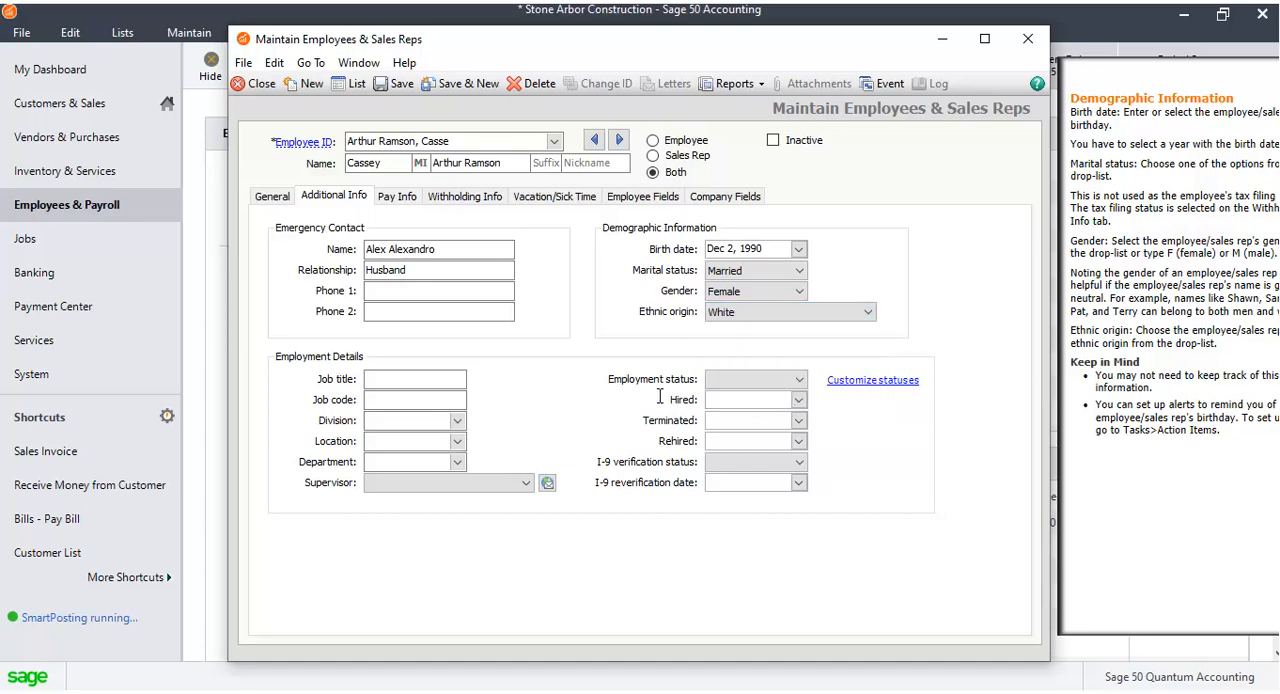
Enter the job title Sr. Overseer and the job code 11112.
click(461, 376)
text(Sr. )
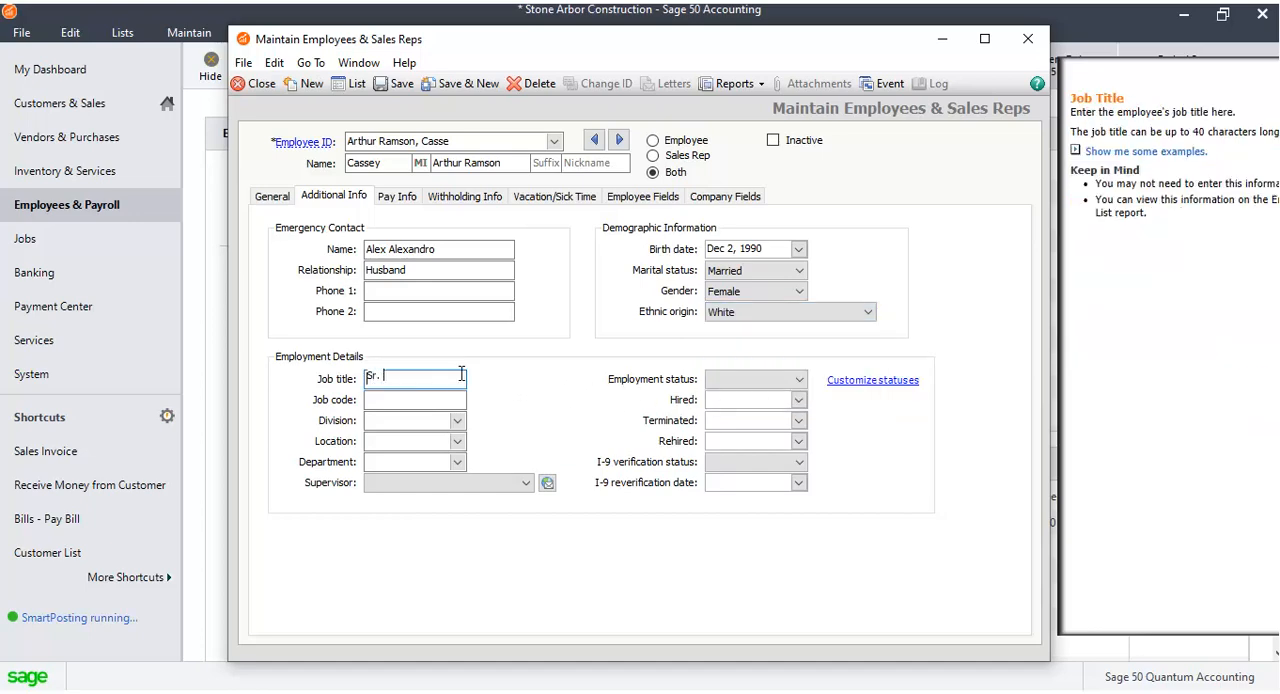
text(Overseer)
click(429, 400)
text(11112)
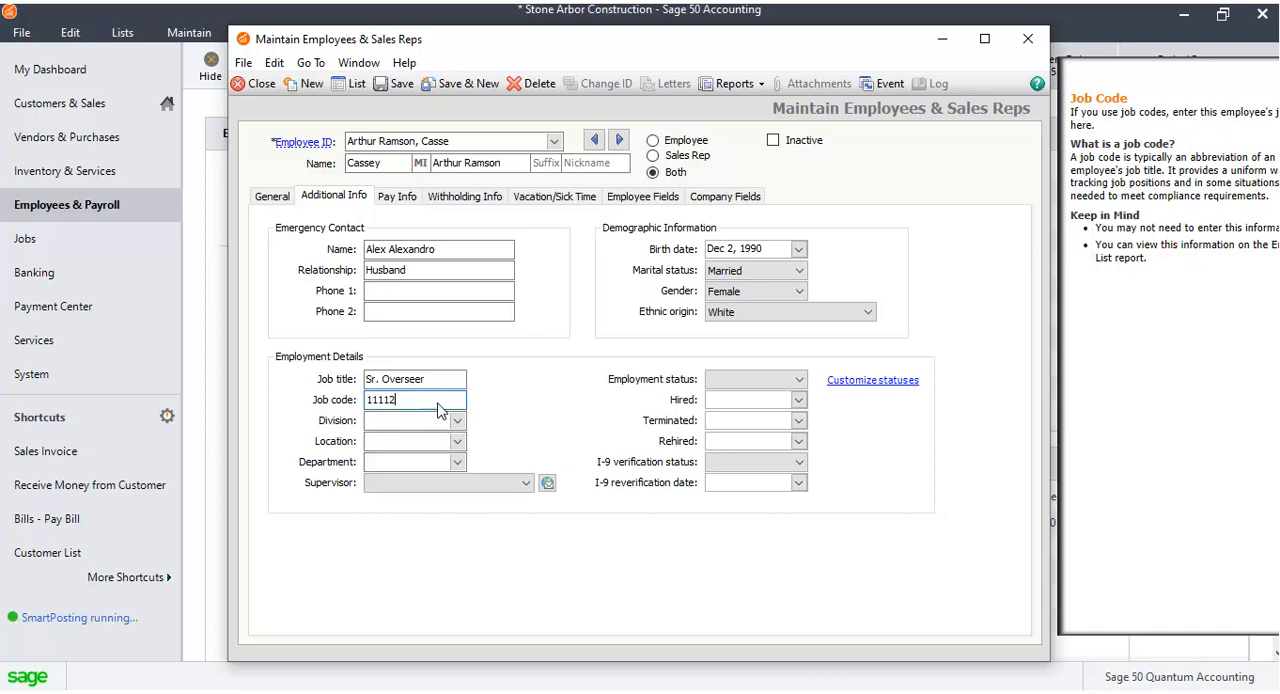
Set the employment status to Current Employee and the division to Production.
click(457, 421)
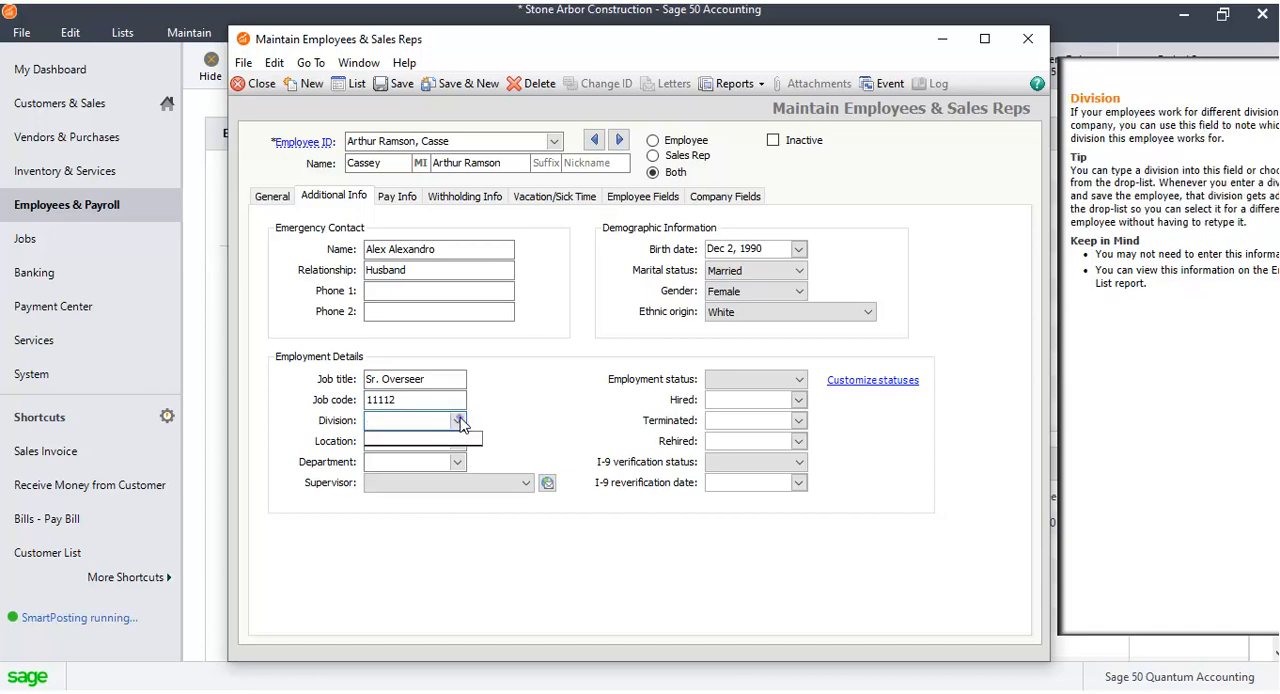
click(457, 421)
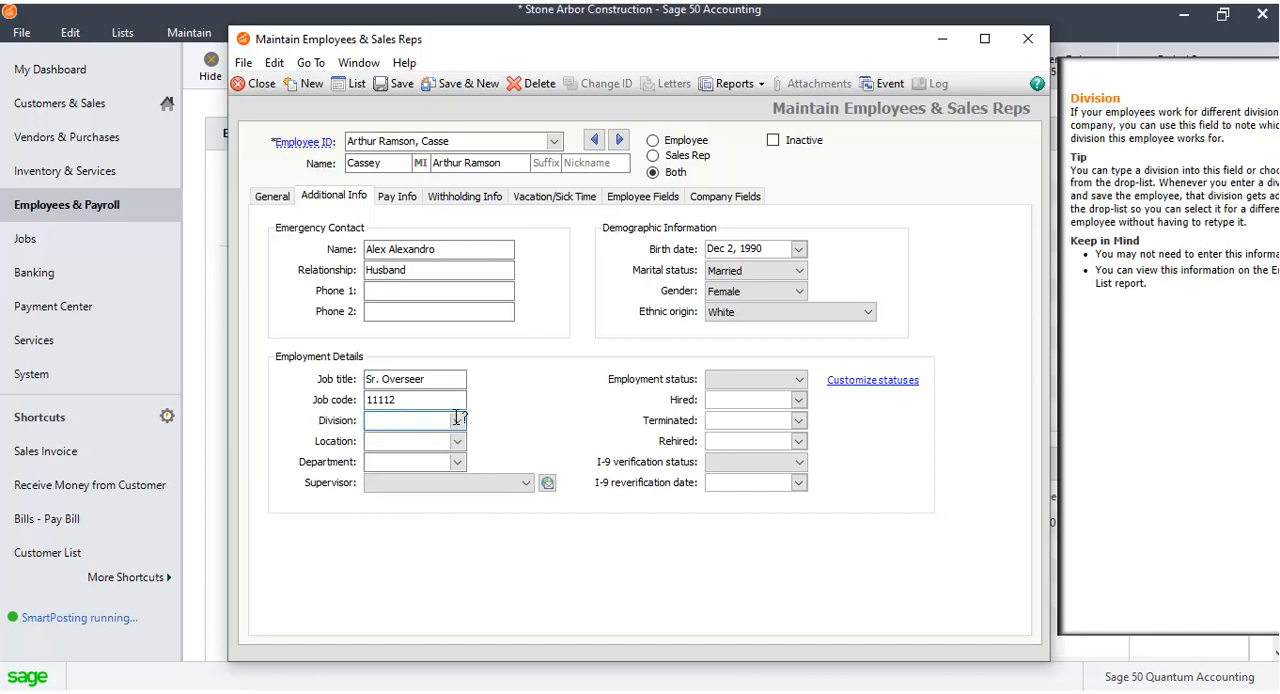
click(799, 379)
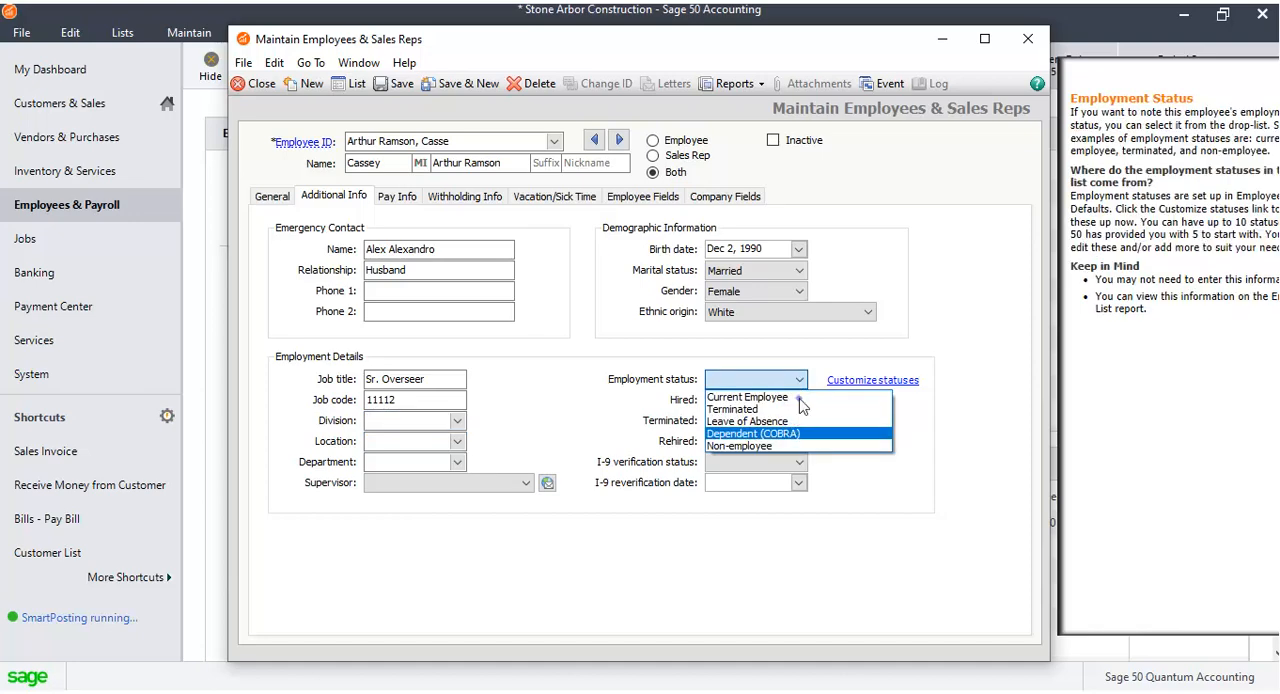
click(790, 397)
click(448, 420)
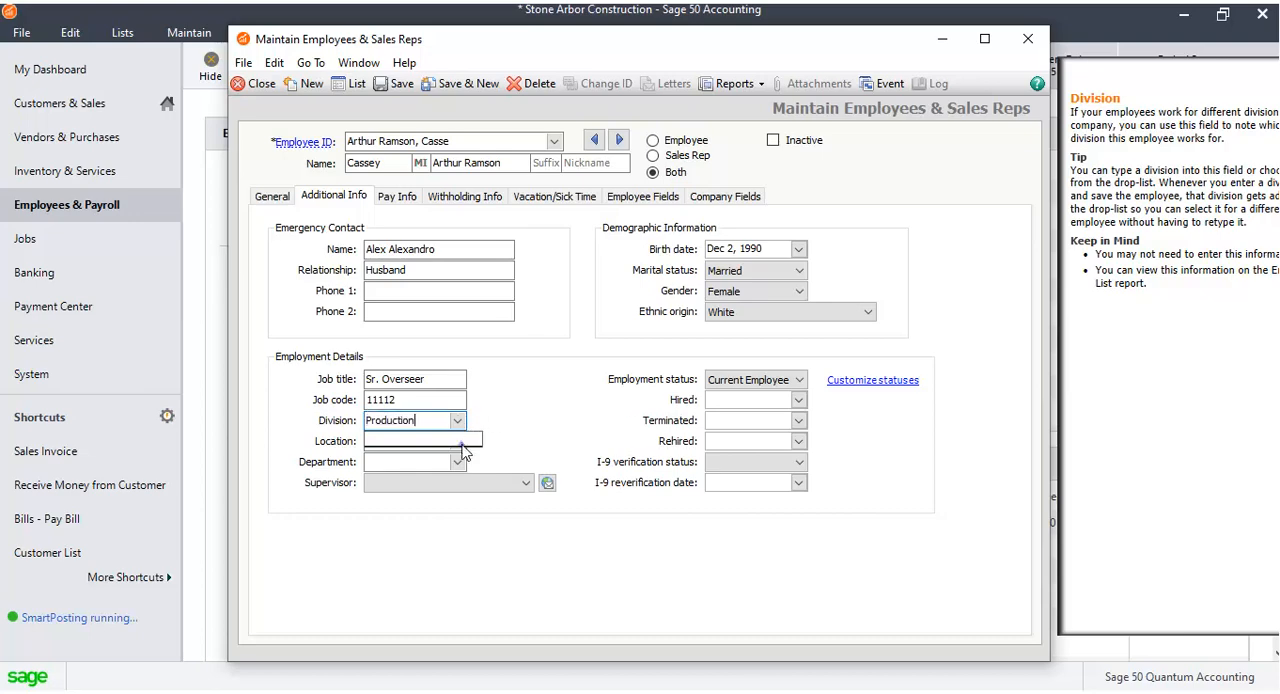
key(Tab)
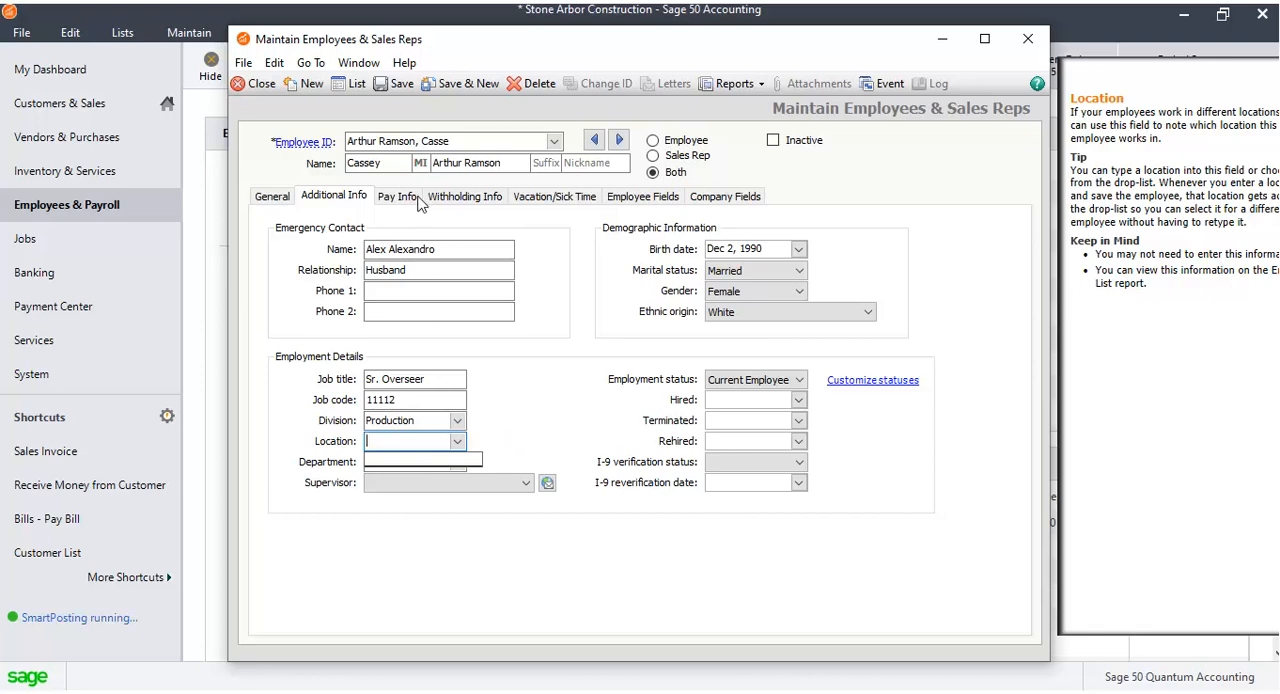
Set the hire date to Mar 1, 2020 and the I-9 verification status to Yes.
click(798, 399)
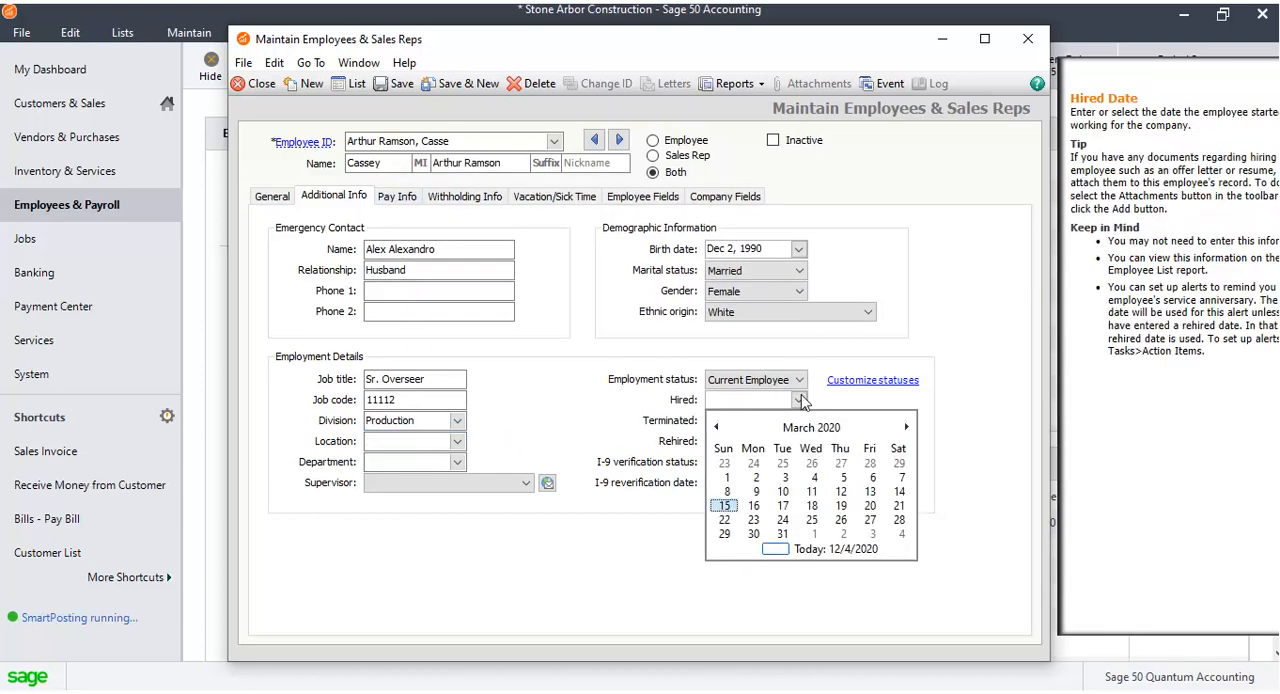
click(727, 477)
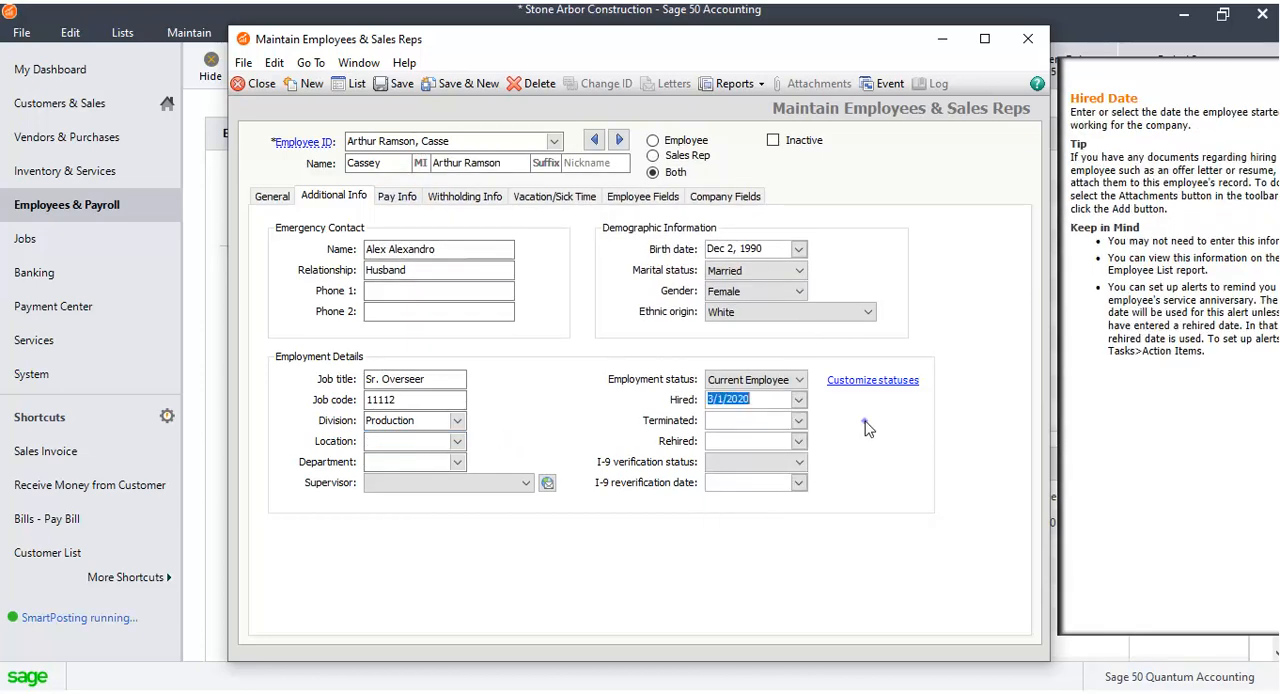
click(799, 463)
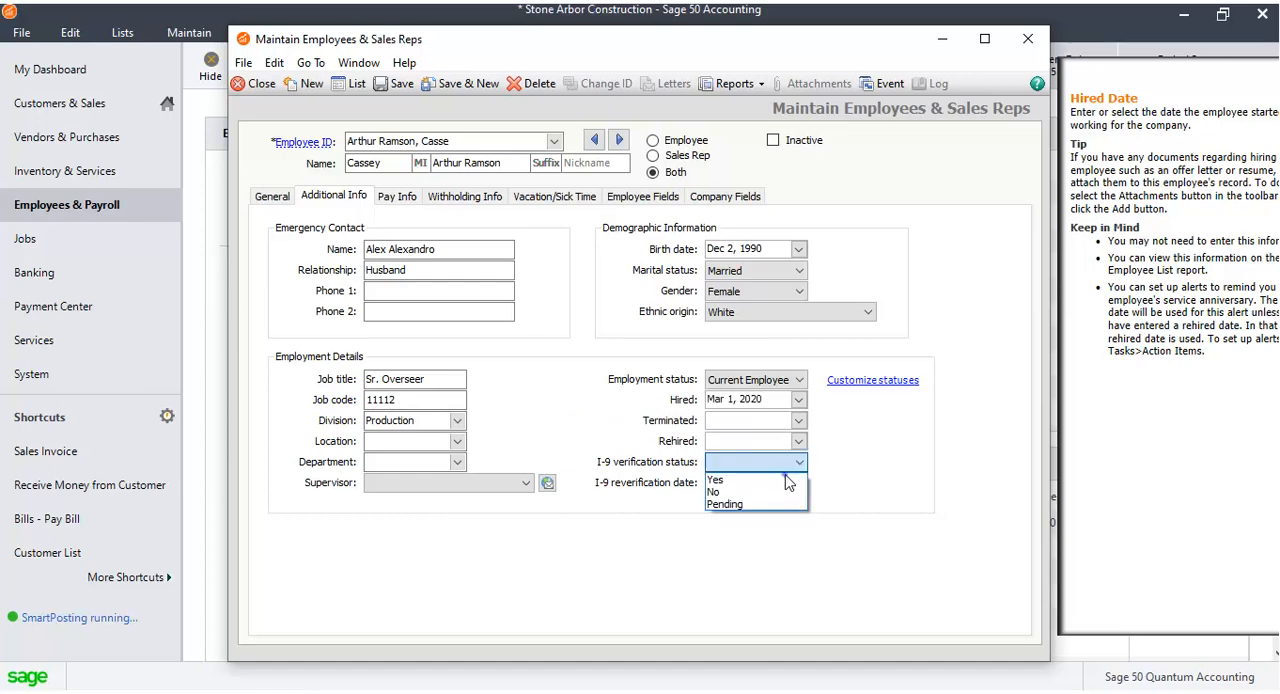
click(787, 481)
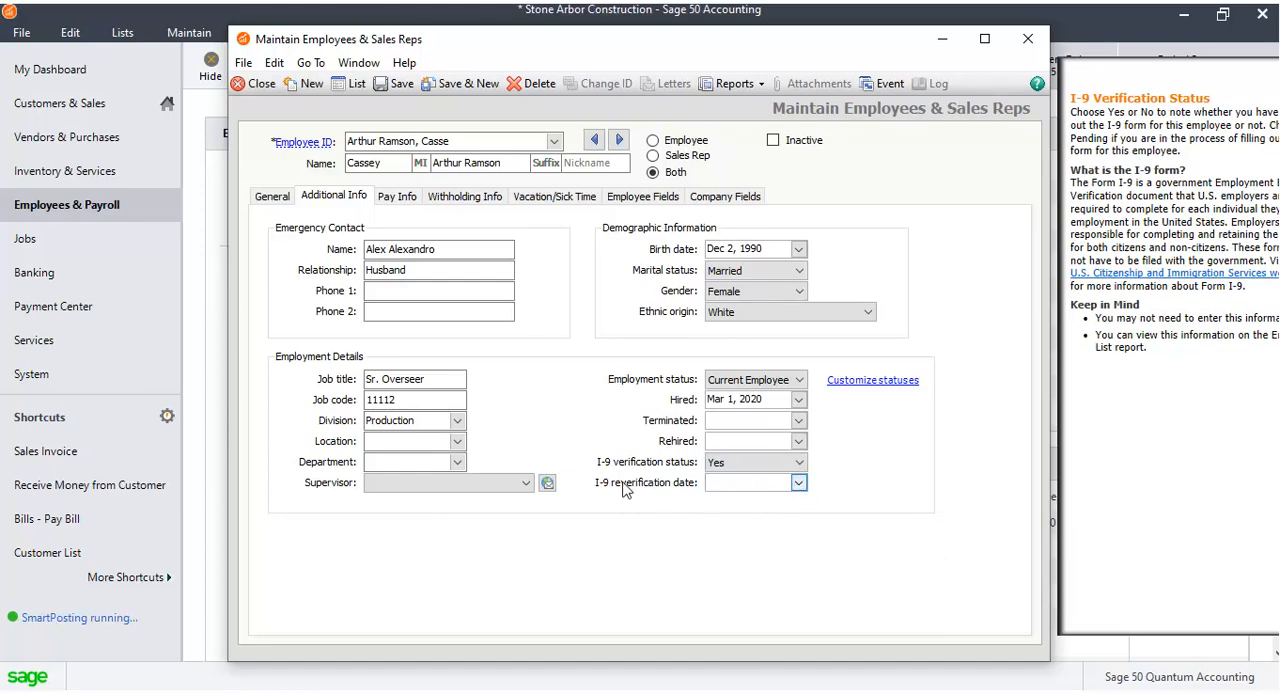
Choose the employee's supervisor and set the department to MGMT.
click(526, 483)
click(462, 458)
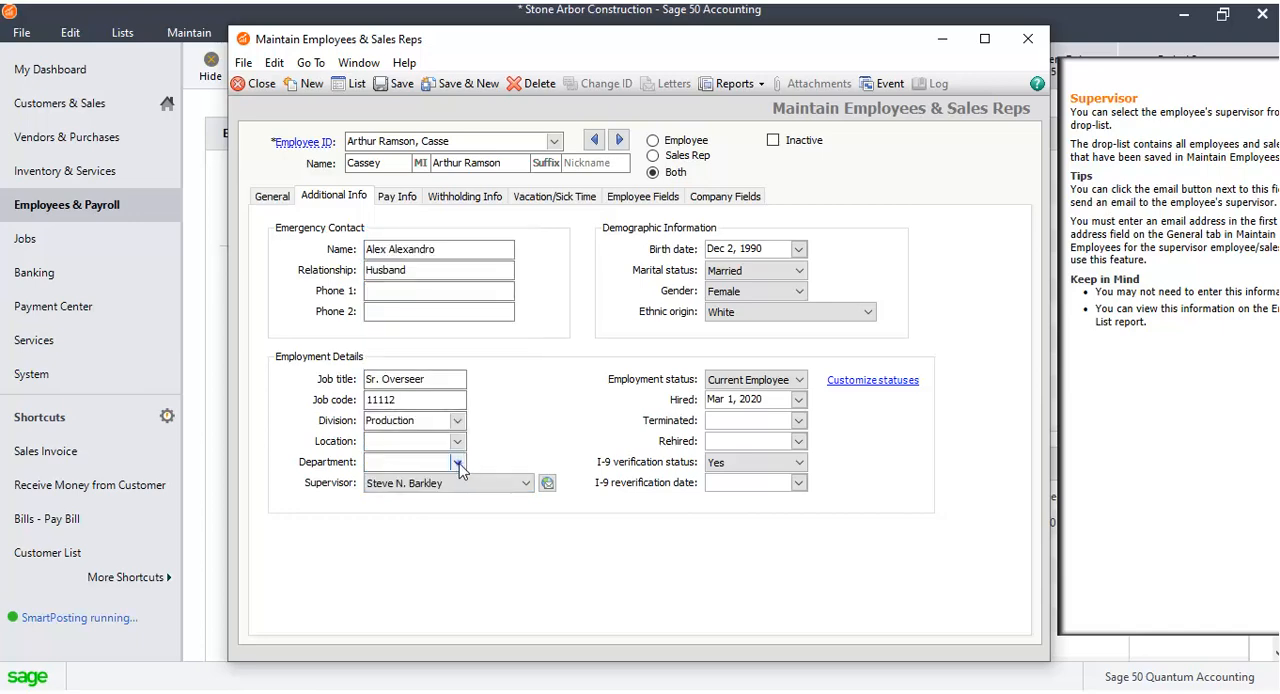
click(458, 463)
click(476, 518)
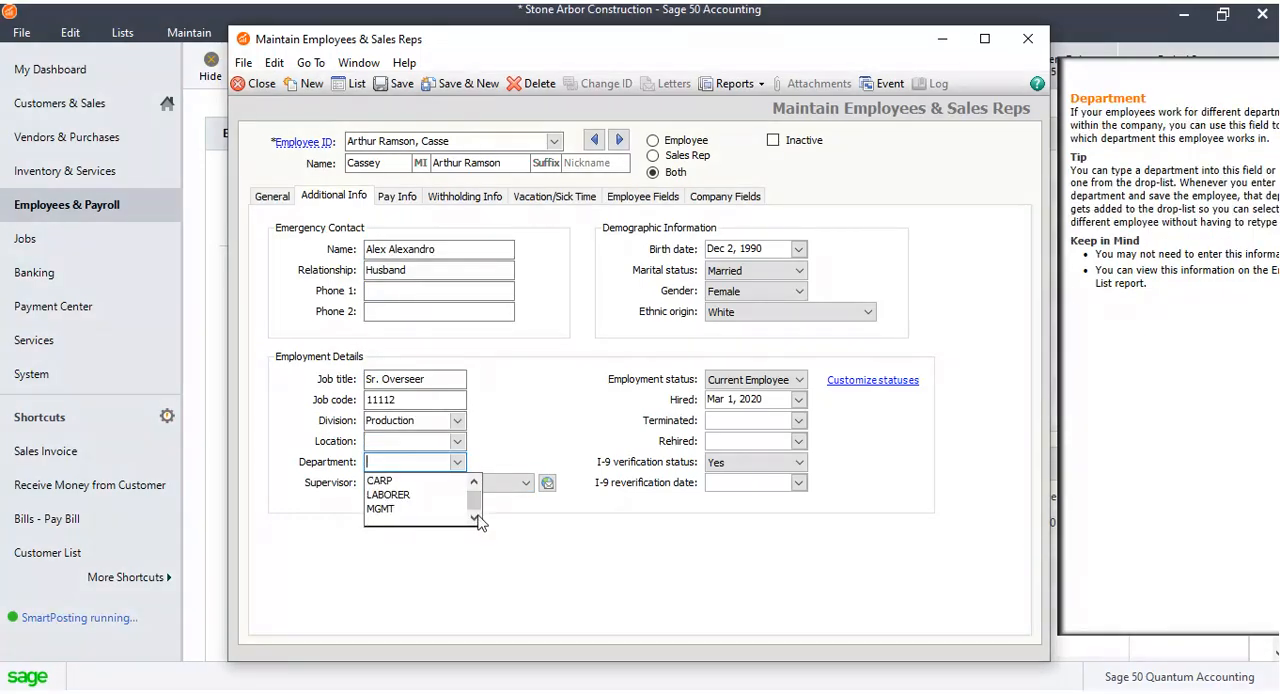
click(400, 508)
click(460, 441)
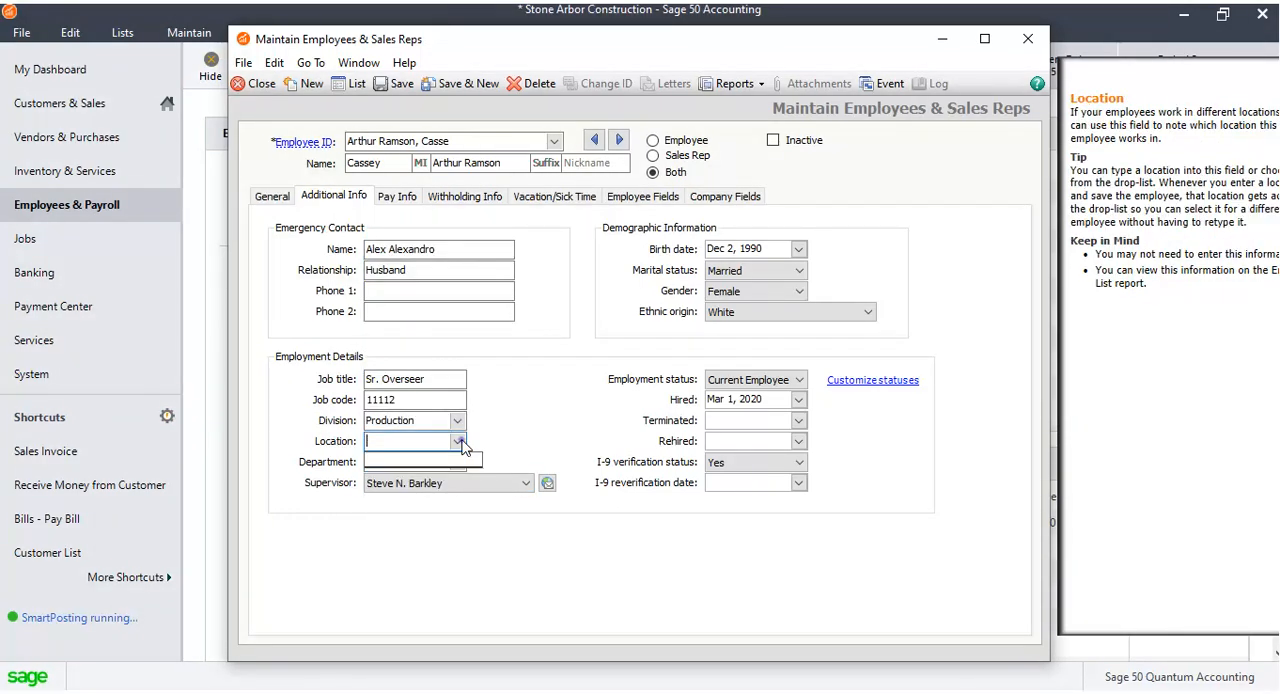
click(460, 441)
On the Pay Info tab, set the pay frequency to Bi-weekly and the rate used to bill customers to 60.00.
click(400, 196)
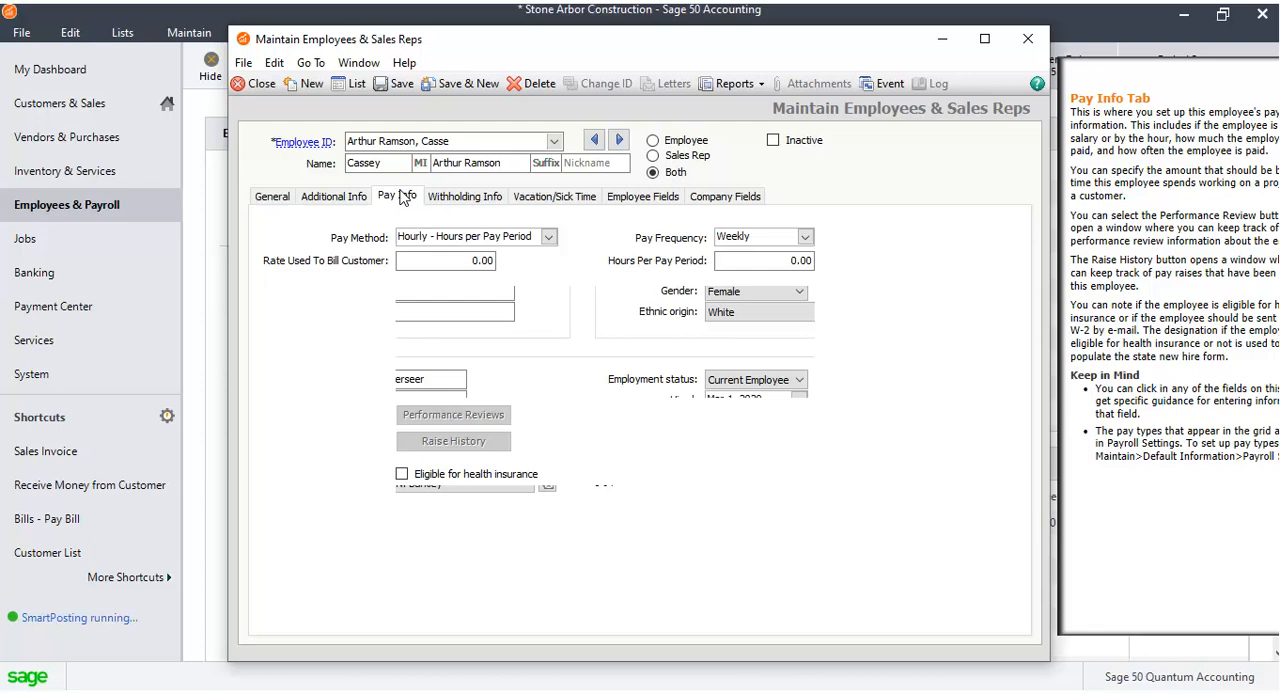
click(806, 240)
click(760, 262)
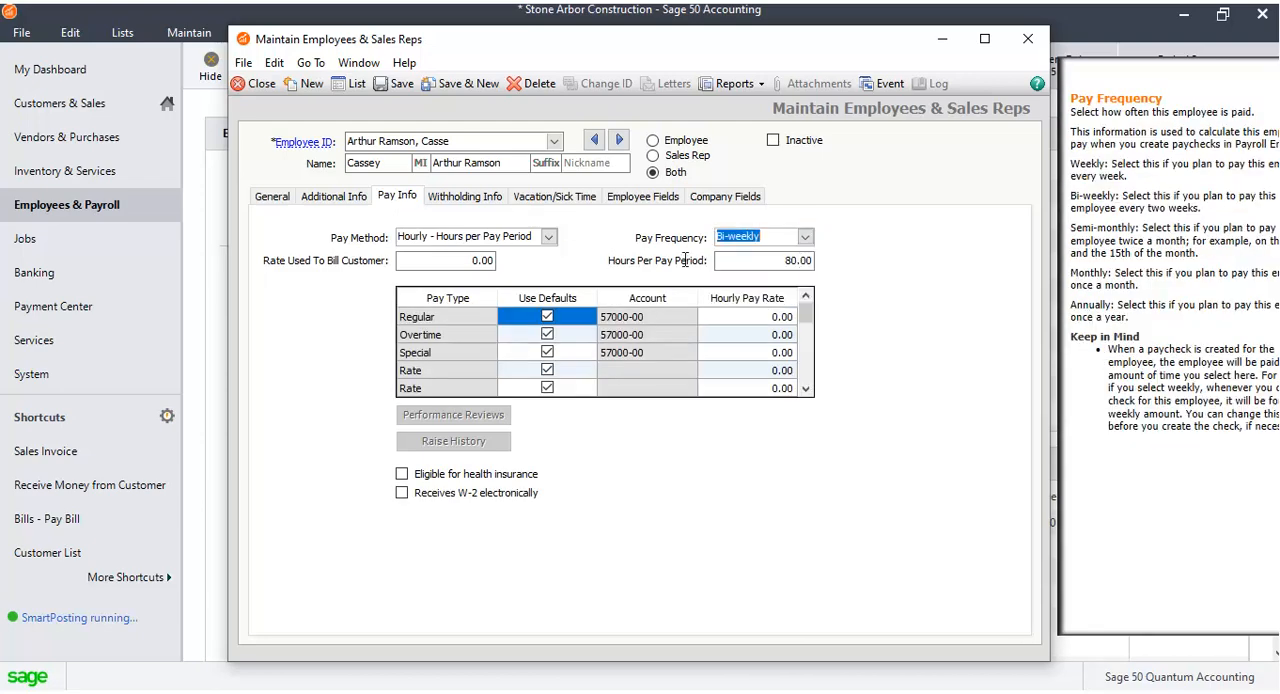
click(477, 260)
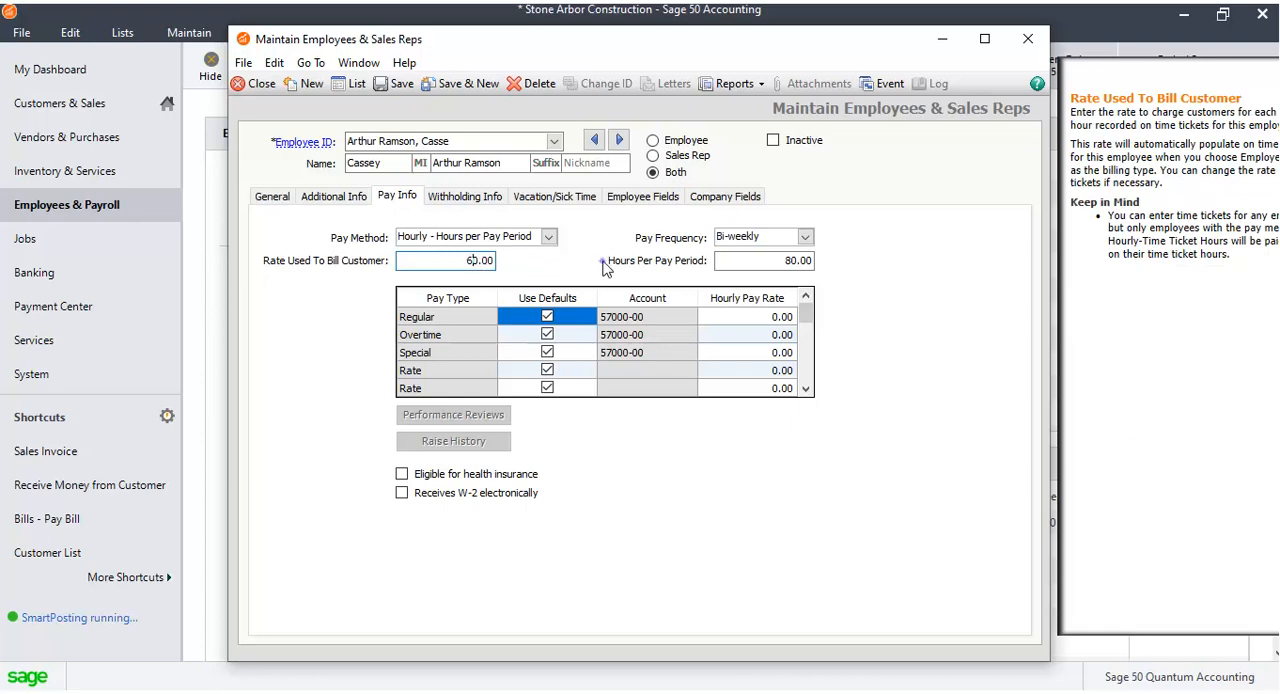
Enter hourly pay rates of 36.00 for Regular, 22.00 for Overtime and 10.00 for Special pay types.
click(583, 338)
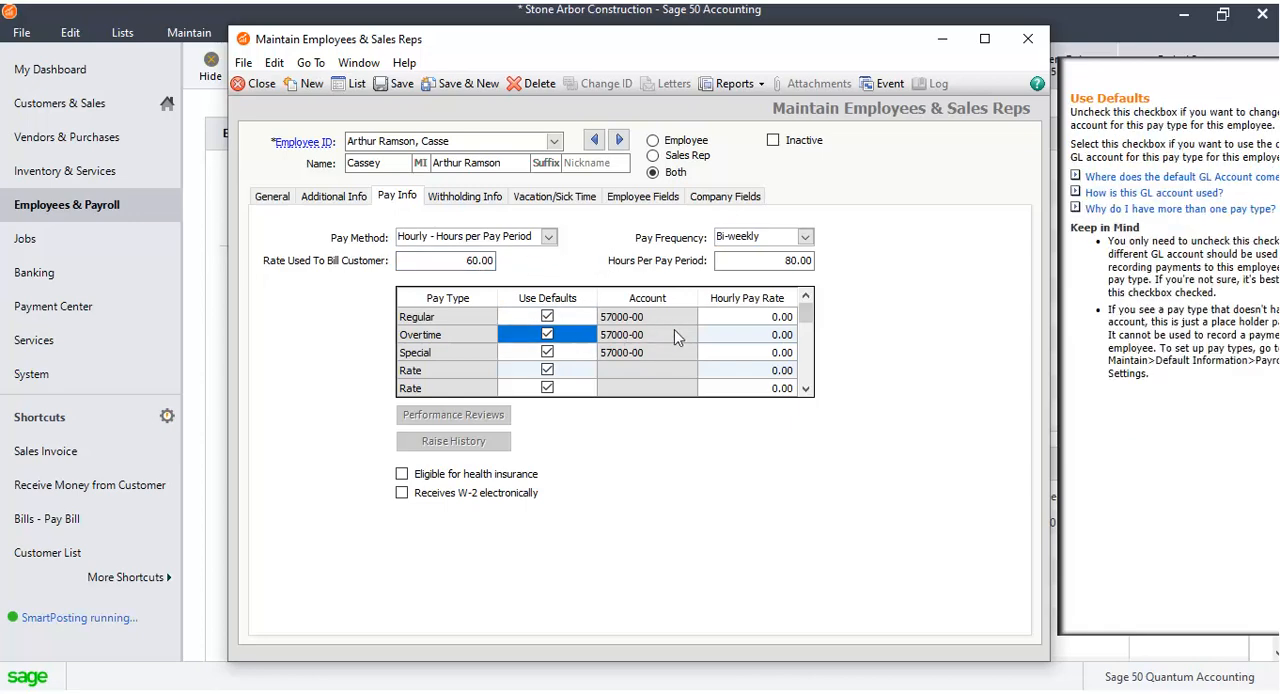
click(760, 318)
text(36)
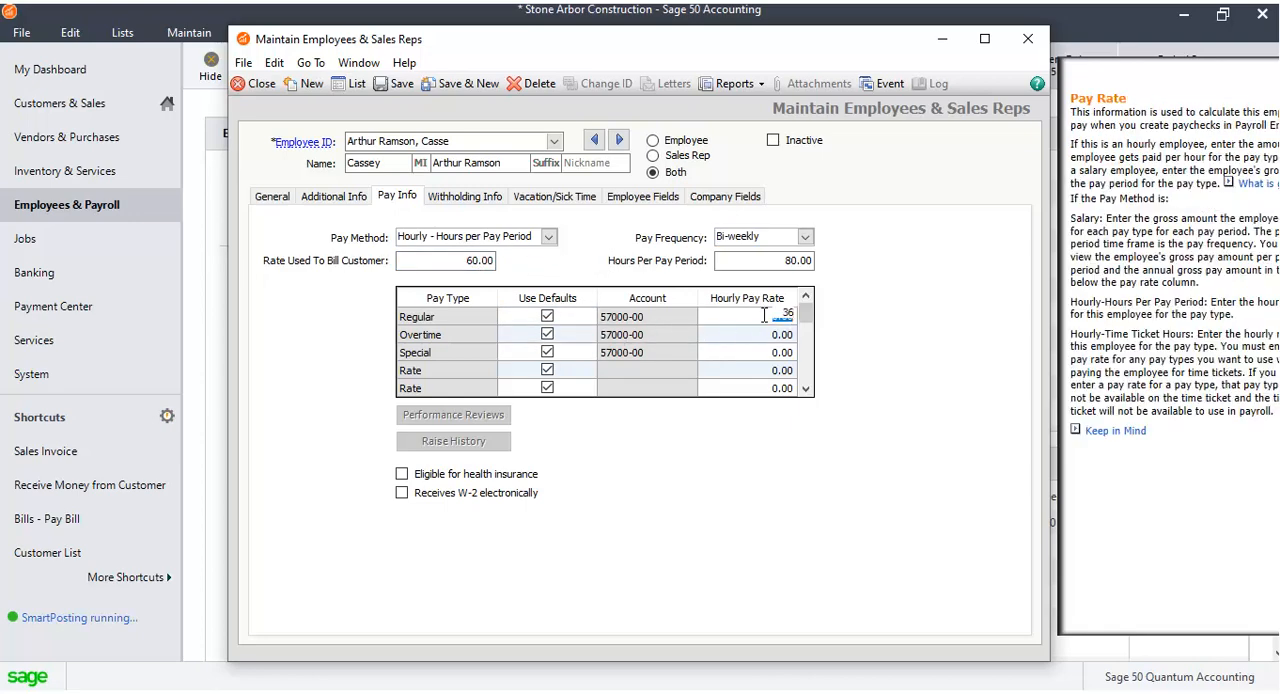
click(769, 336)
text(22)
click(766, 351)
text(10)
click(777, 370)
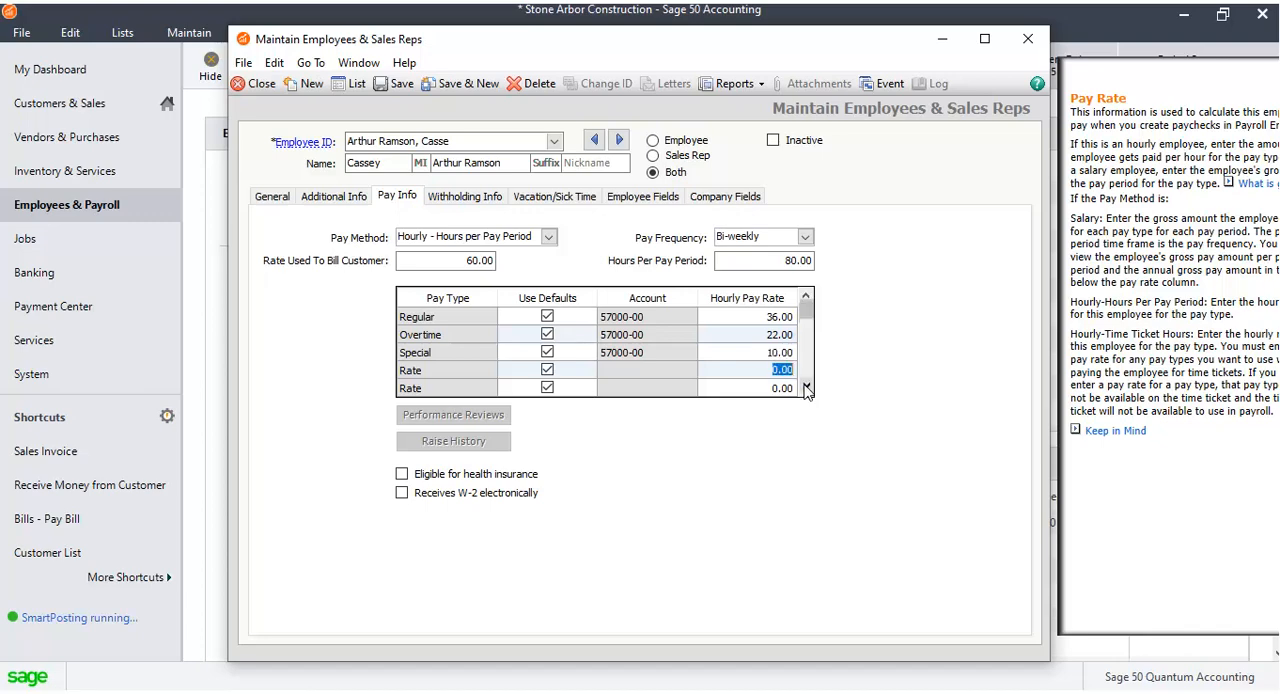
click(806, 389)
click(806, 389)
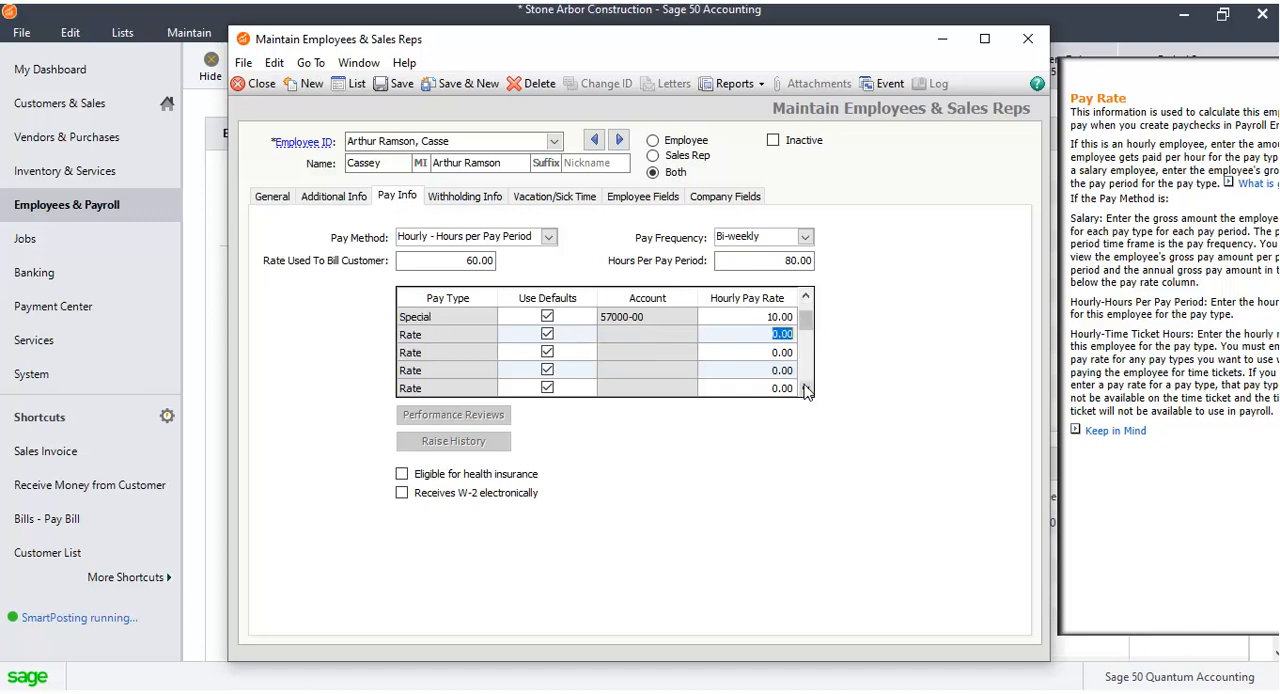
click(806, 389)
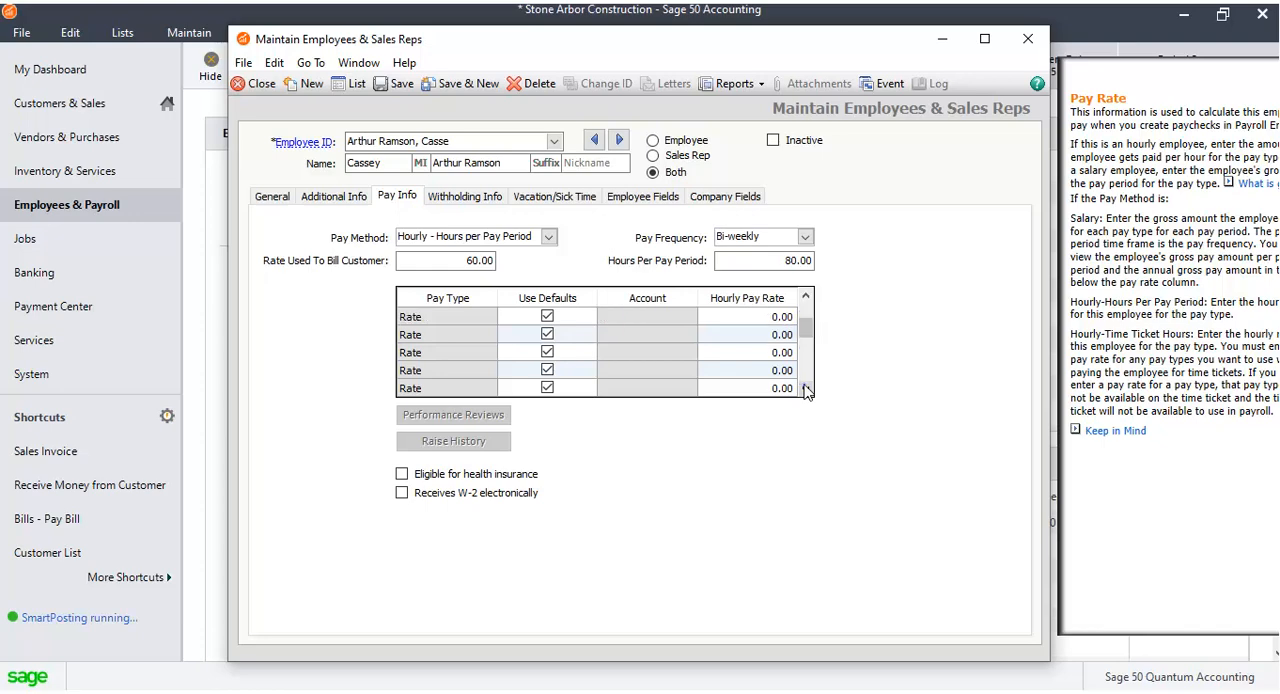
click(805, 387)
drag(806, 332, 806, 300)
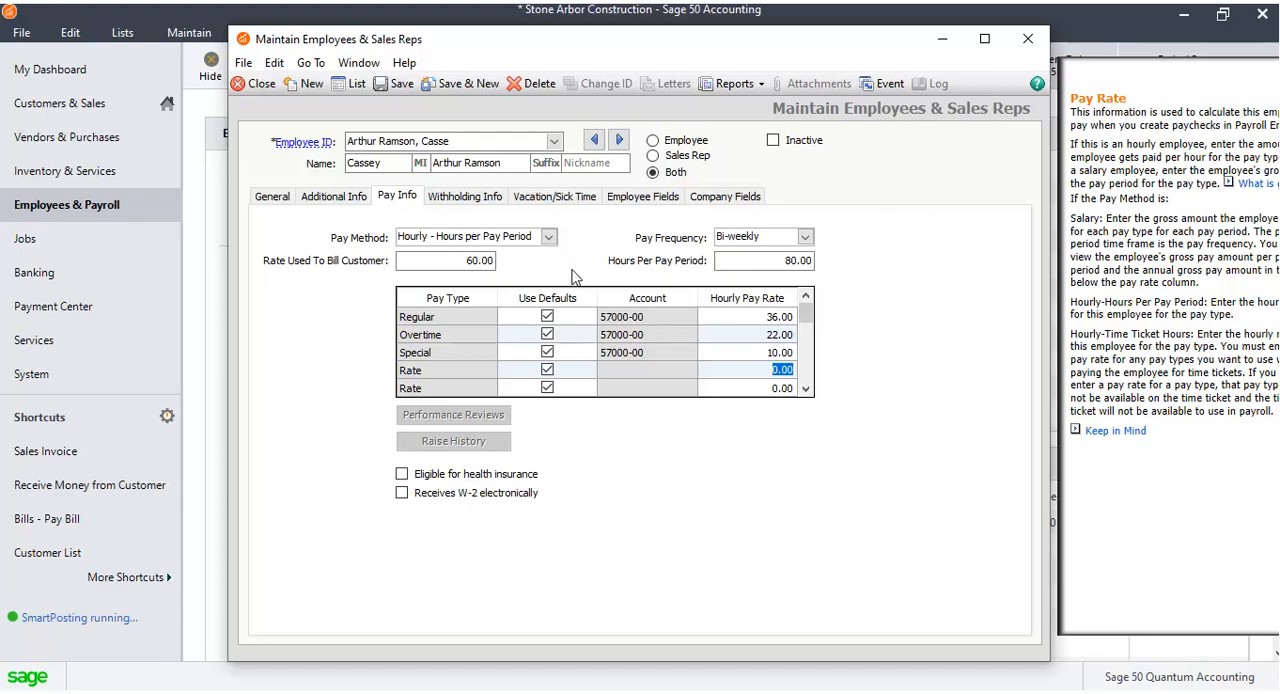
Review the federal, state and local withholding details on the Withholding Info tab.
click(487, 204)
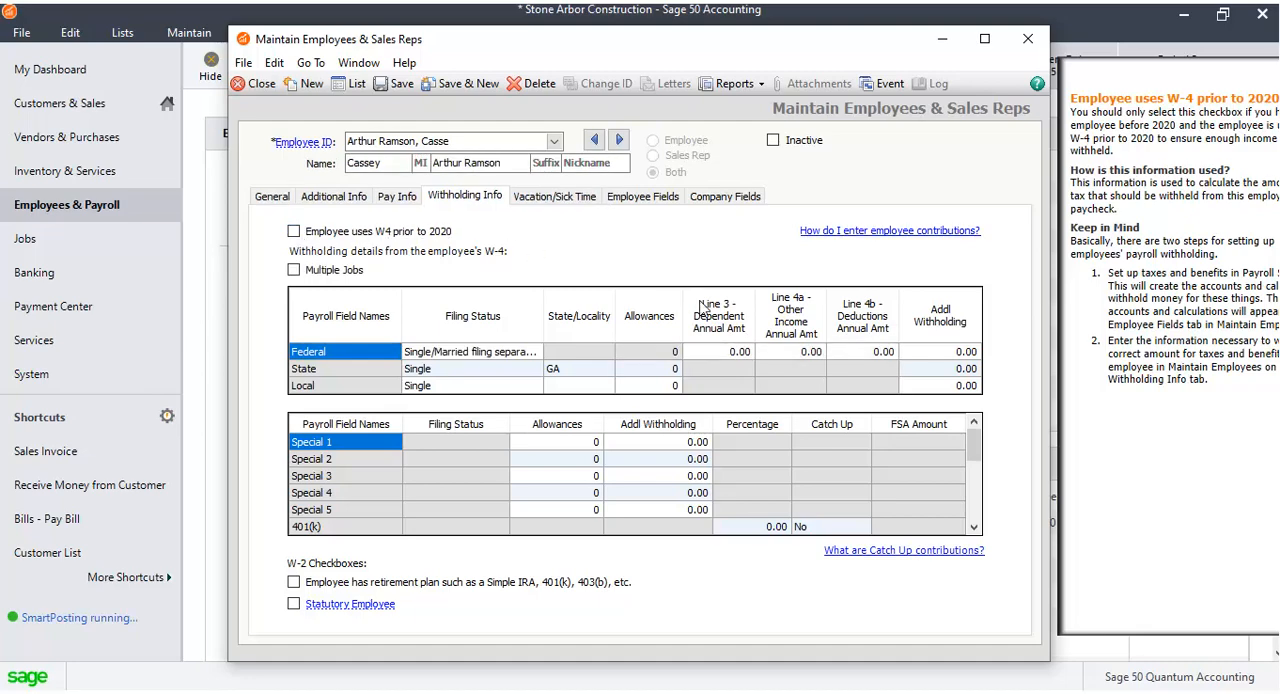
click(723, 352)
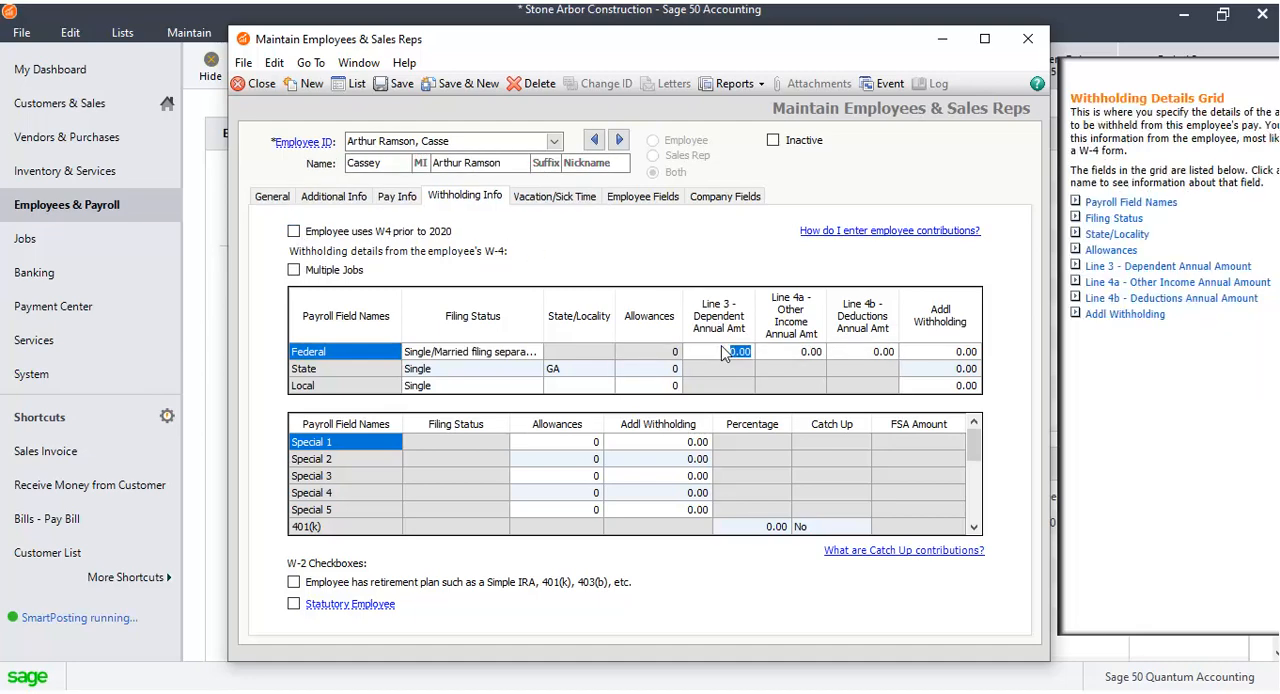
click(808, 352)
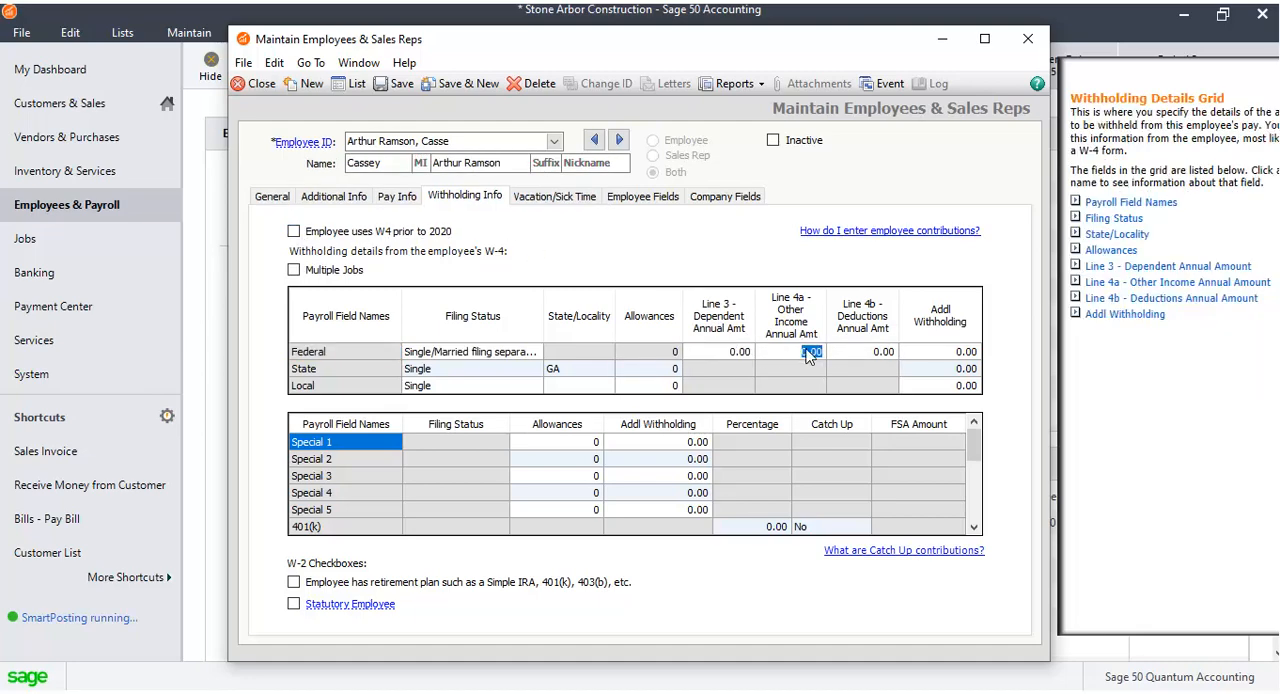
click(880, 352)
click(948, 352)
Review the Vacation/Sick Time, Employee Fields and Company Fields tabs for this employee.
click(567, 197)
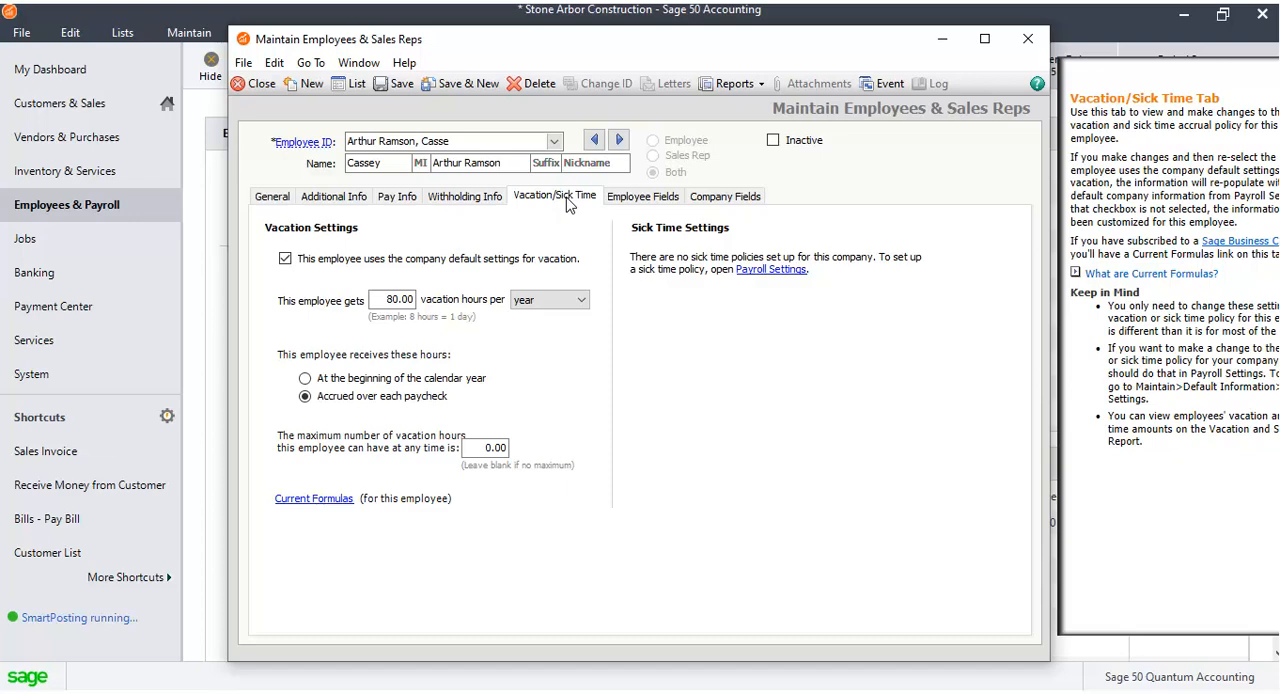
click(640, 197)
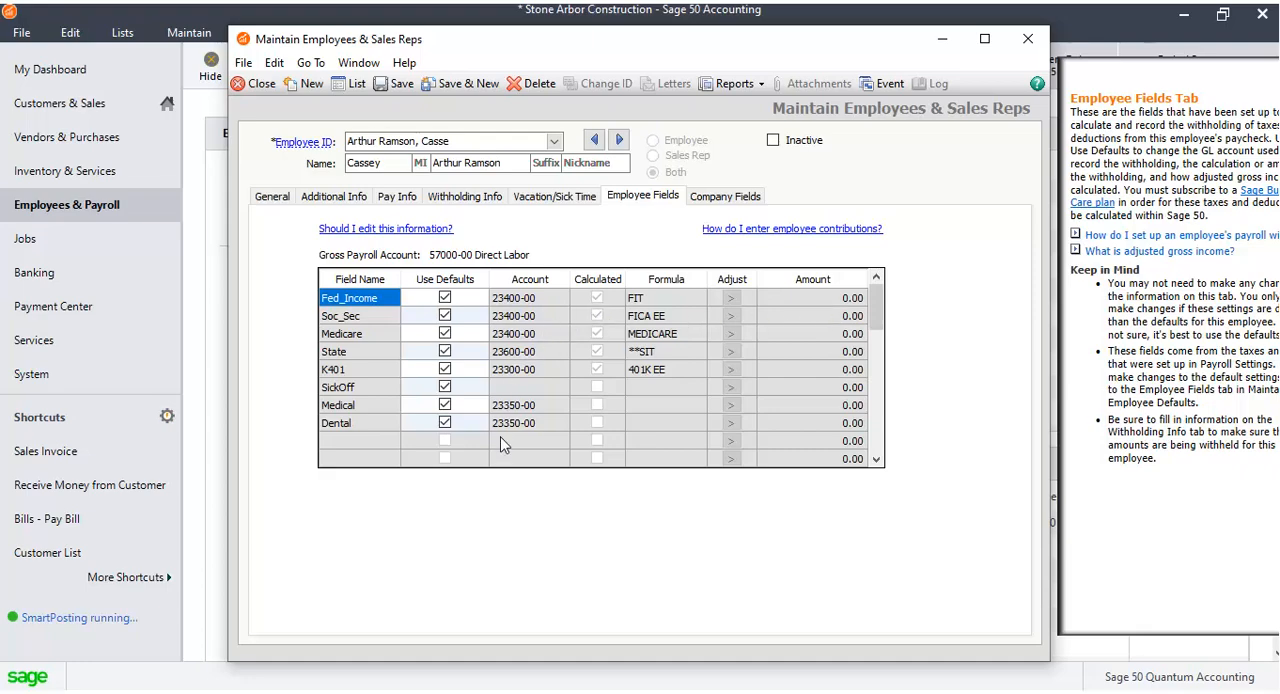
click(738, 198)
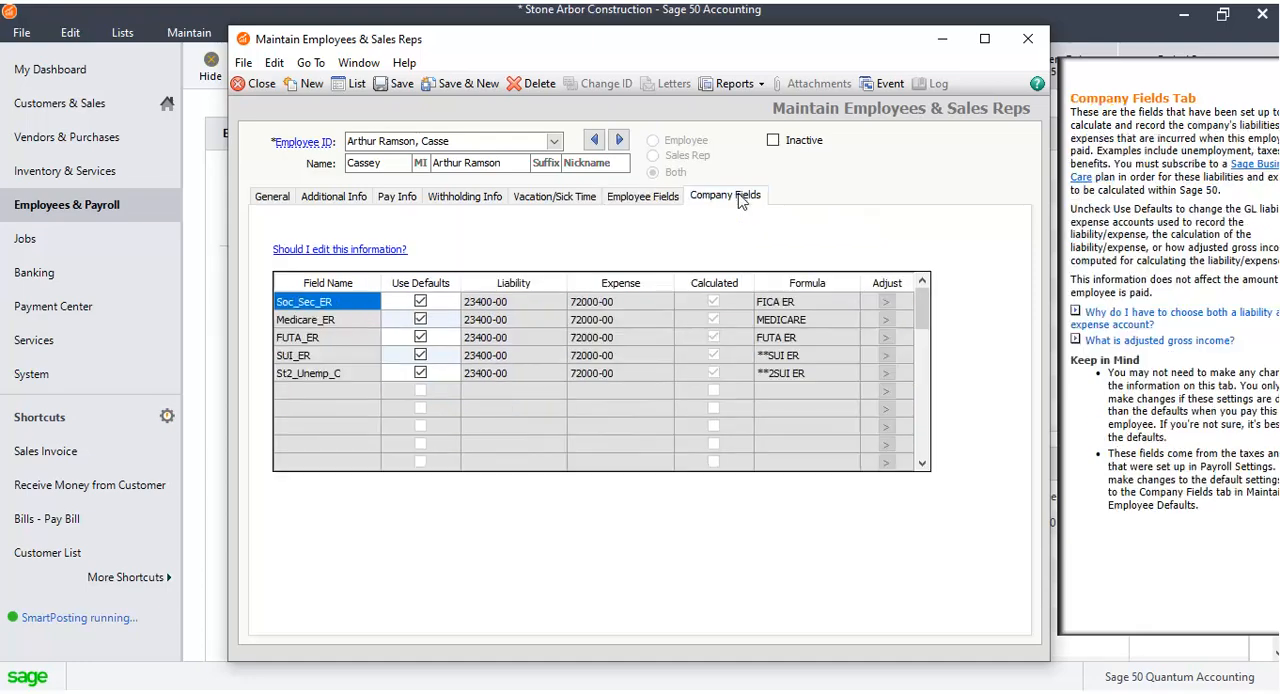
click(659, 199)
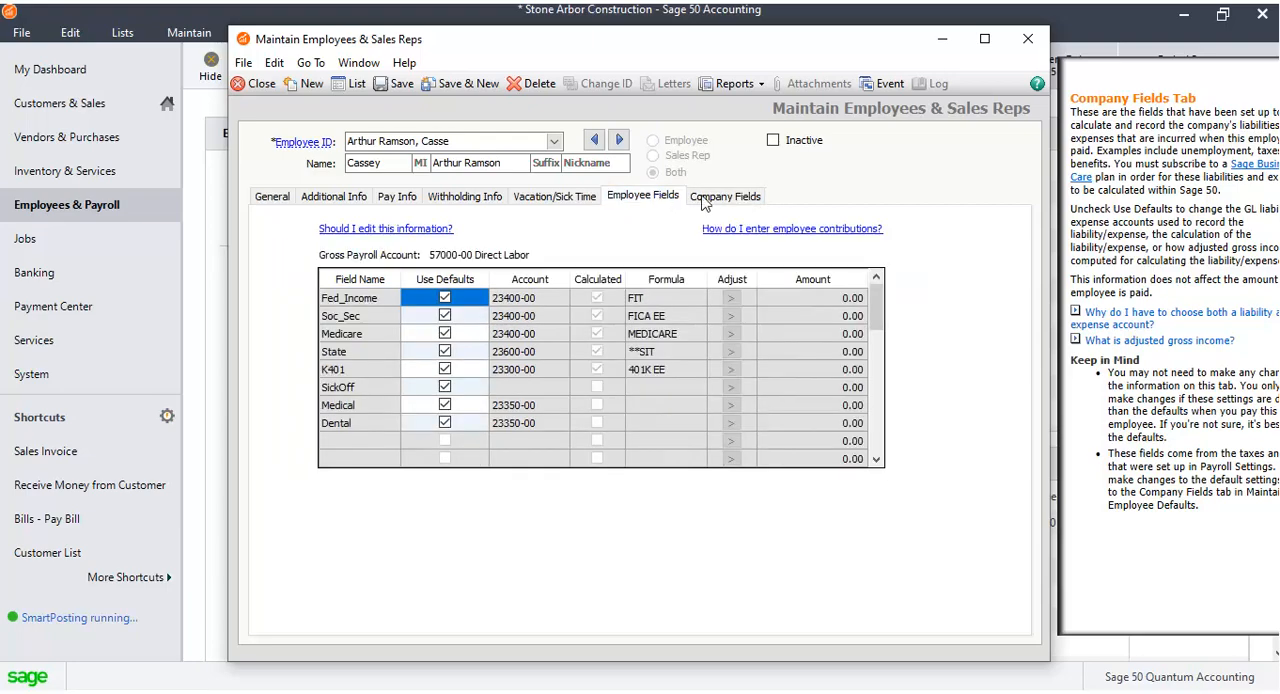
click(716, 196)
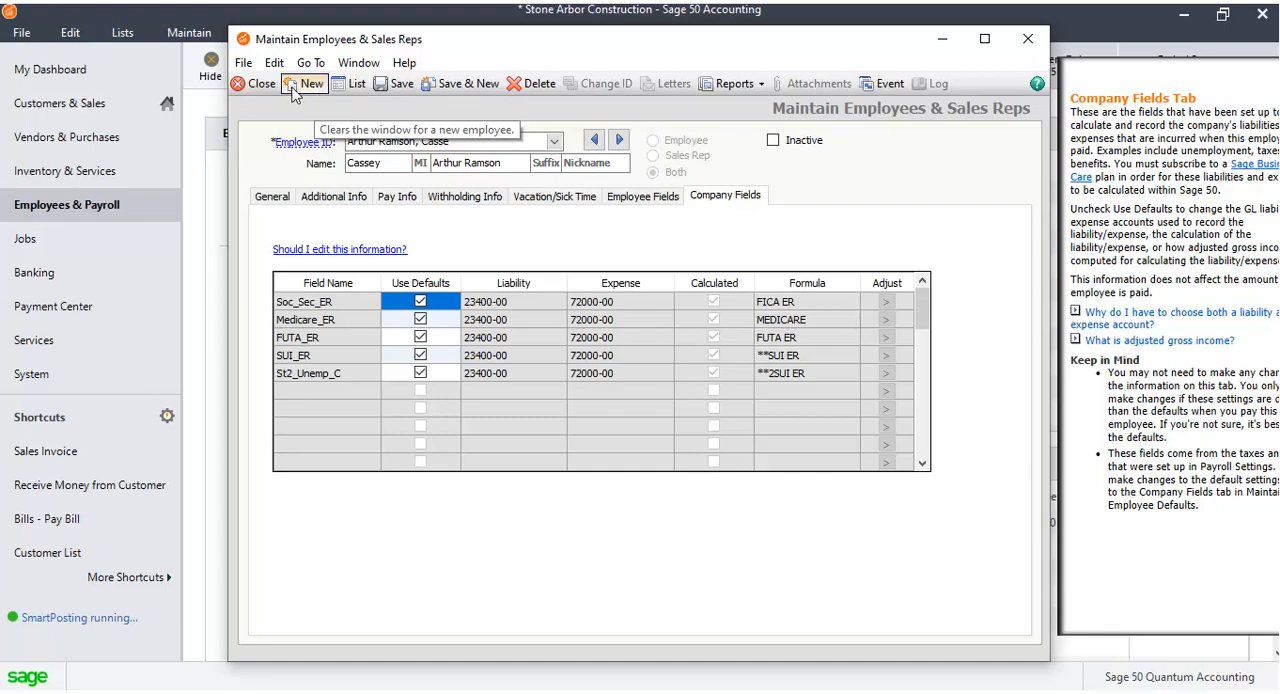
Save the new employee record and close the maintenance window.
click(402, 86)
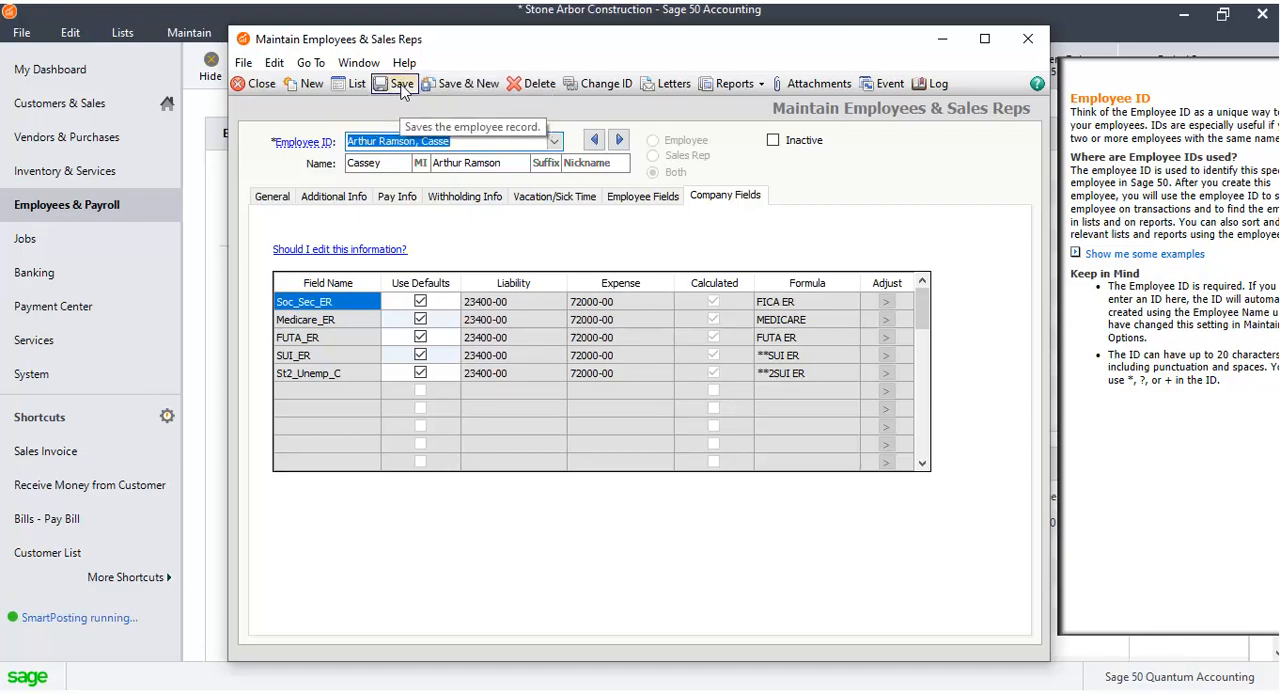
click(1040, 44)
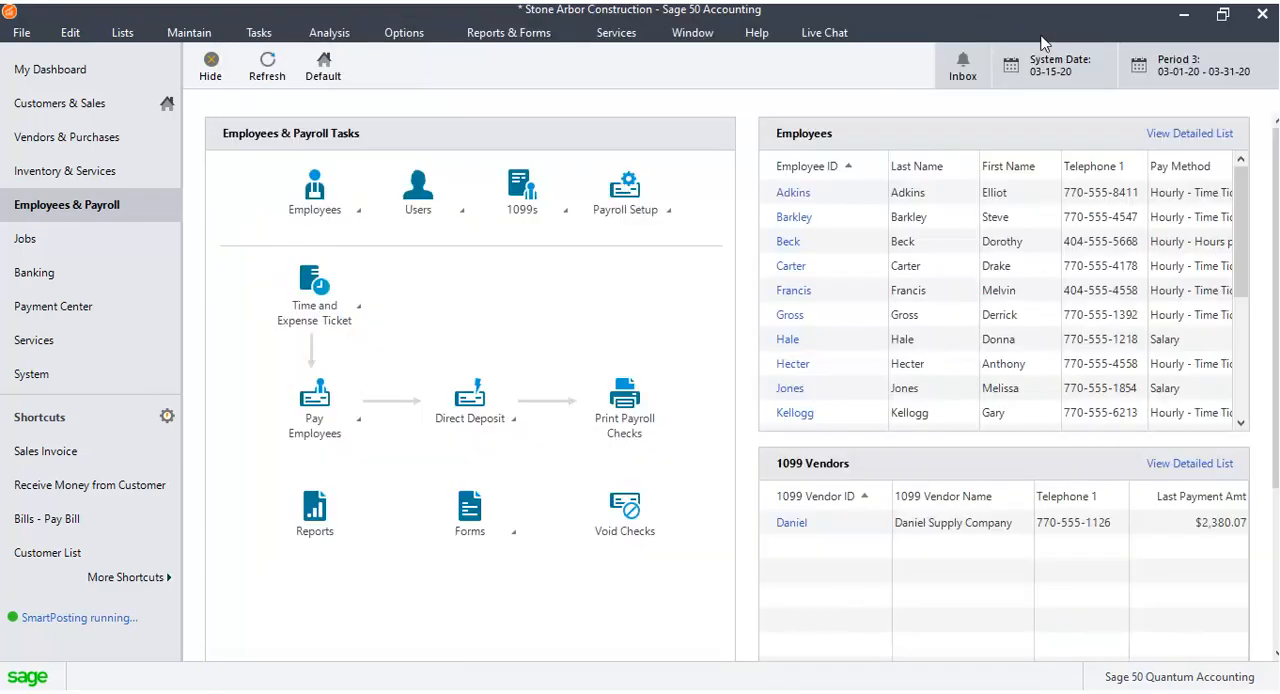
Open the employee list to check the newly saved employee, then close it.
click(360, 213)
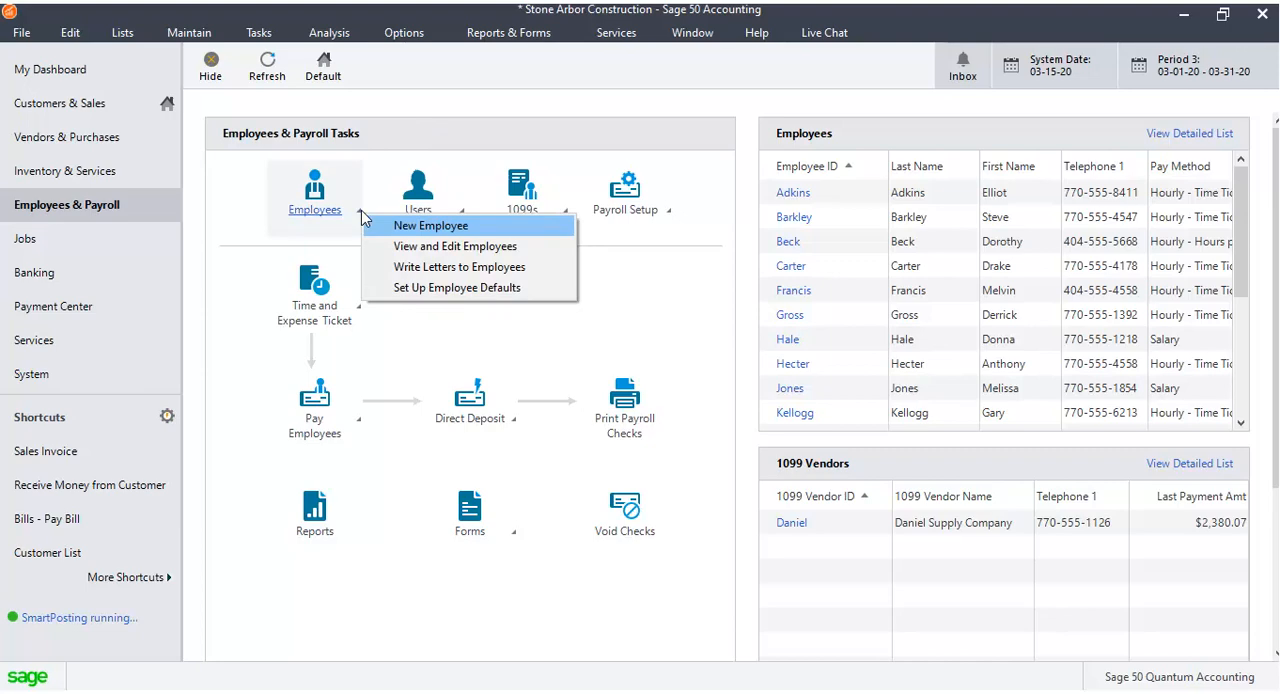
click(408, 246)
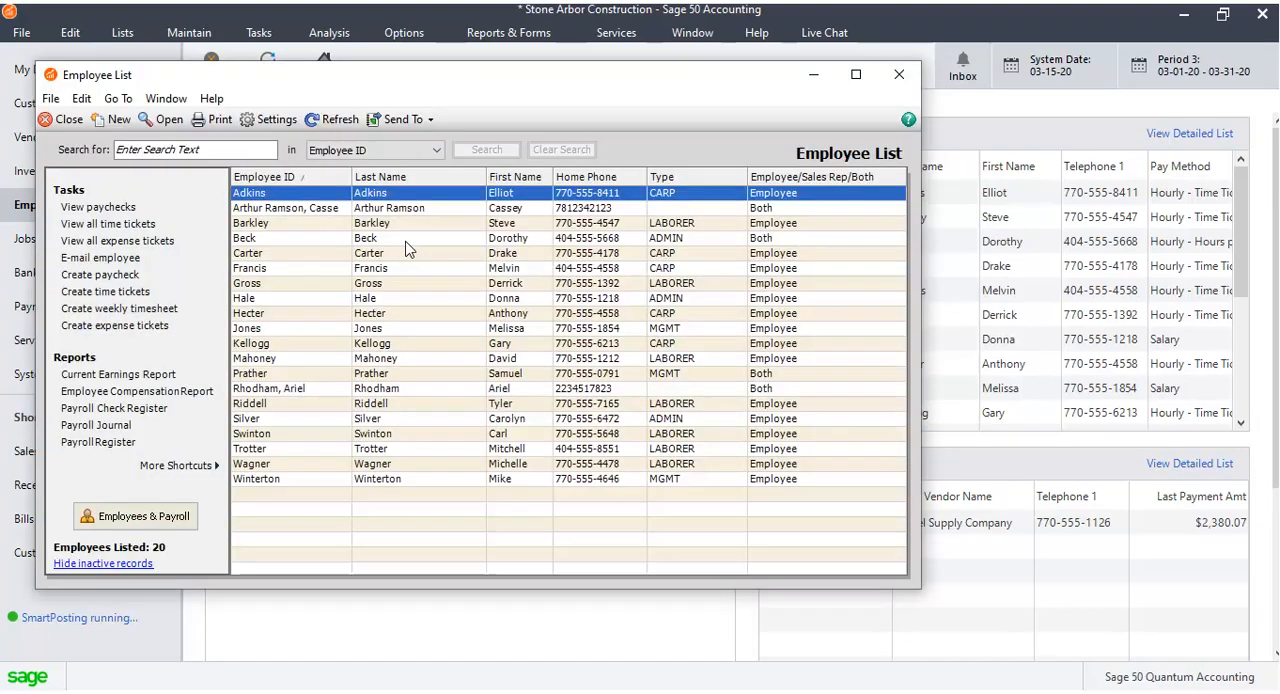
click(330, 208)
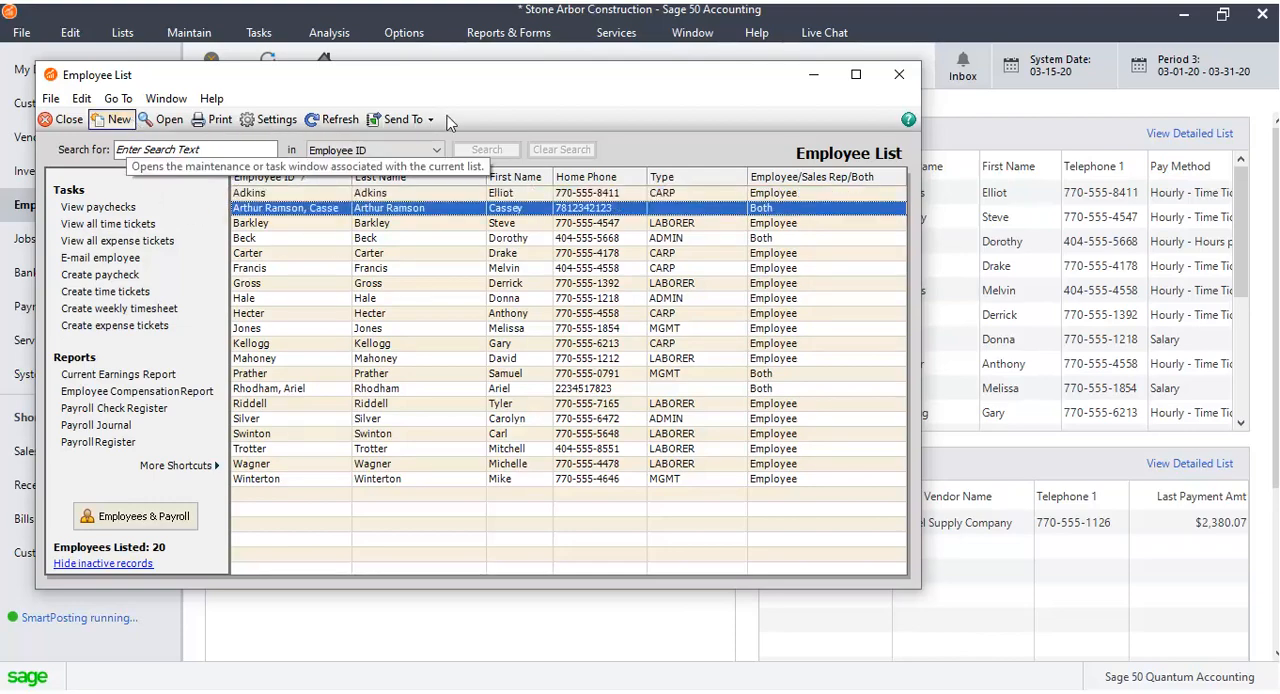
click(888, 75)
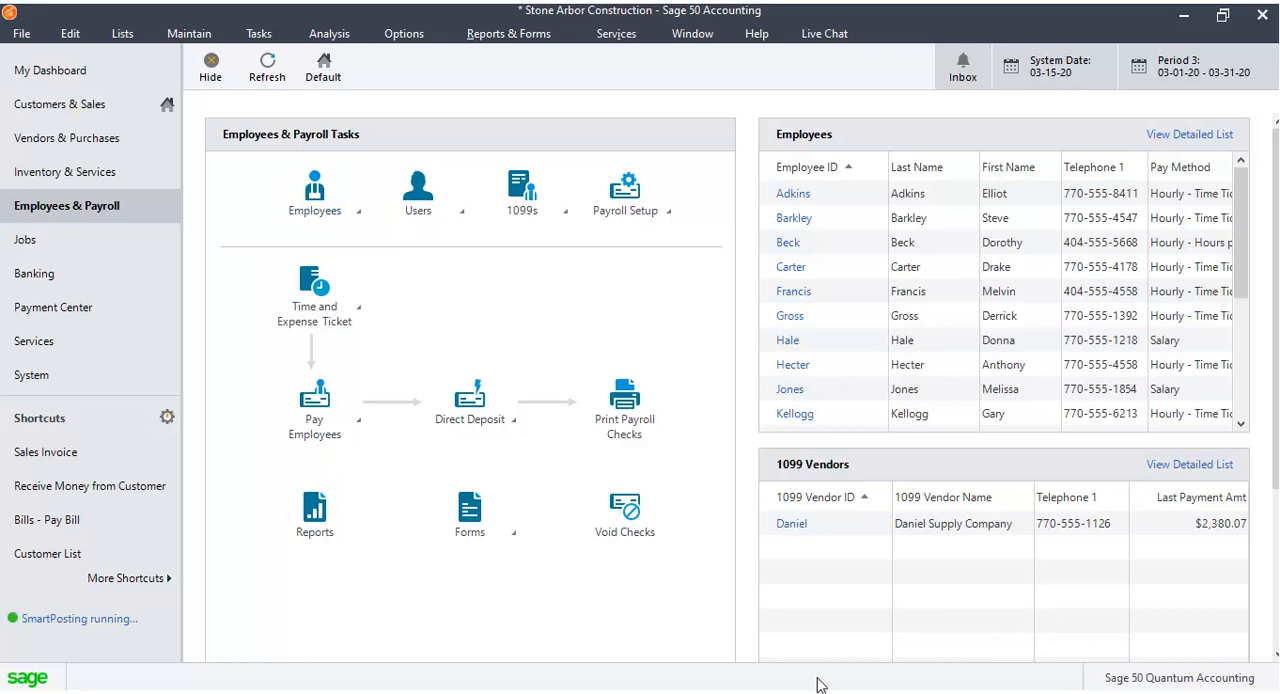
Open another existing employee's record from the employee list and change its type to Employee only.
click(360, 214)
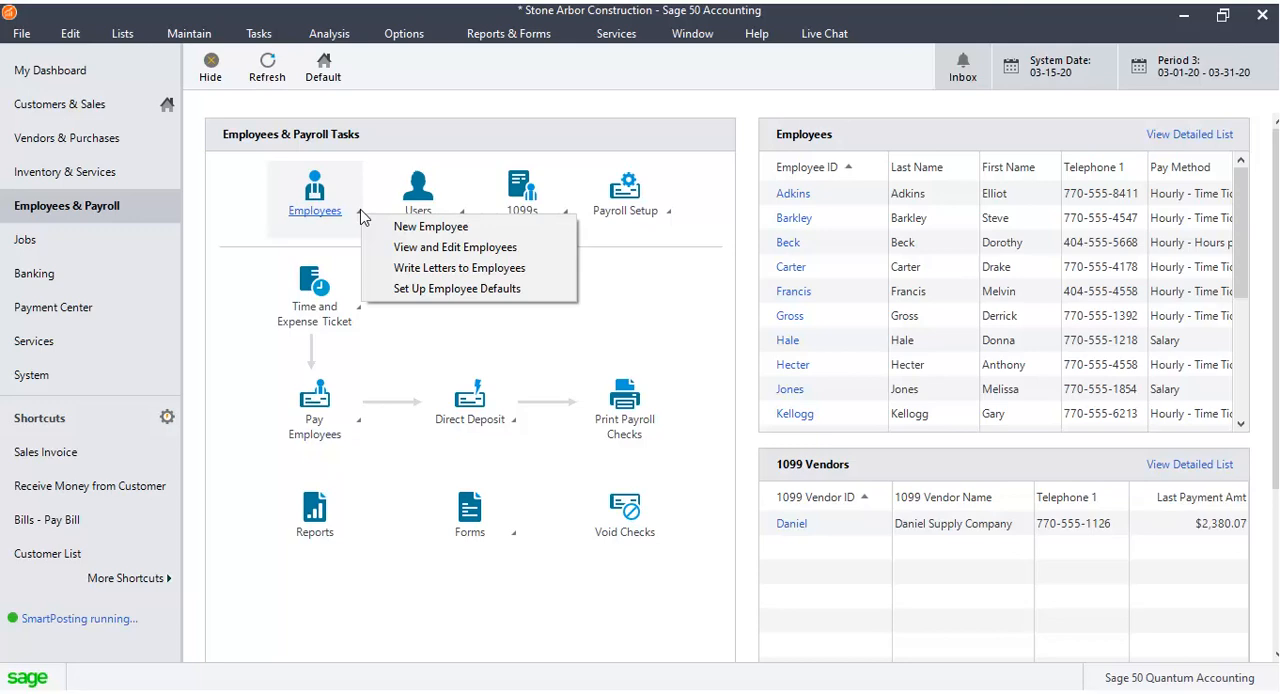
click(405, 248)
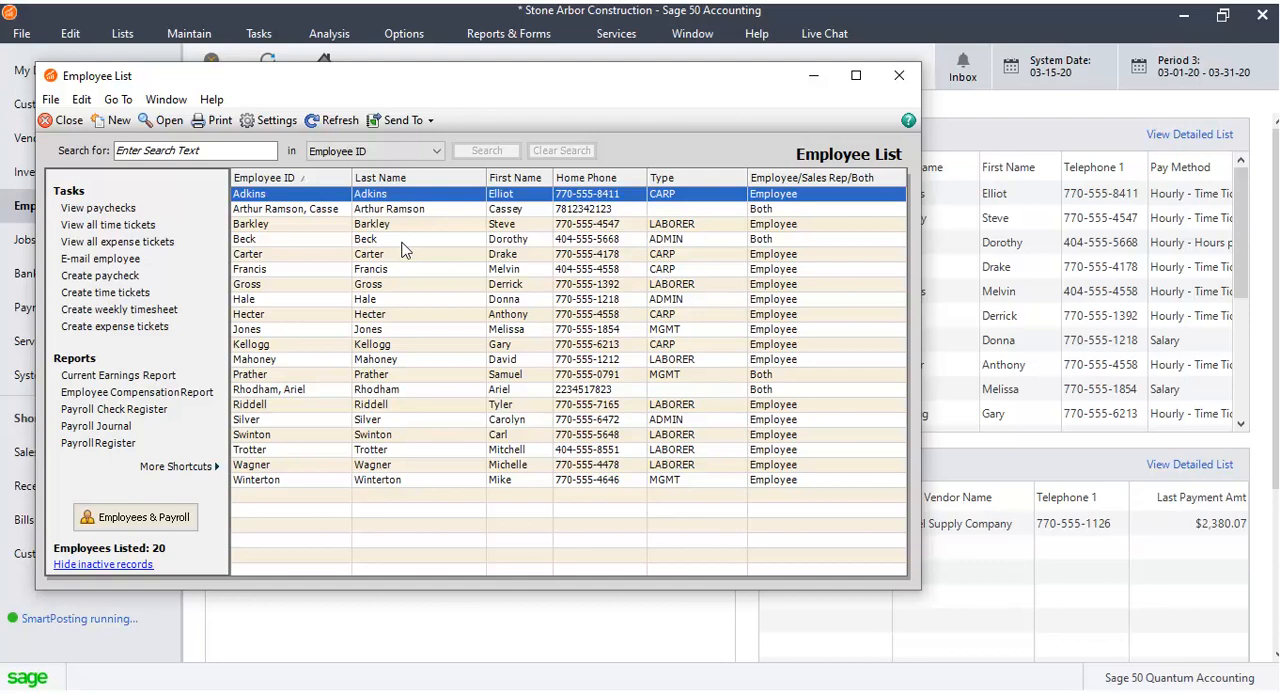
click(337, 391)
double_click(337, 392)
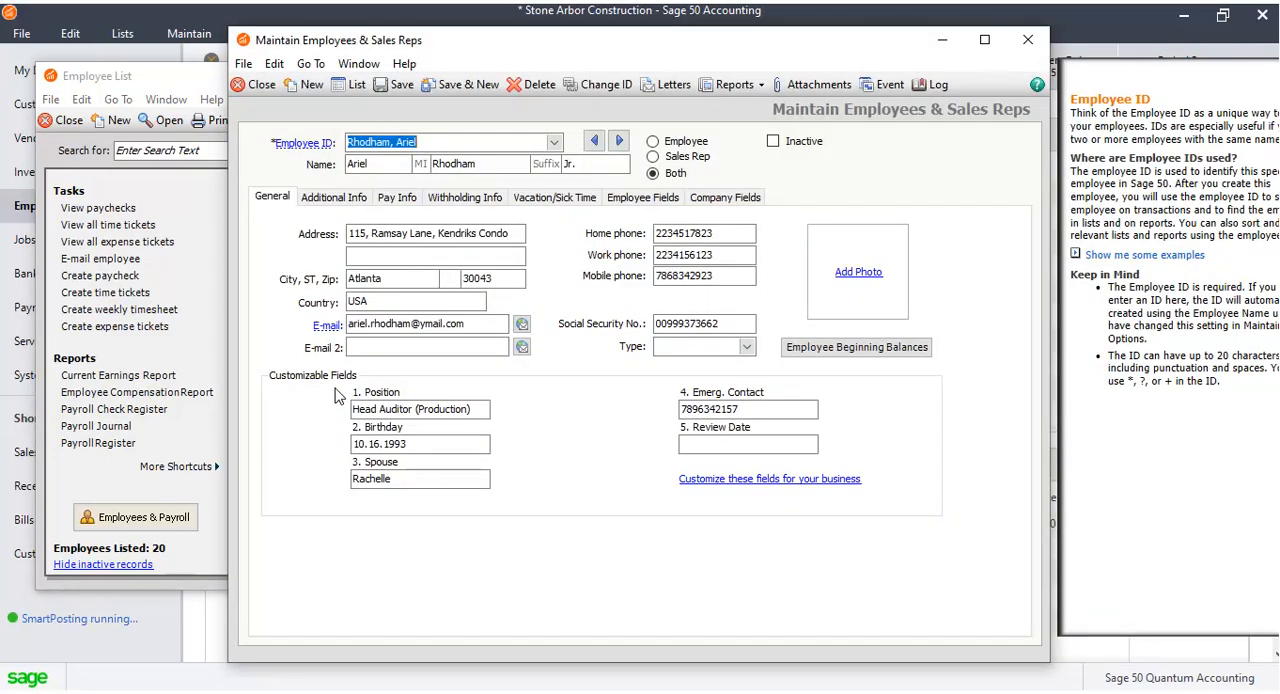
click(338, 199)
click(285, 199)
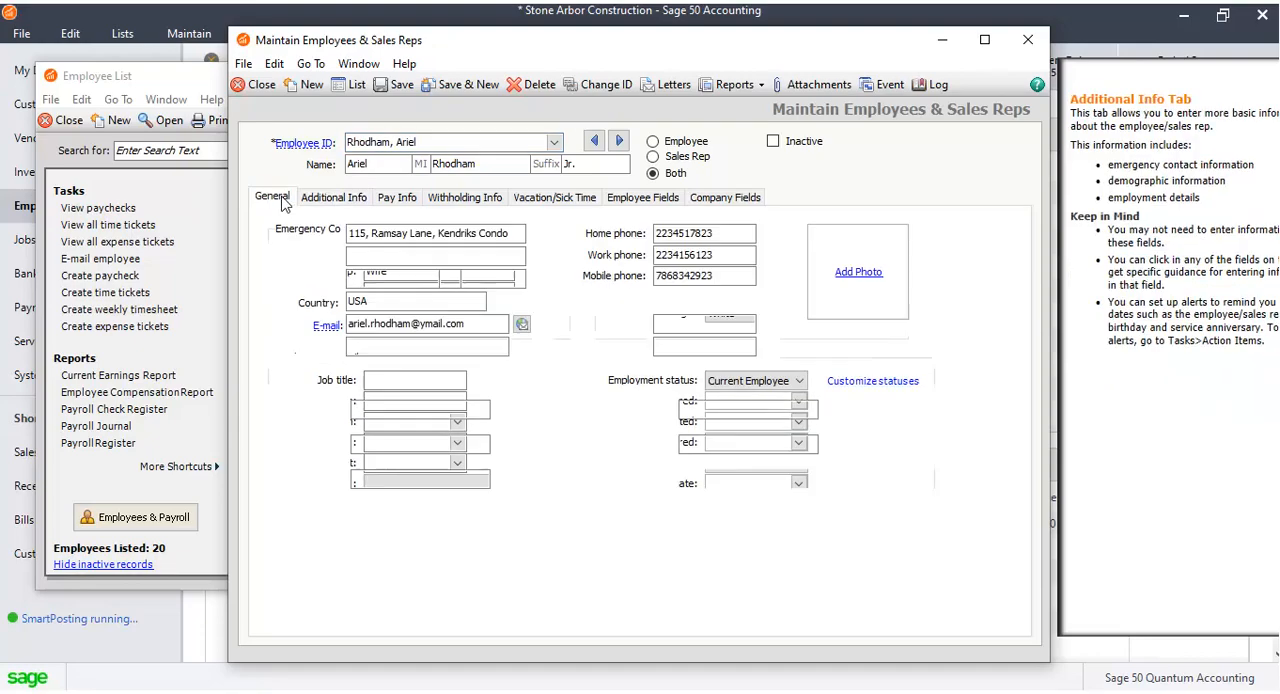
click(684, 142)
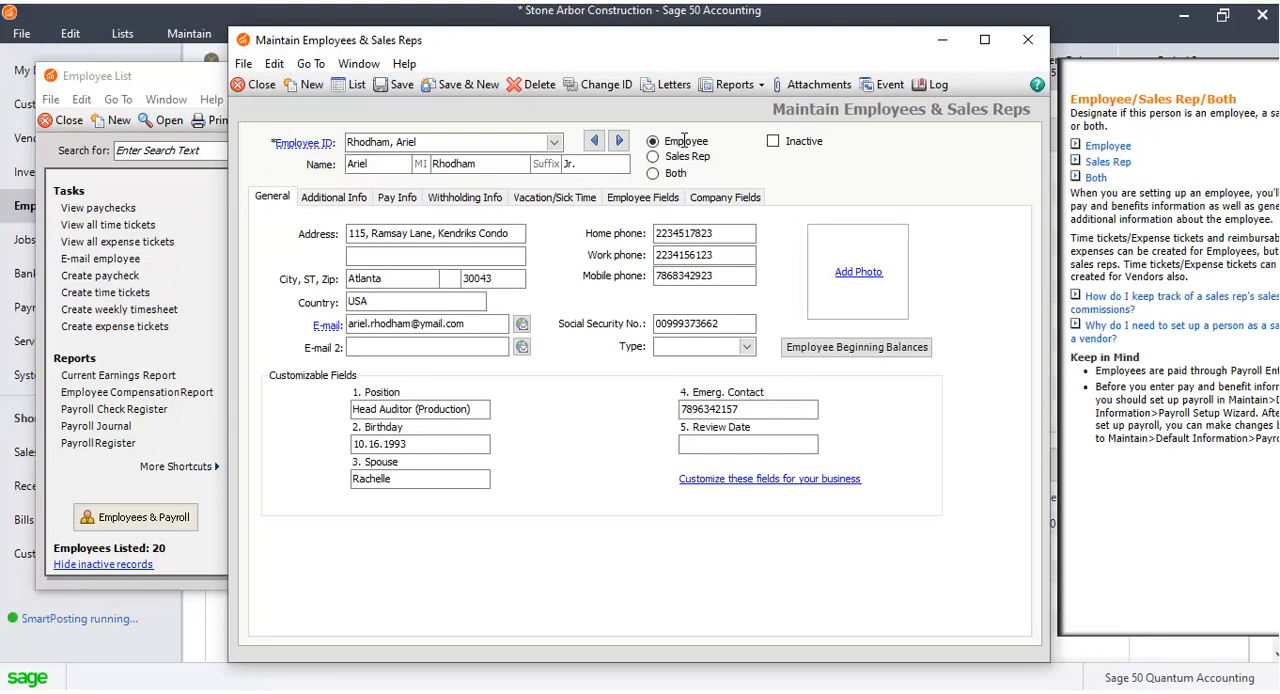
Change the Position custom field to Manager Production.
click(480, 408)
text(Manager Pro)
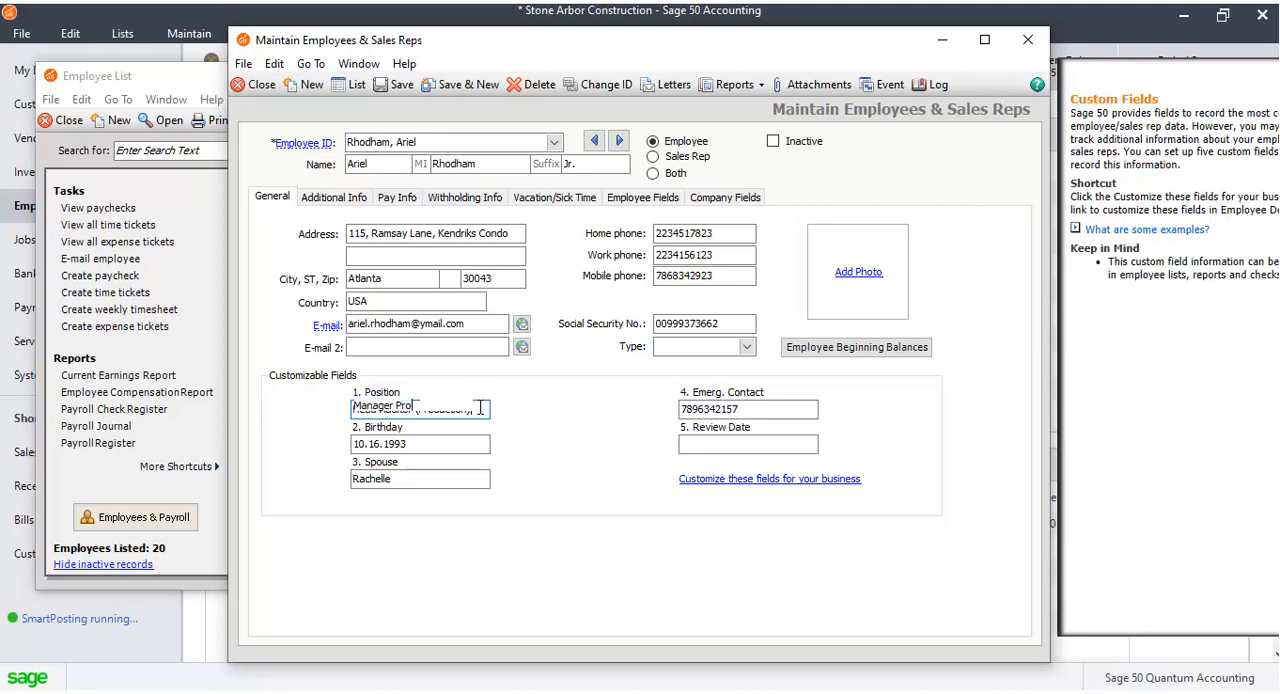
text(duction)
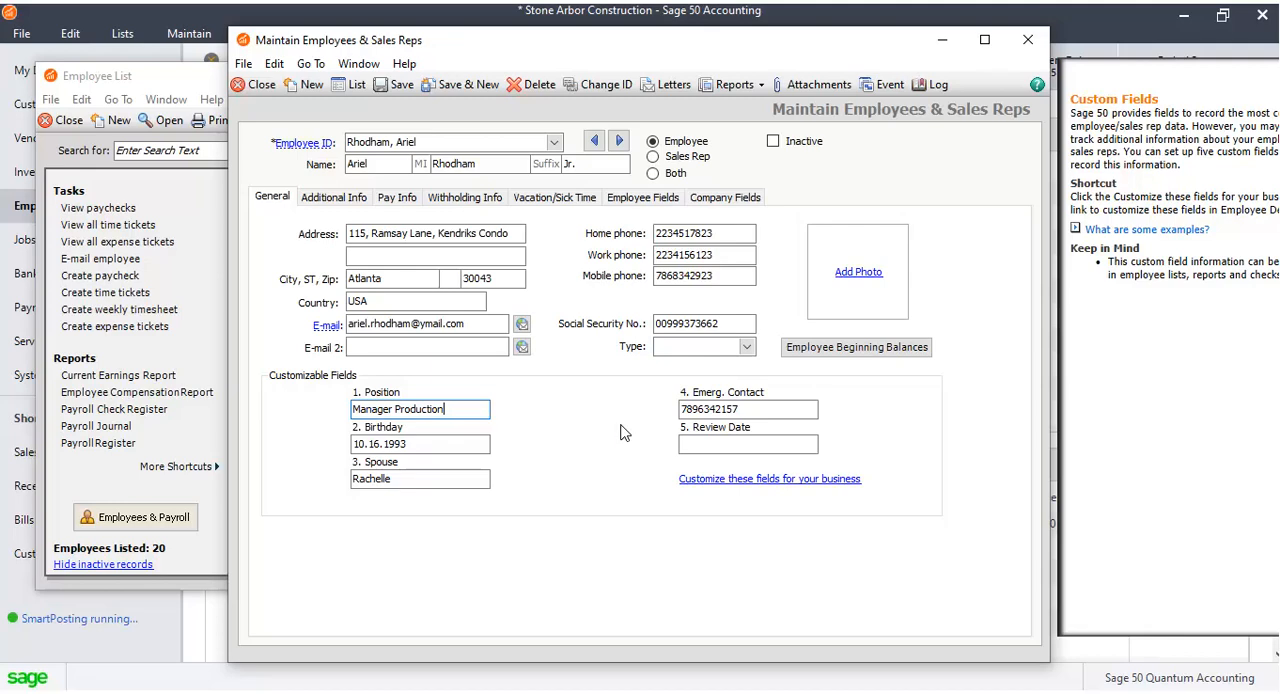
On the Additional Info tab, set the job title to Manager and the job code to 110024.
click(345, 191)
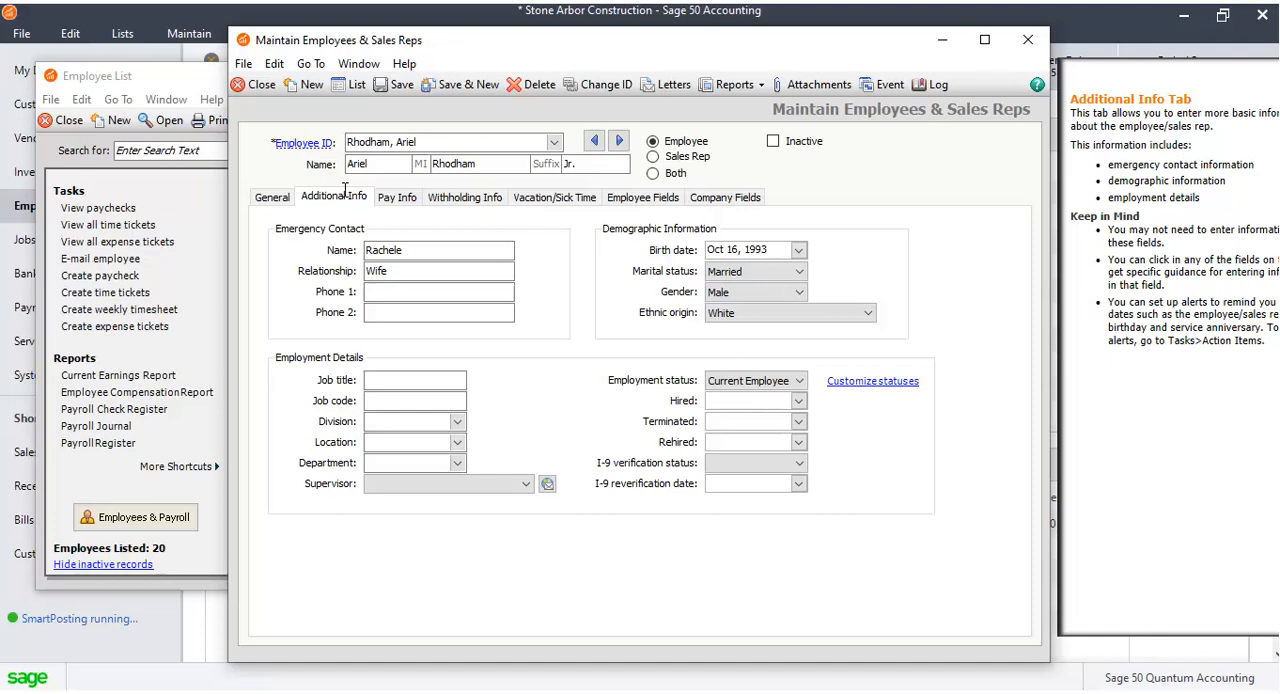
click(442, 380)
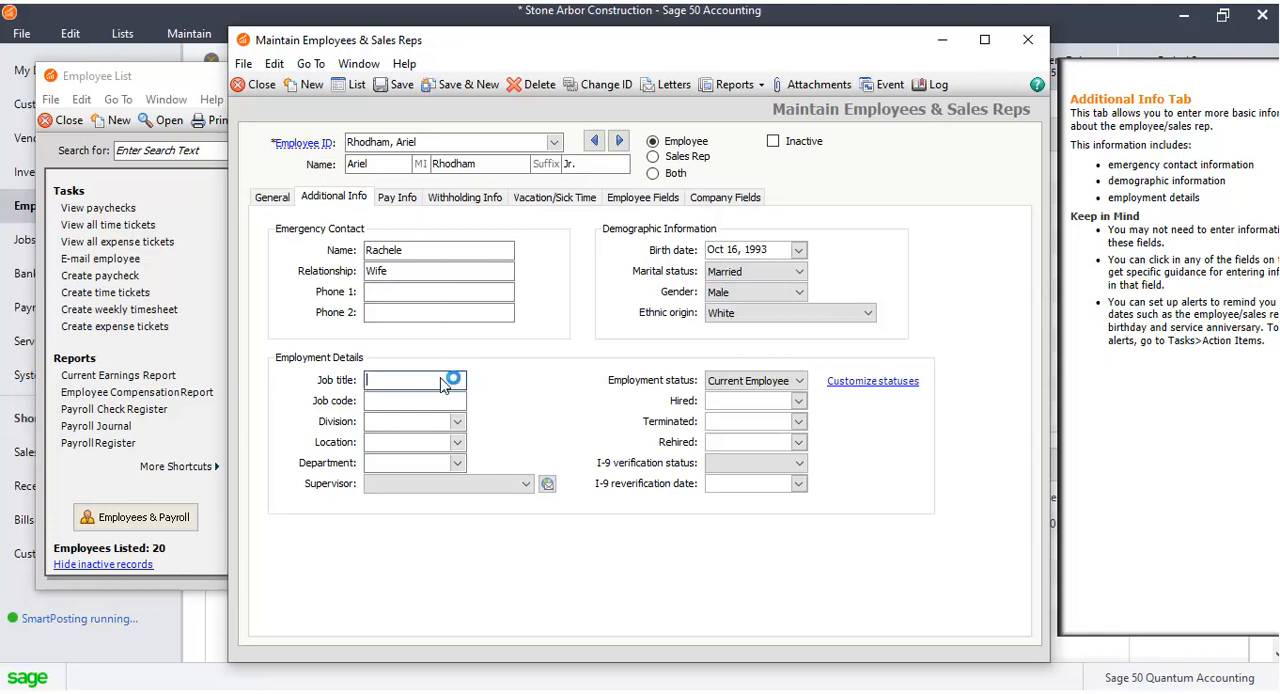
text(Manager)
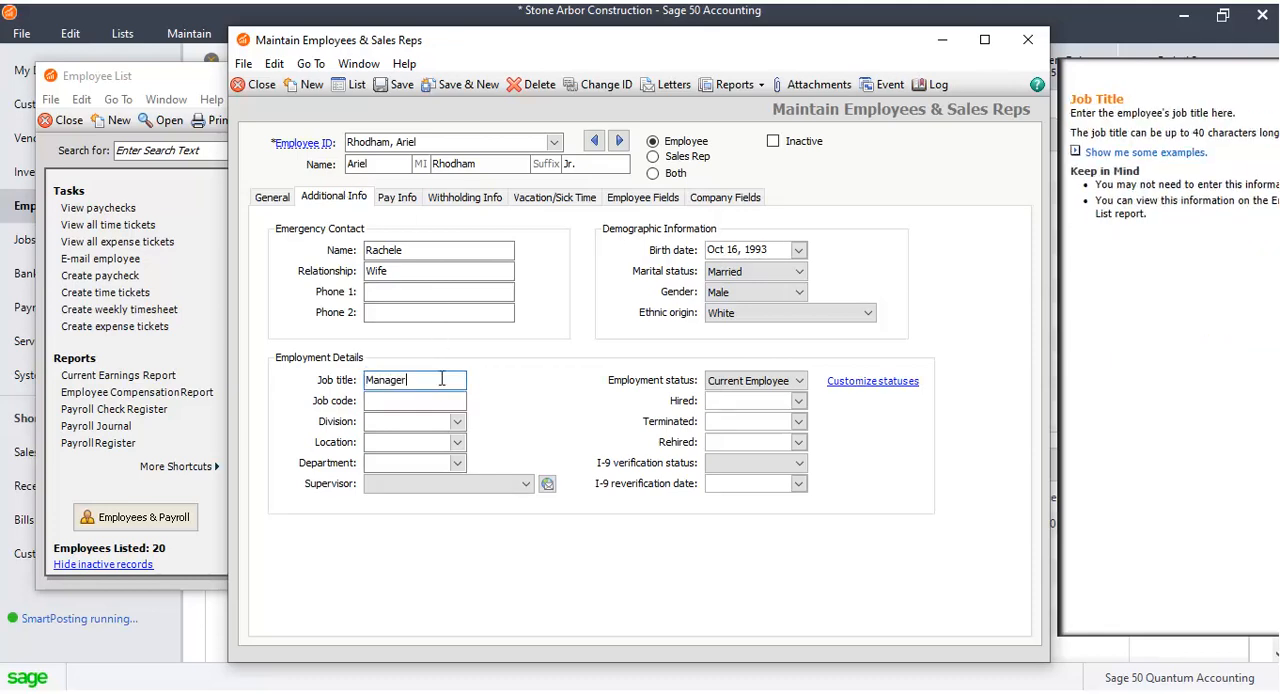
click(407, 401)
text(110024)
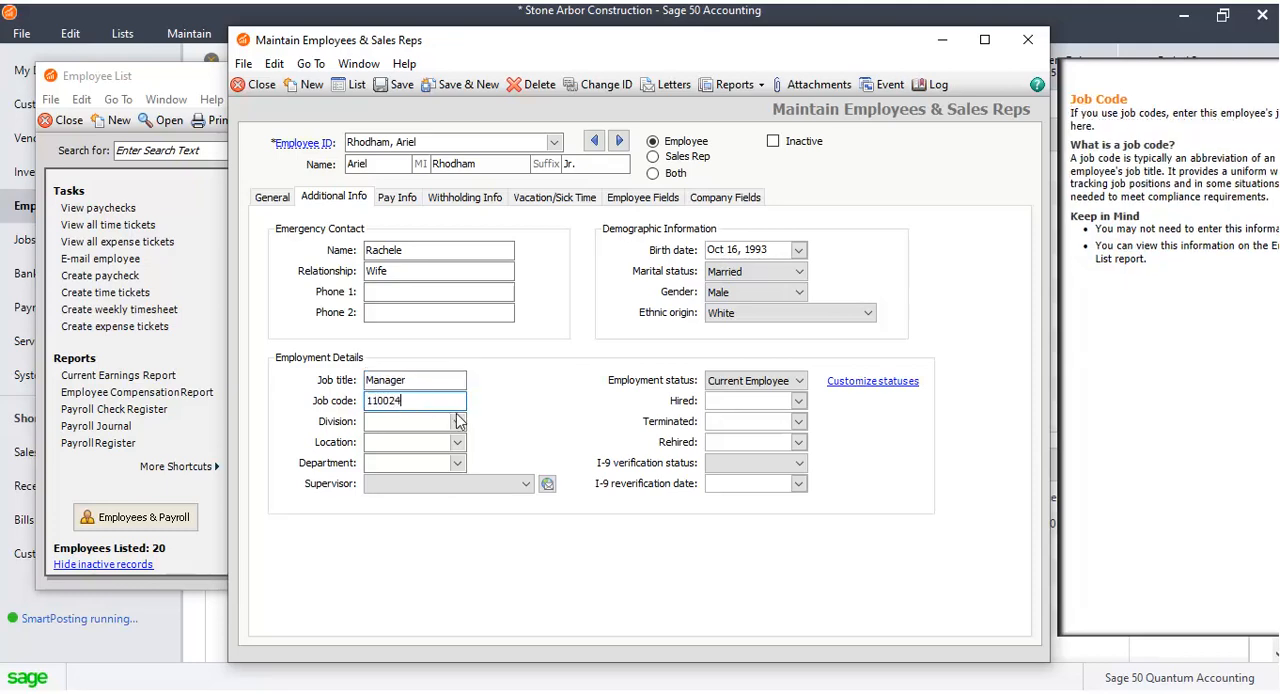
Set the employee's division to Production and department to MGMT, leaving location blank.
click(457, 424)
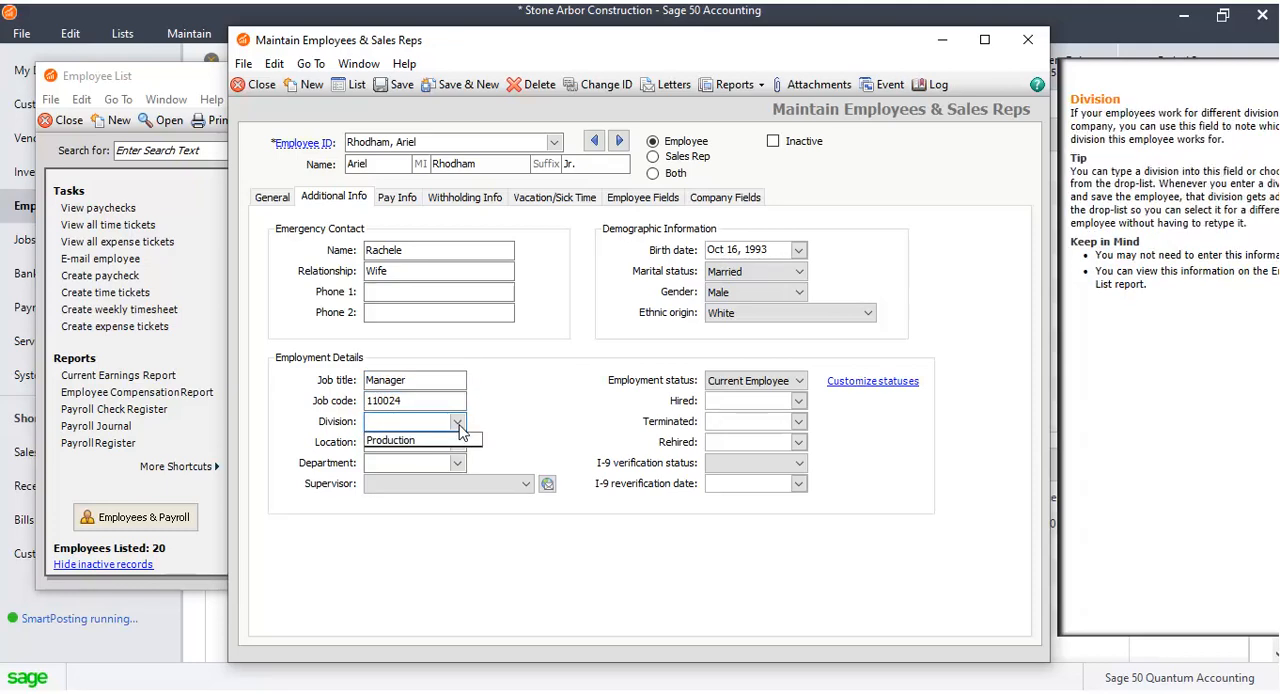
click(428, 441)
click(457, 444)
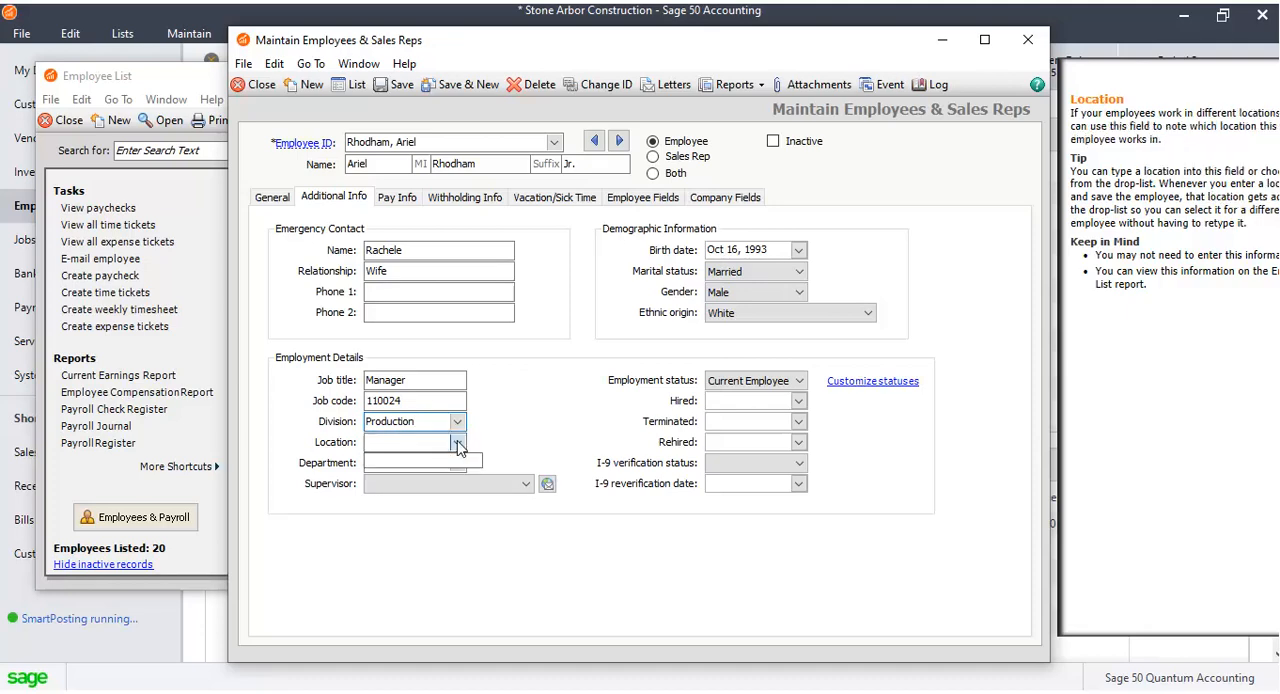
click(450, 459)
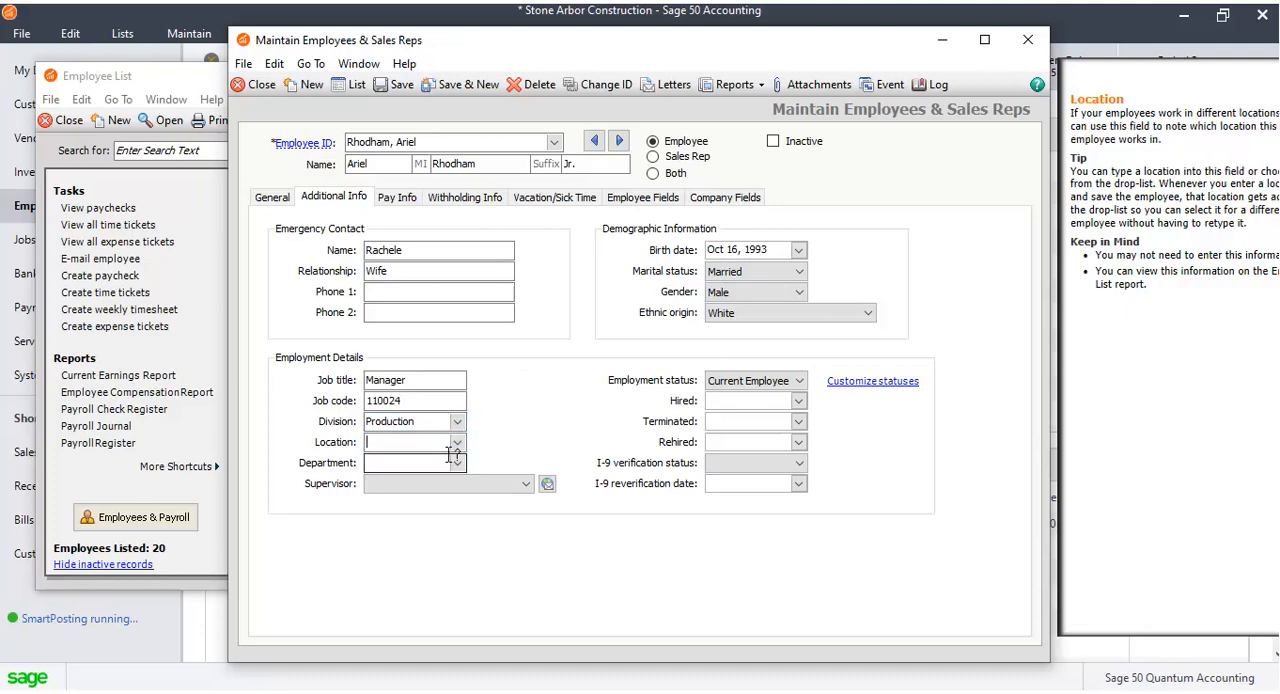
click(423, 470)
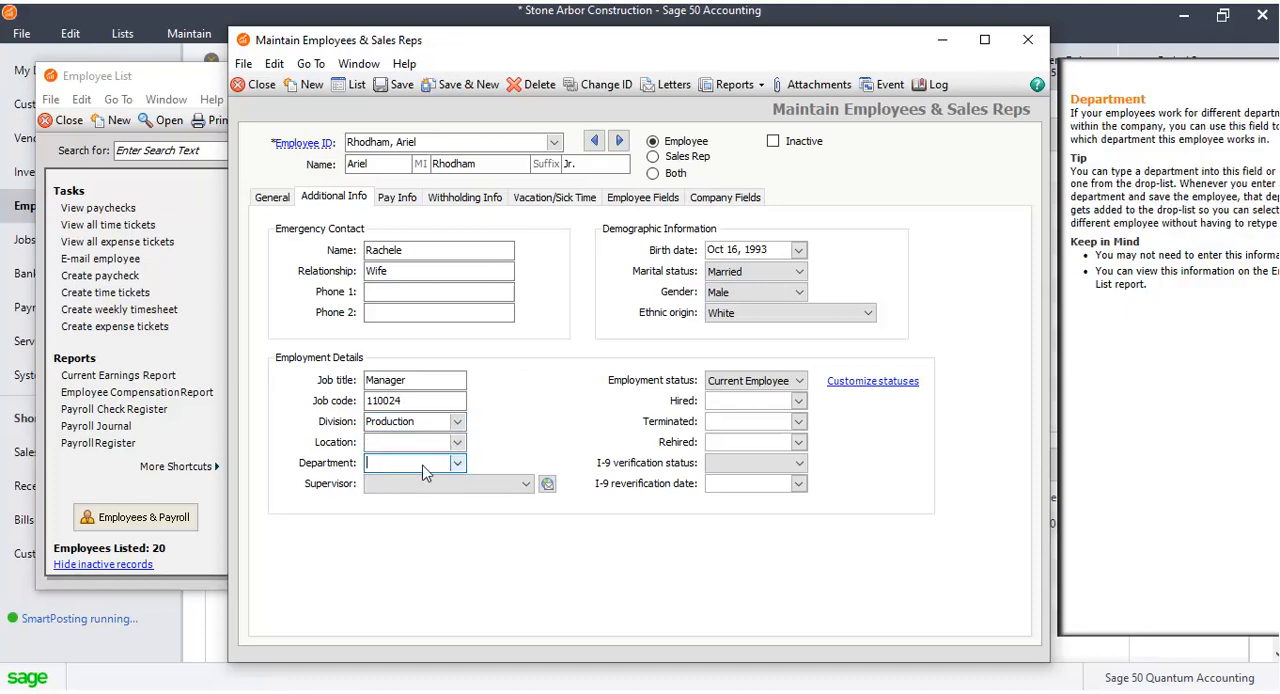
click(459, 465)
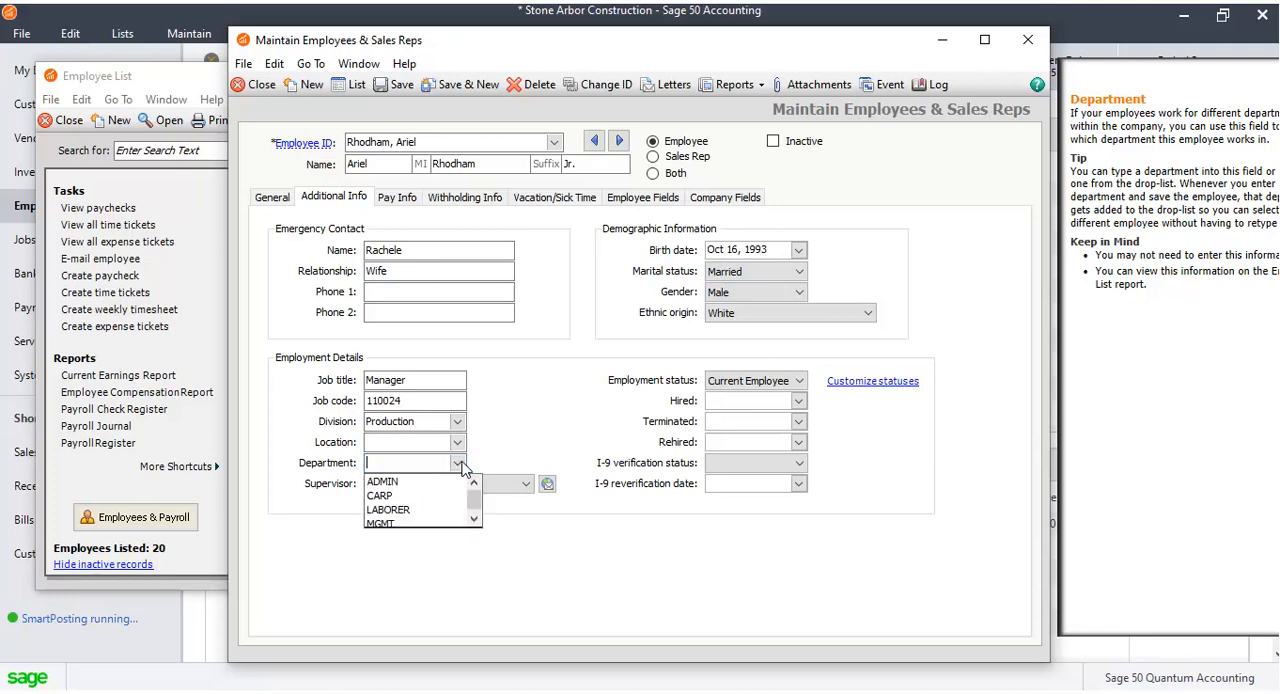
click(382, 523)
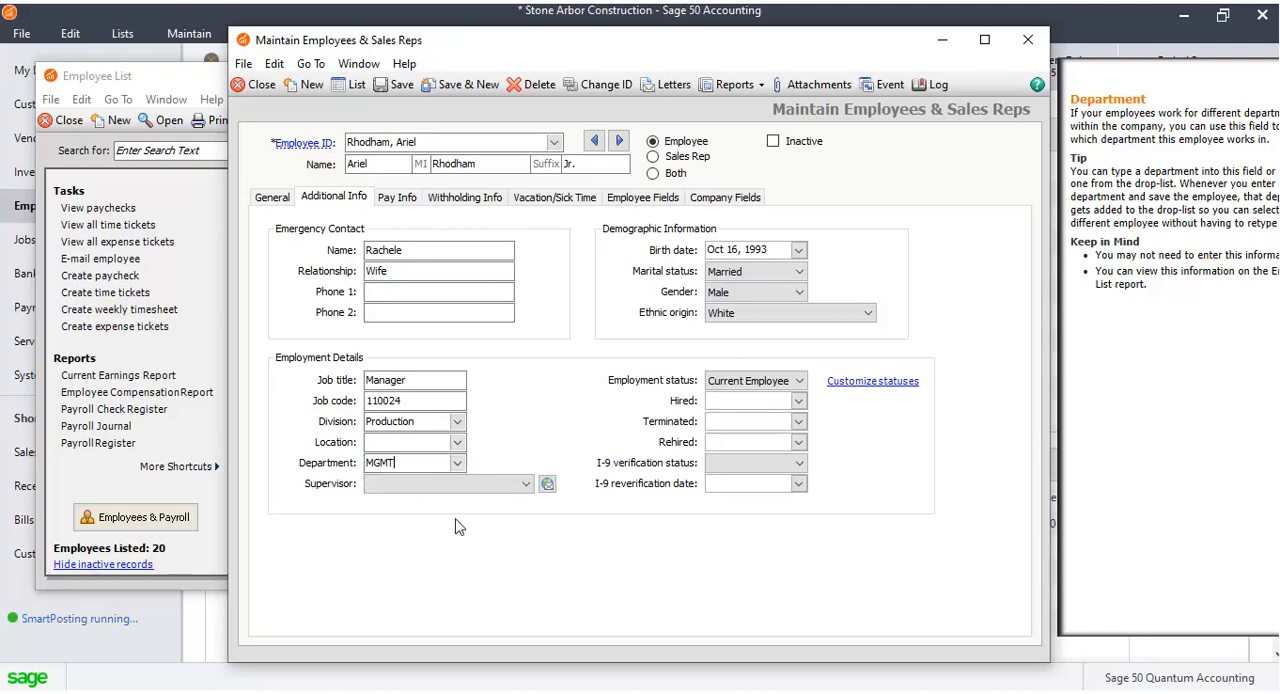
Set the hired date to February 1, 2016 using the calendar.
click(798, 400)
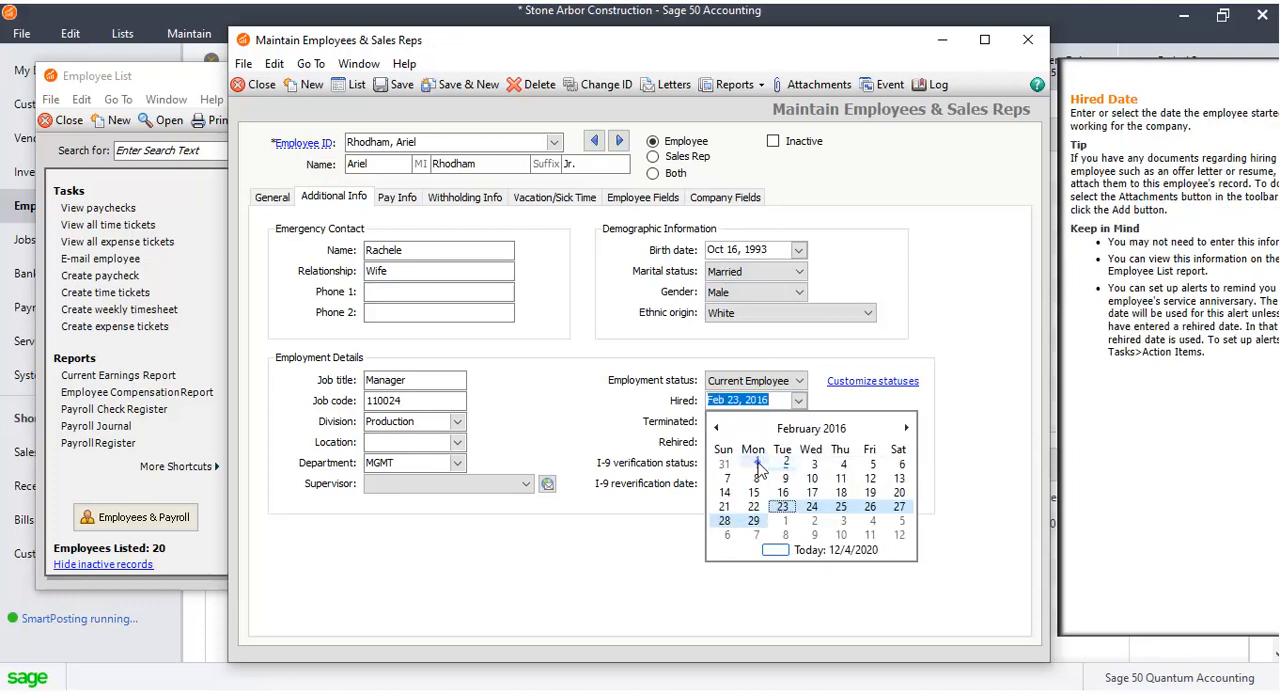
click(757, 464)
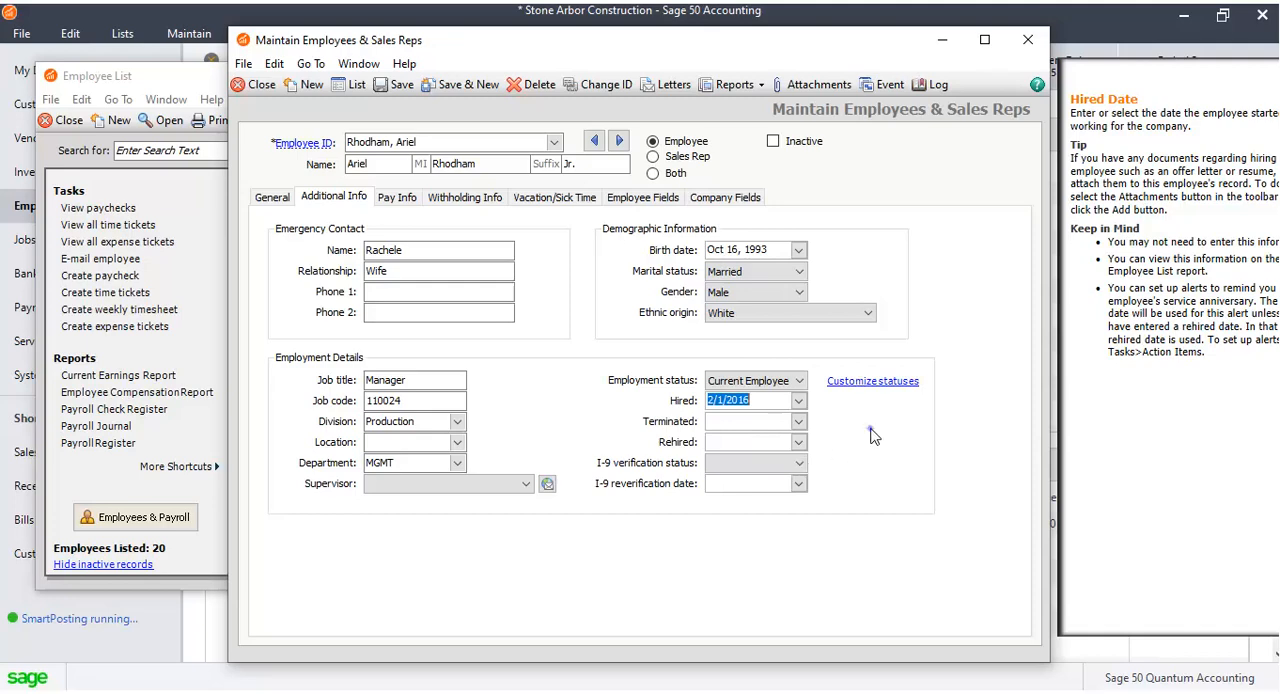
On the Pay Info tab, change the pay frequency to Bi-weekly.
click(411, 196)
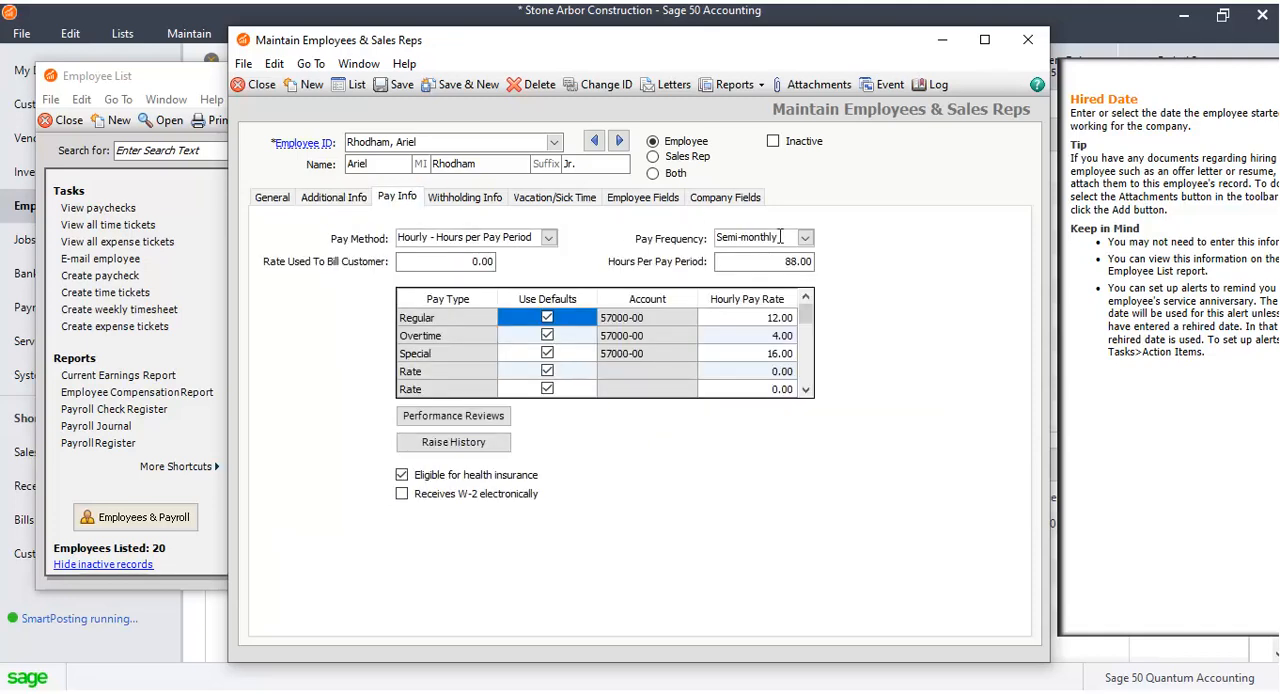
click(795, 262)
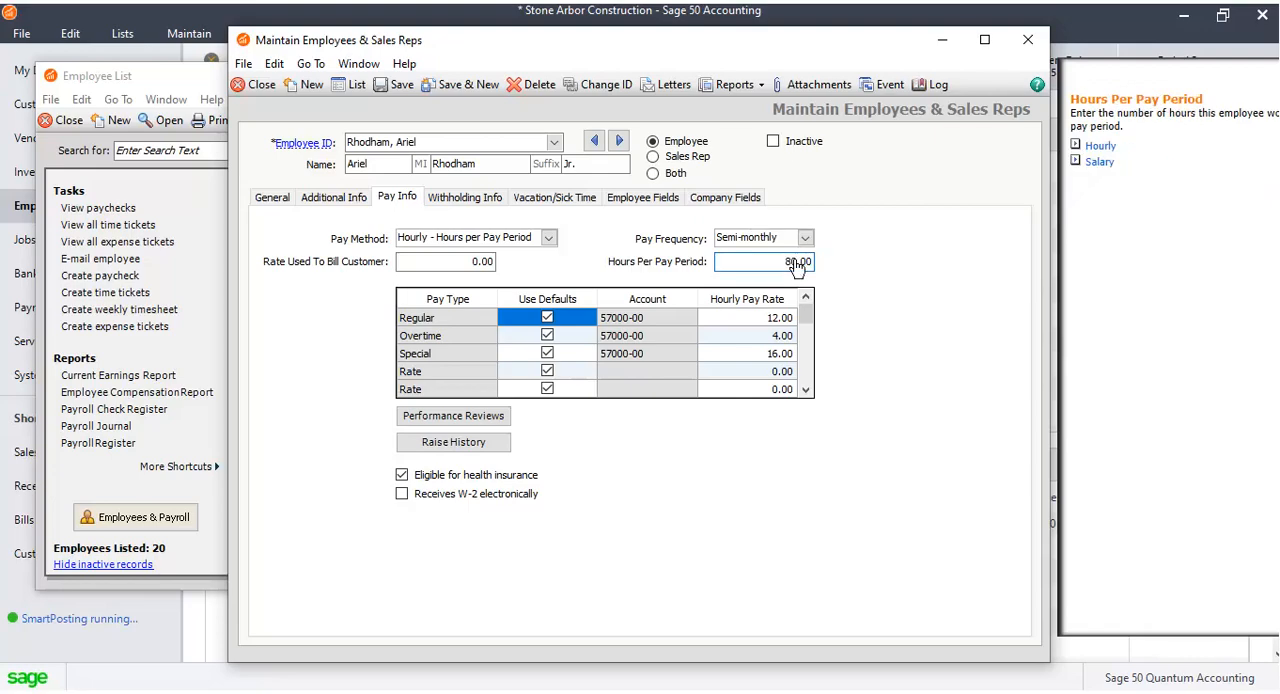
click(806, 240)
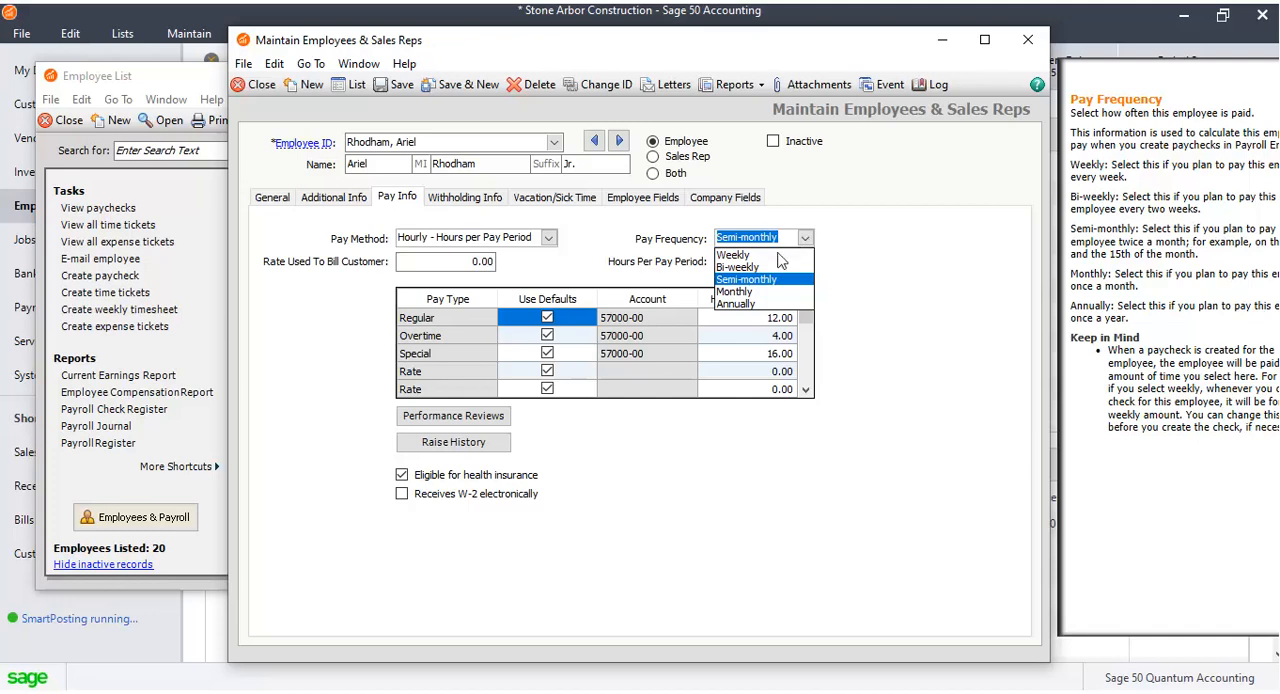
click(780, 279)
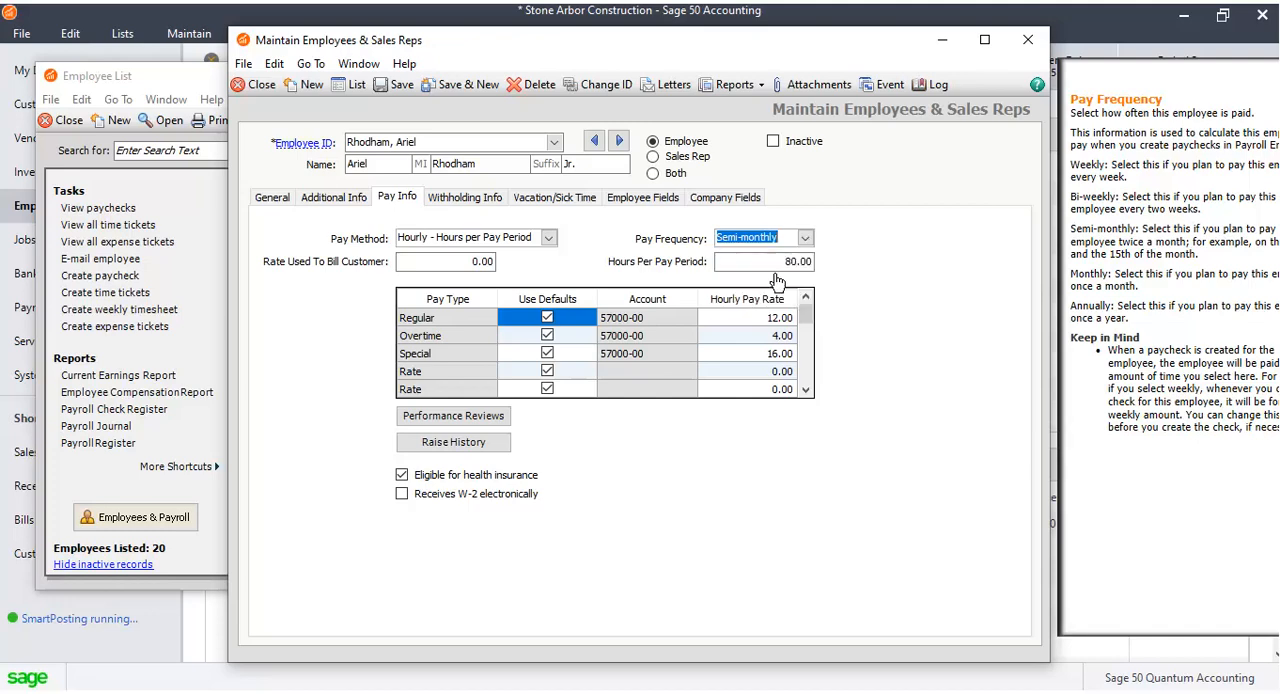
click(808, 238)
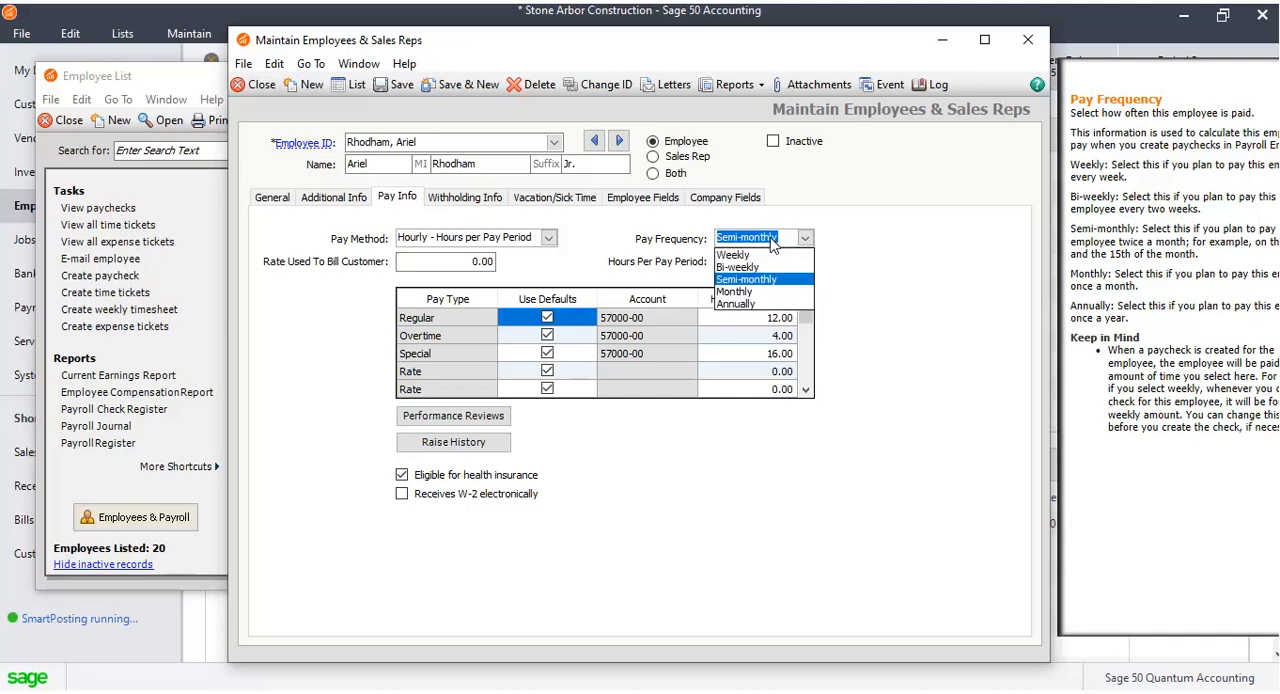
click(757, 267)
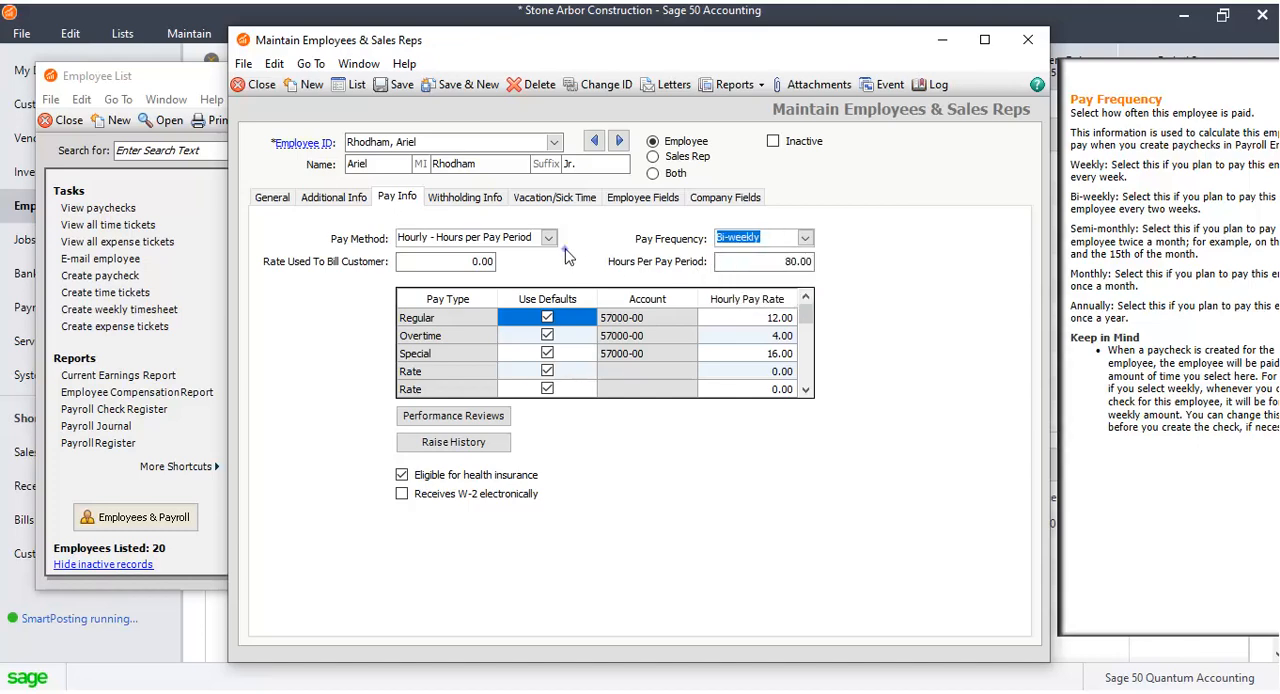
Set the rate used to bill customer to 85.00 and review the hourly pay rates for each pay type.
click(481, 262)
text(85)
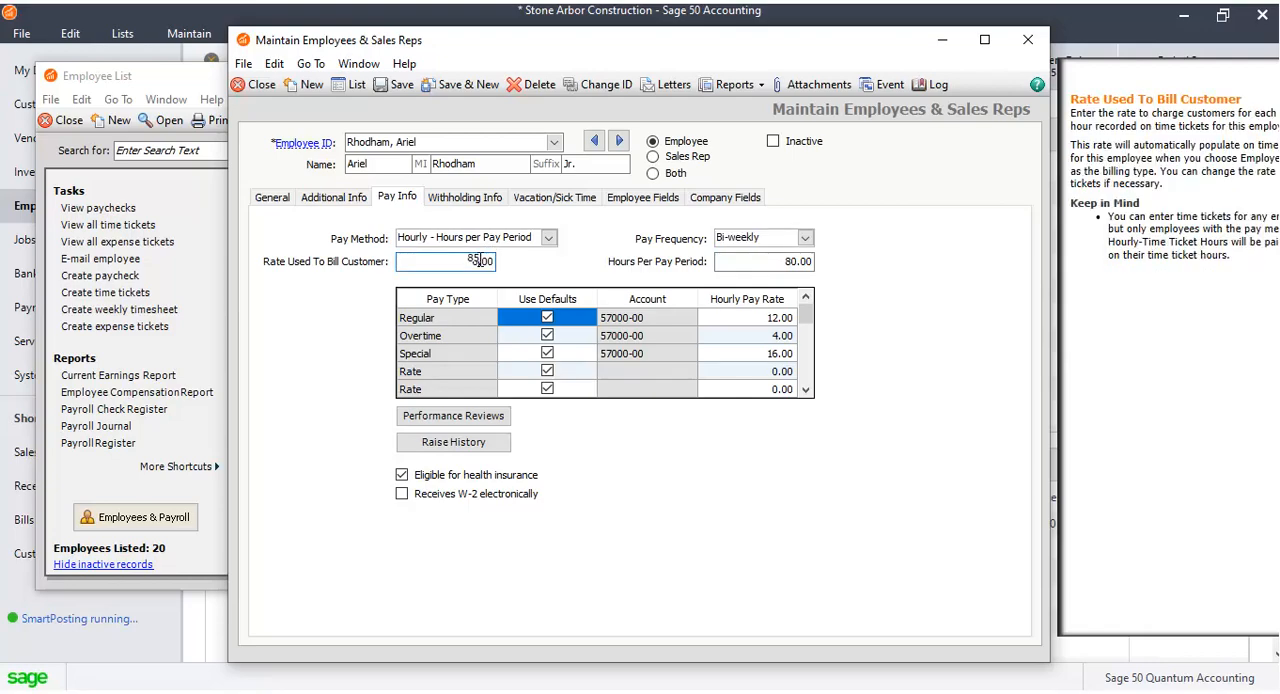
click(775, 317)
click(773, 317)
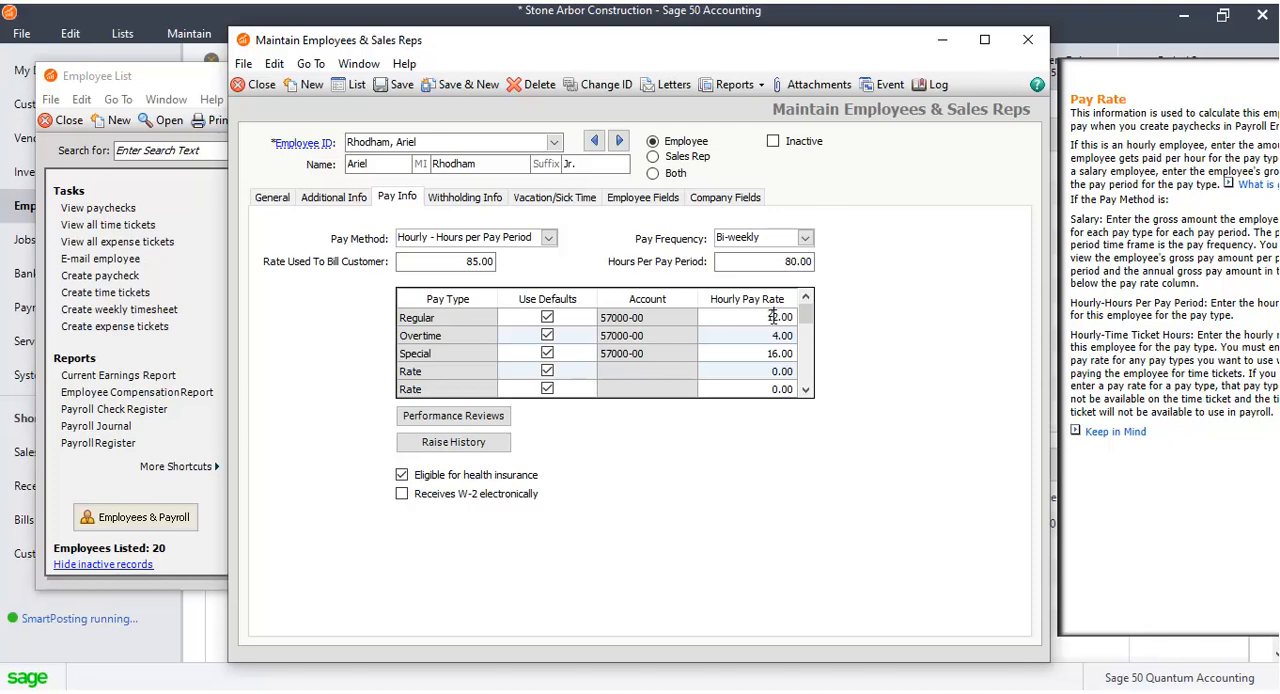
click(778, 334)
click(776, 331)
click(772, 355)
On the Vacation/Sick Time tab, set the employee's vacation hours to 140 per year.
click(476, 199)
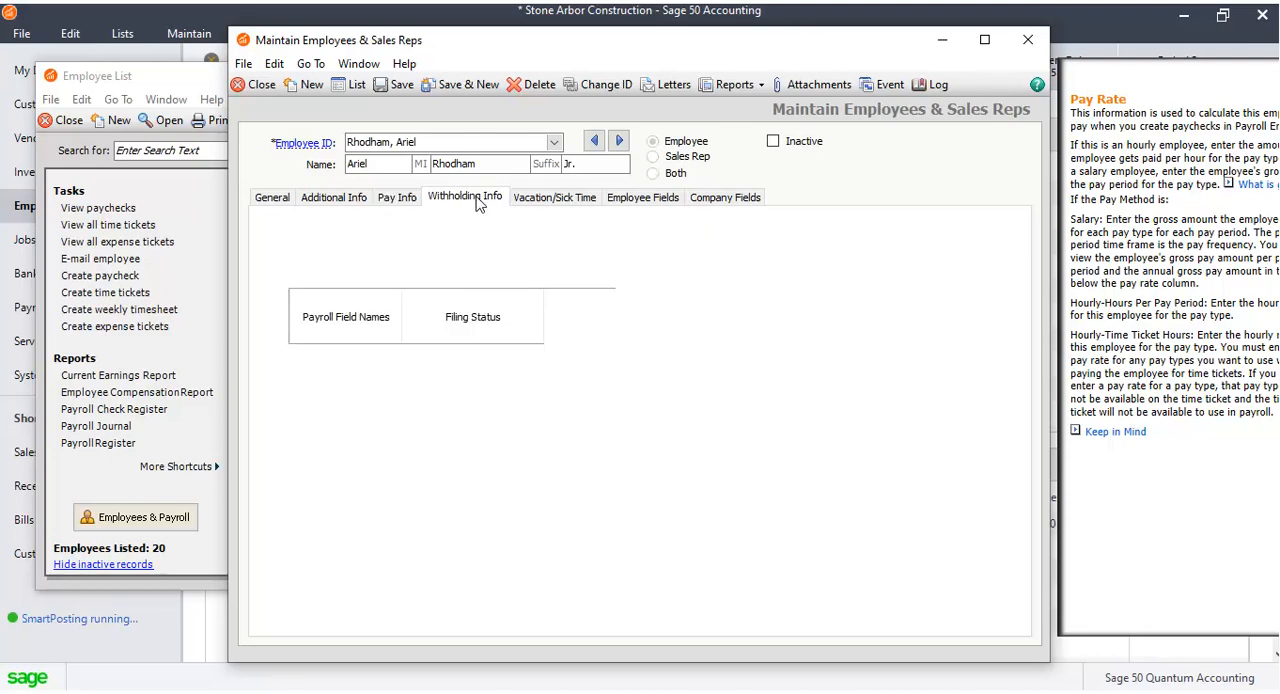
click(553, 197)
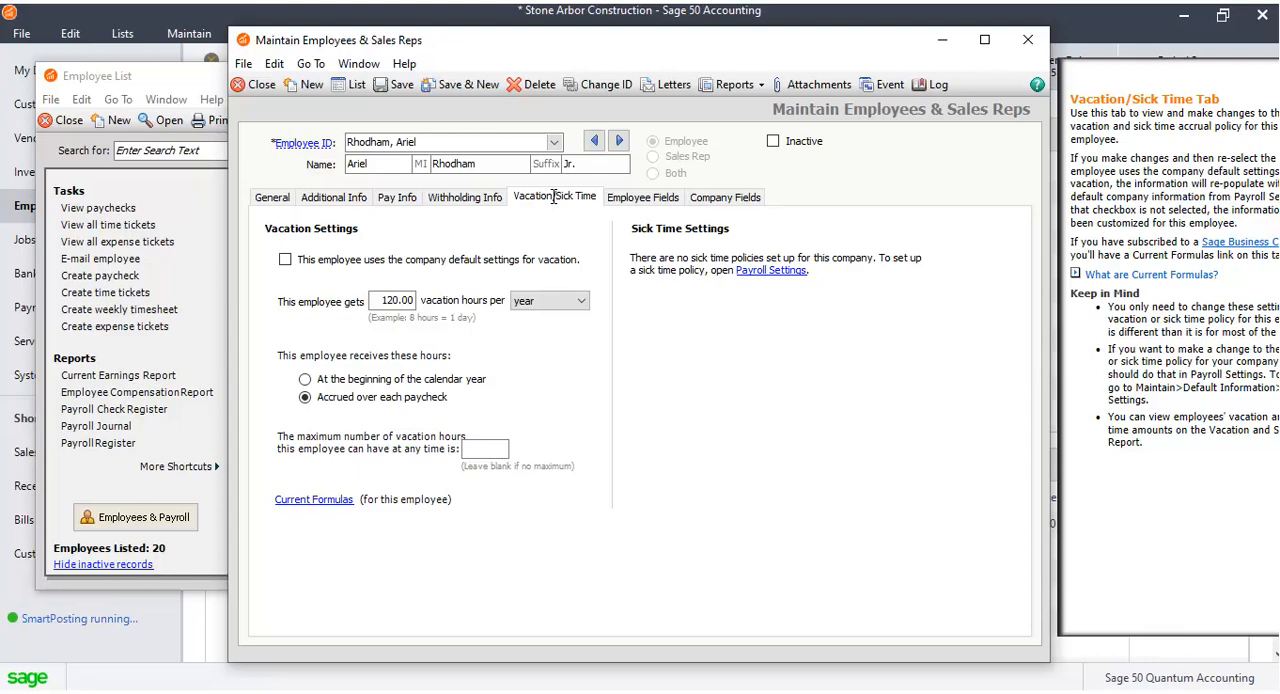
click(396, 302)
key(BackSpace)
text(4)
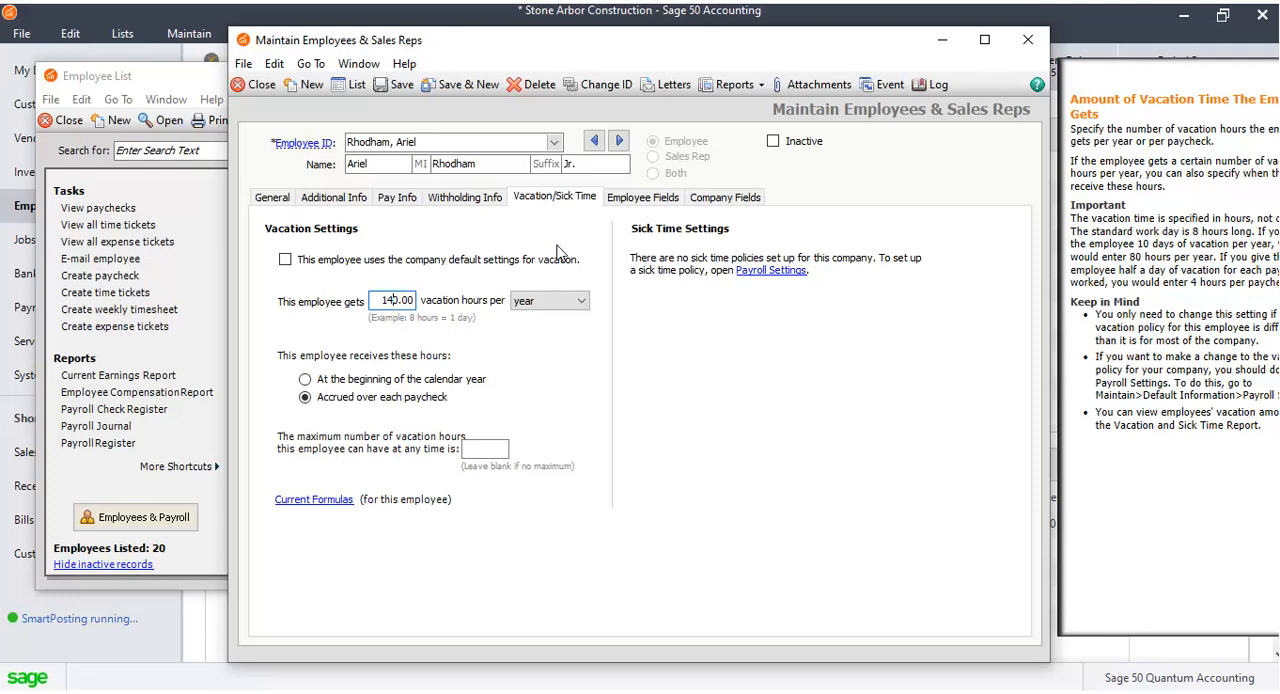
Review the Employee Fields and Company Fields tabs, save the employee record, and close it and the employee list.
click(658, 198)
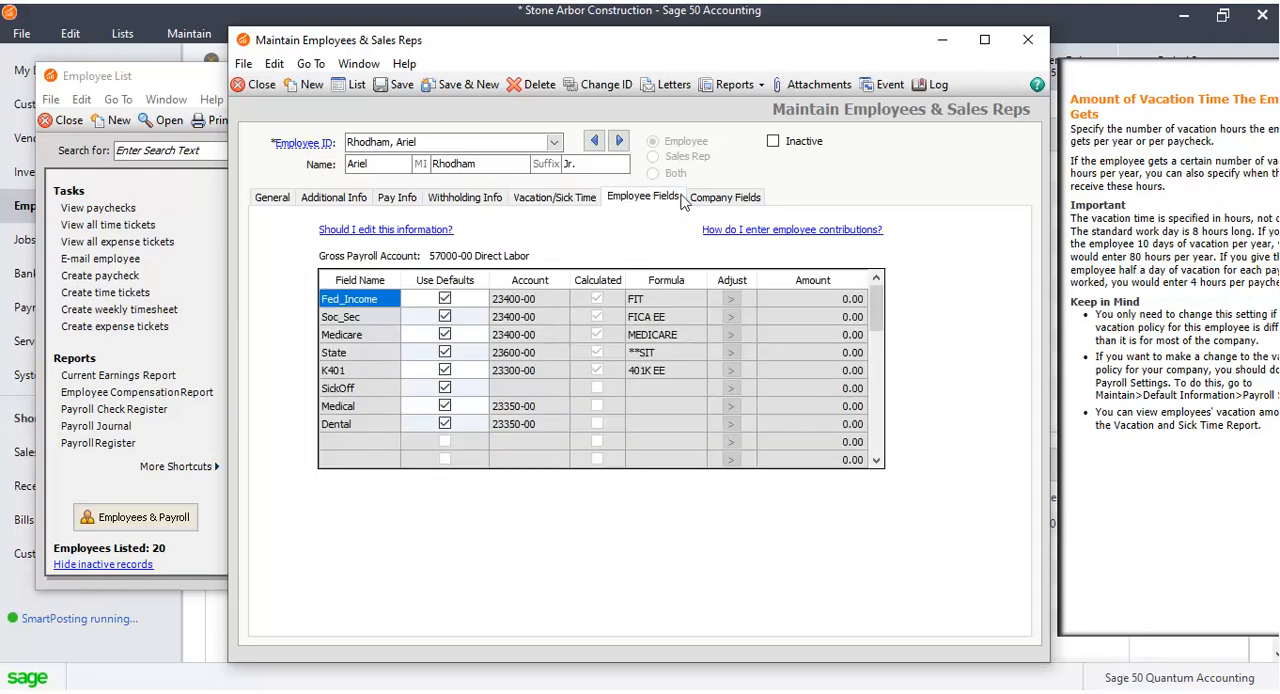
click(728, 198)
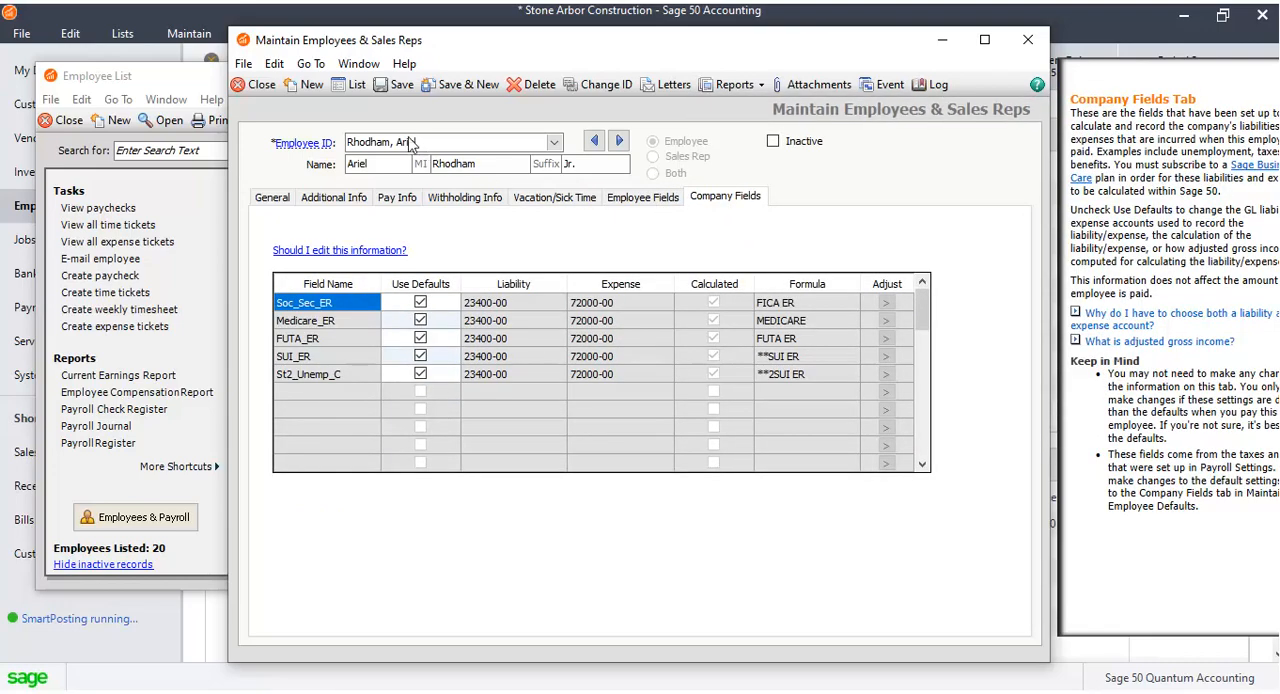
click(392, 88)
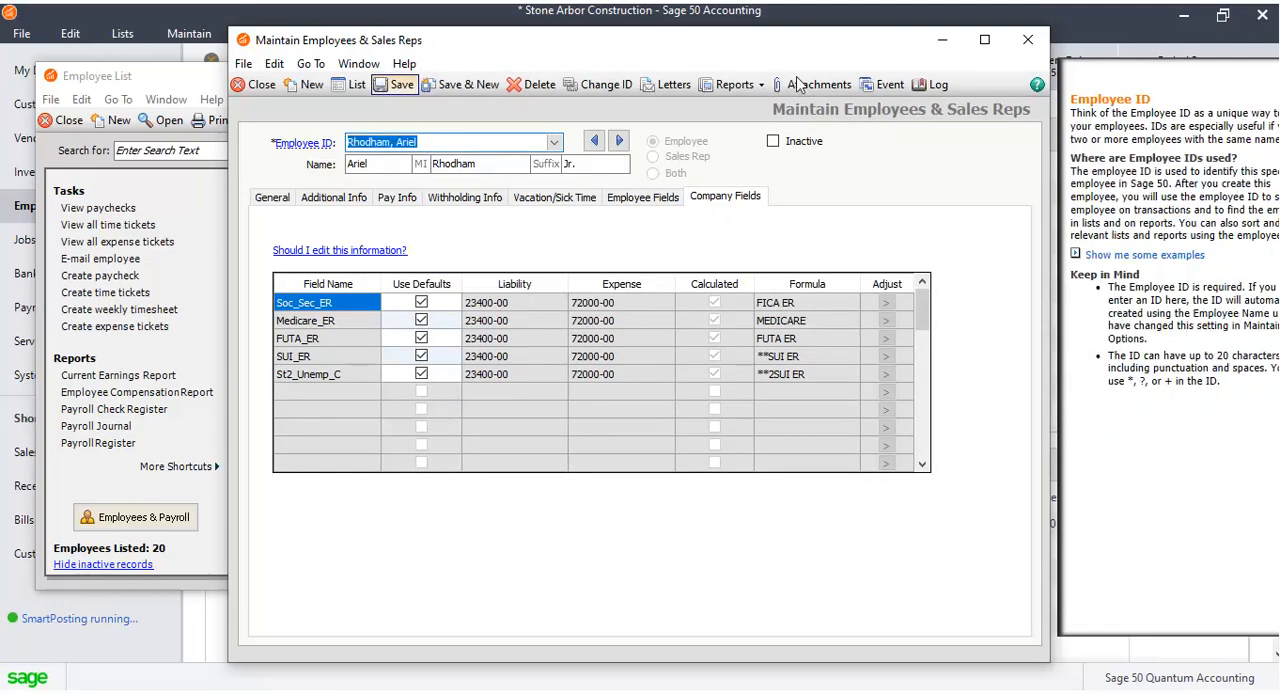
click(1030, 37)
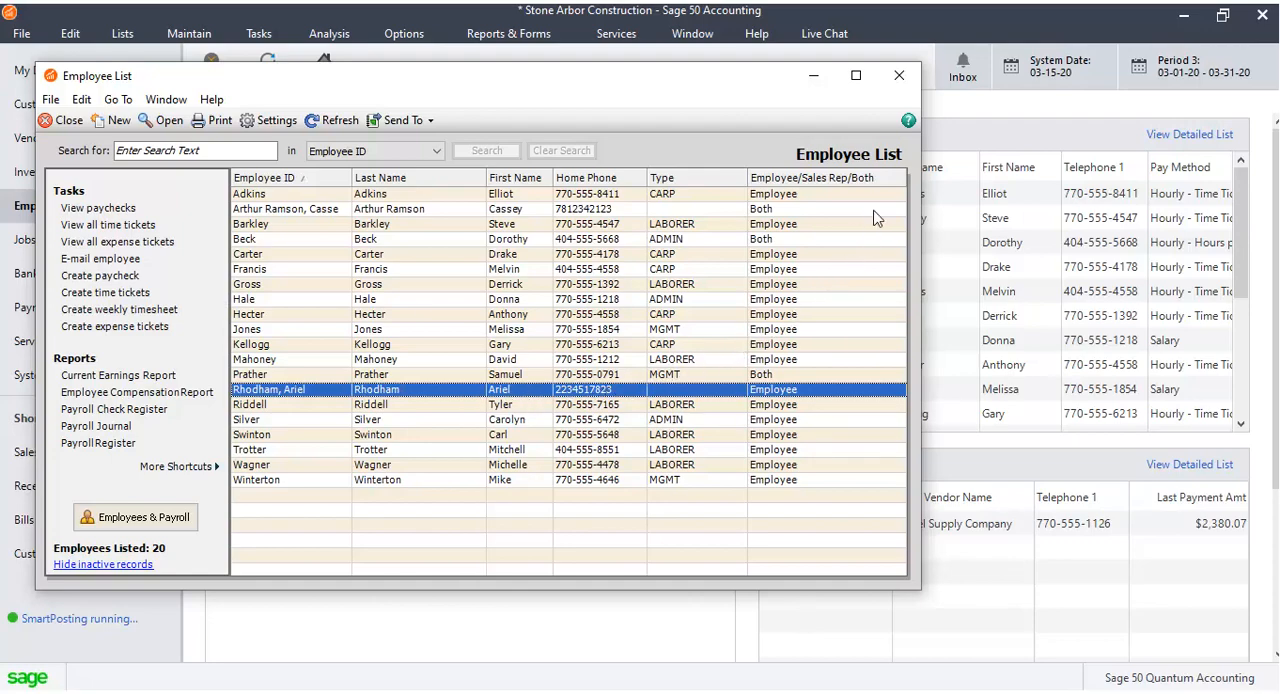
click(899, 75)
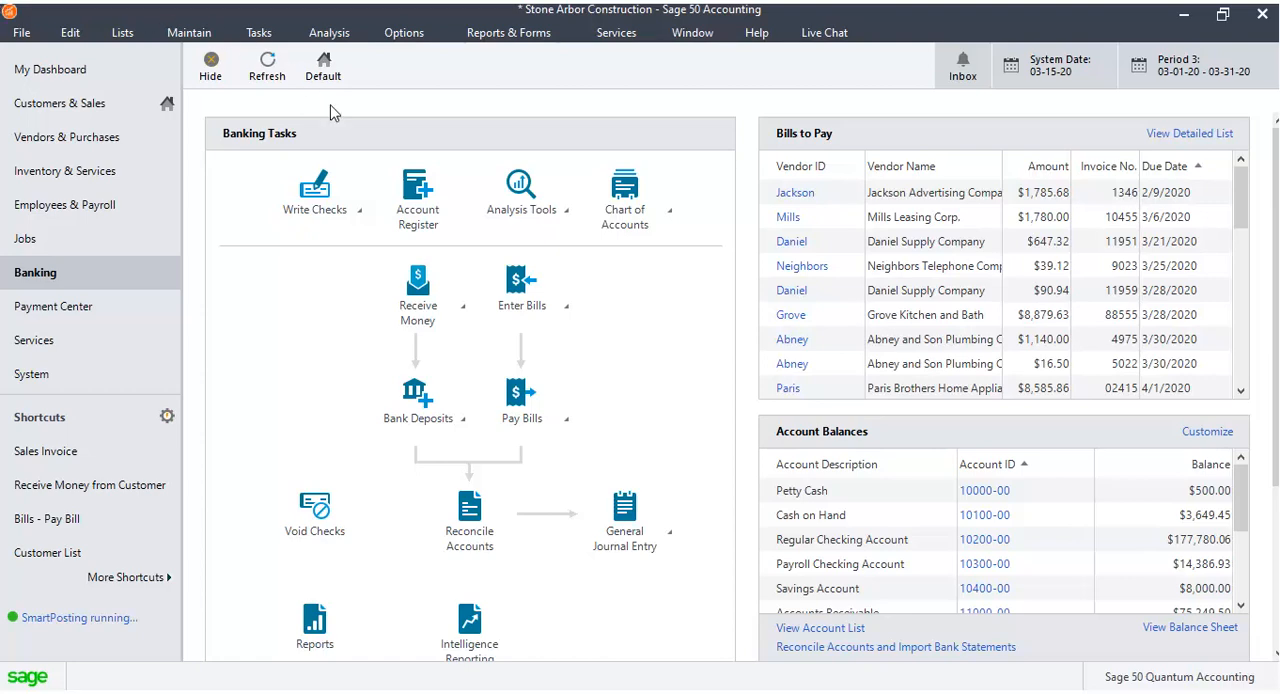
Start a new check from the Banking tasks and pick Clooney as the vendor.
click(361, 212)
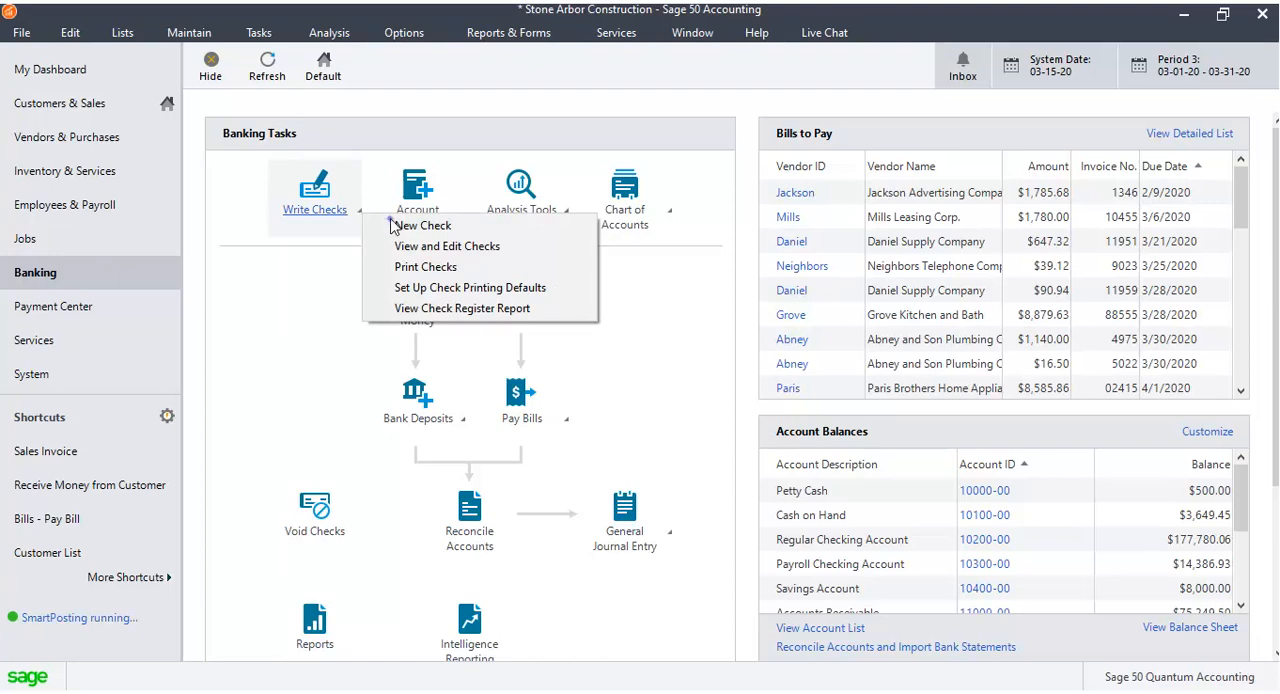
click(392, 225)
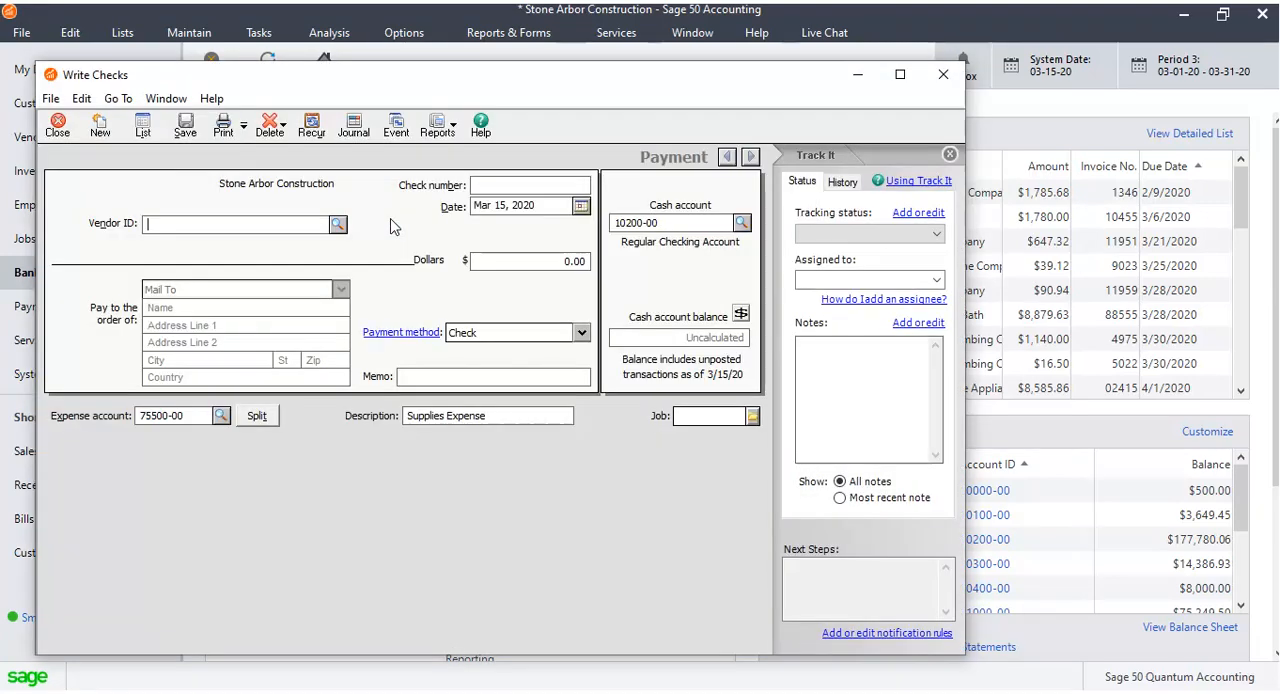
click(339, 224)
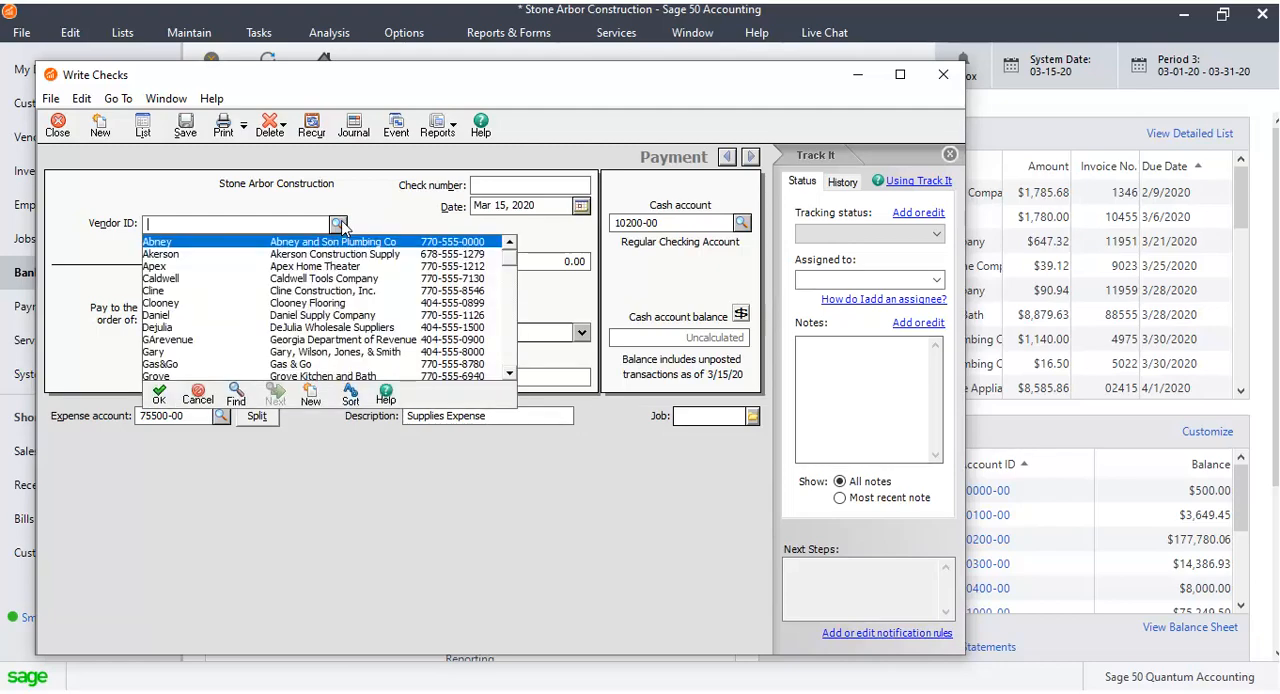
mouse_move(510, 258)
mouse_down()
mouse_move(510, 370)
mouse_move(512, 261)
mouse_up()
double_click(316, 303)
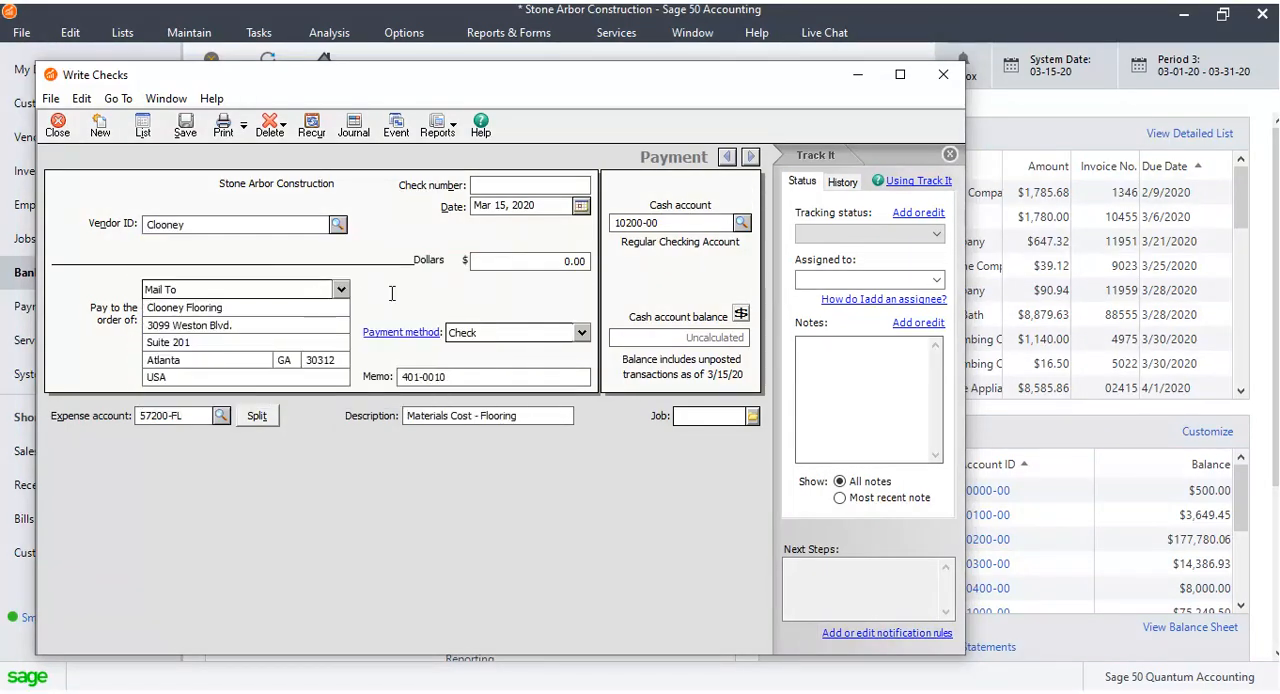
Enter check number 18 and an amount of 1,280.00 on the check.
click(510, 183)
text(18)
click(568, 259)
text(1780.00)
Examine the payment method options and the Track It history and status tabs.
click(575, 331)
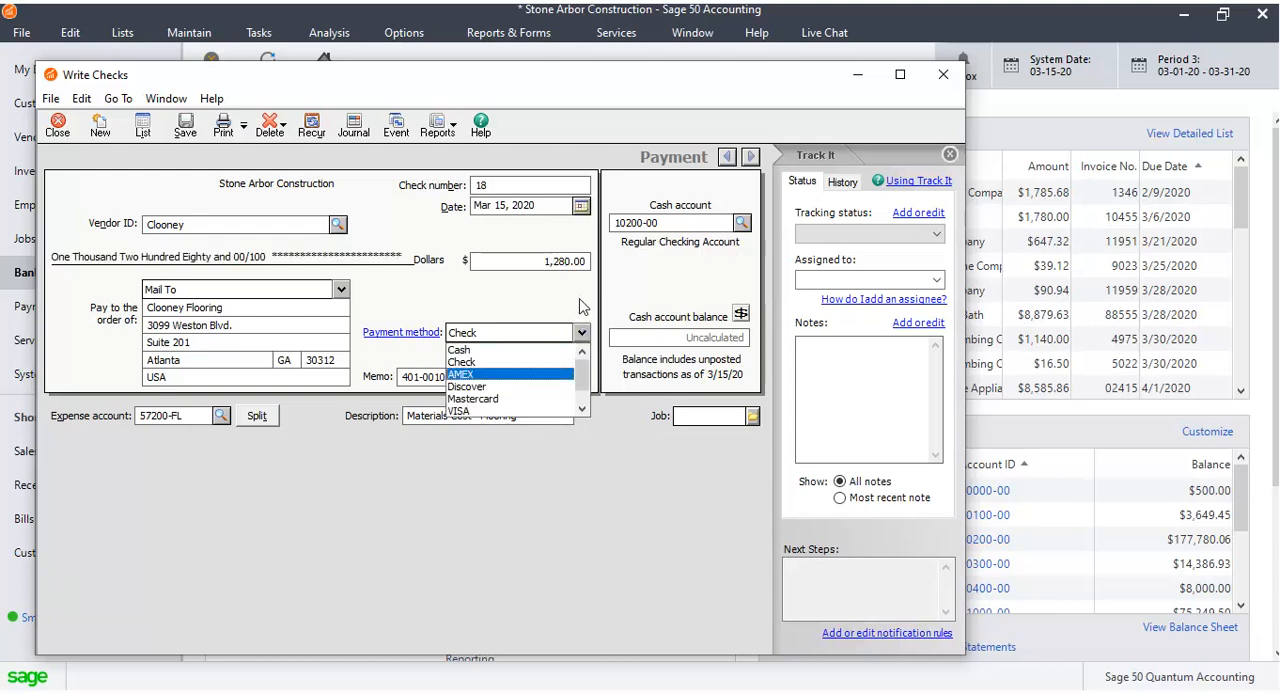
click(570, 361)
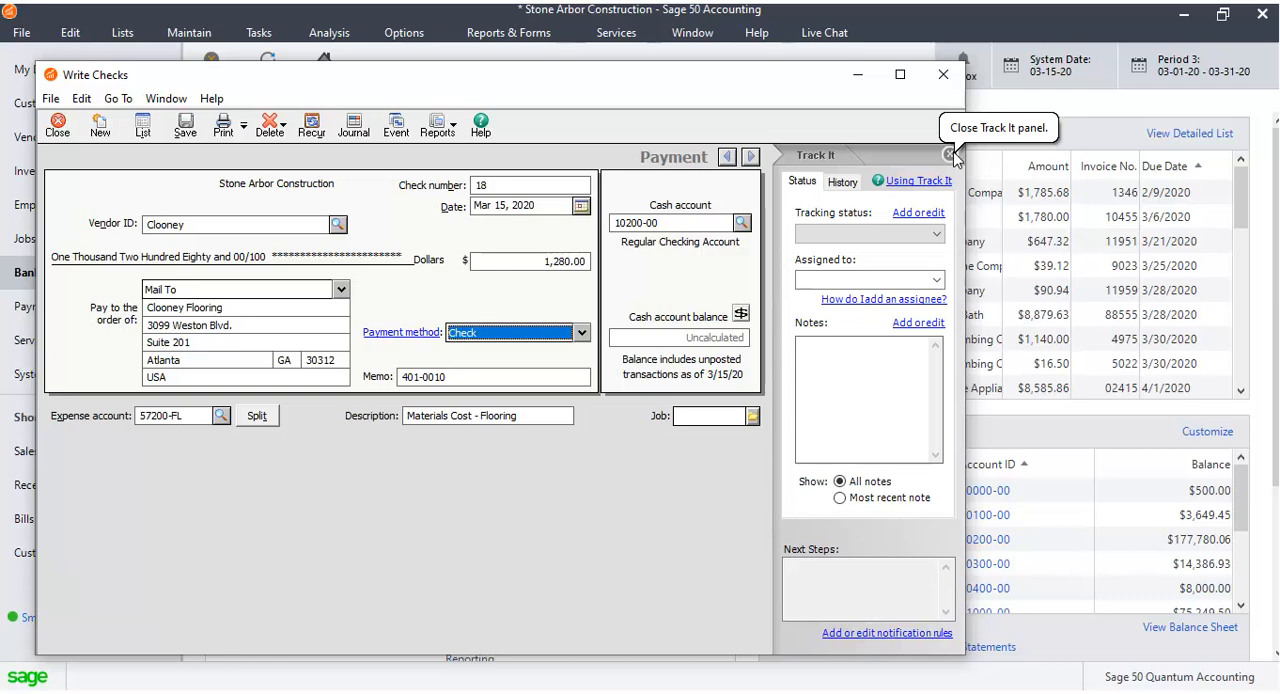
click(845, 183)
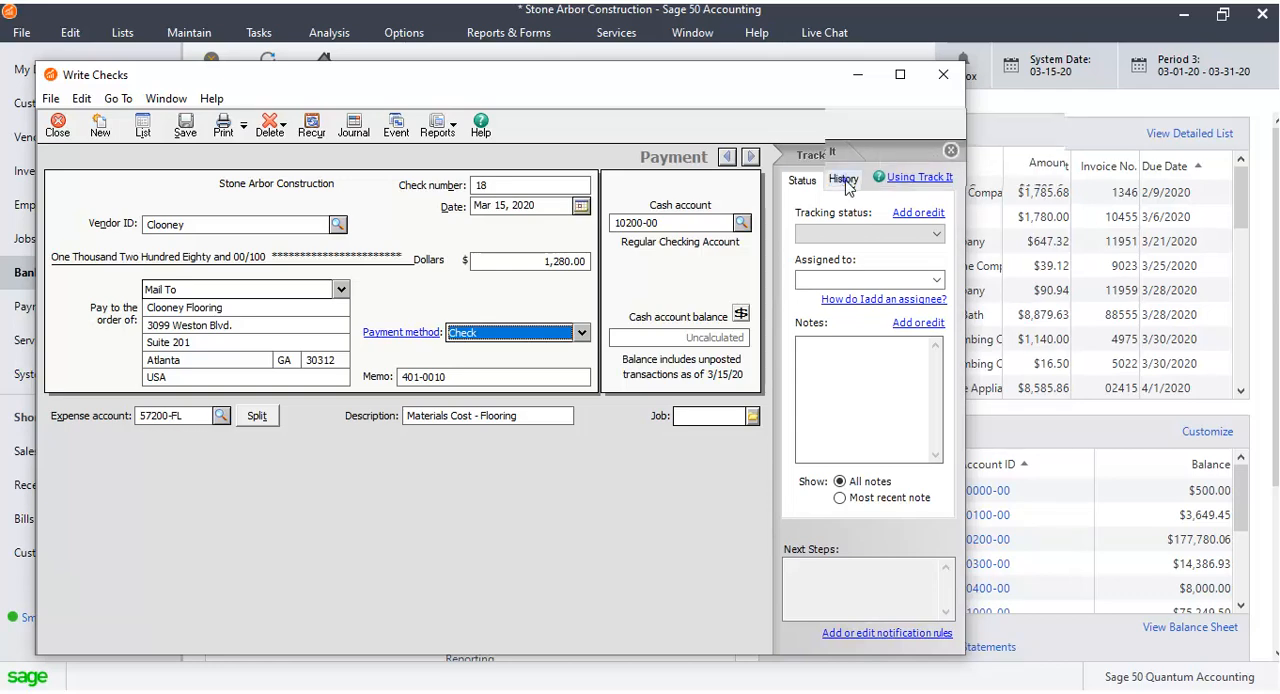
click(806, 184)
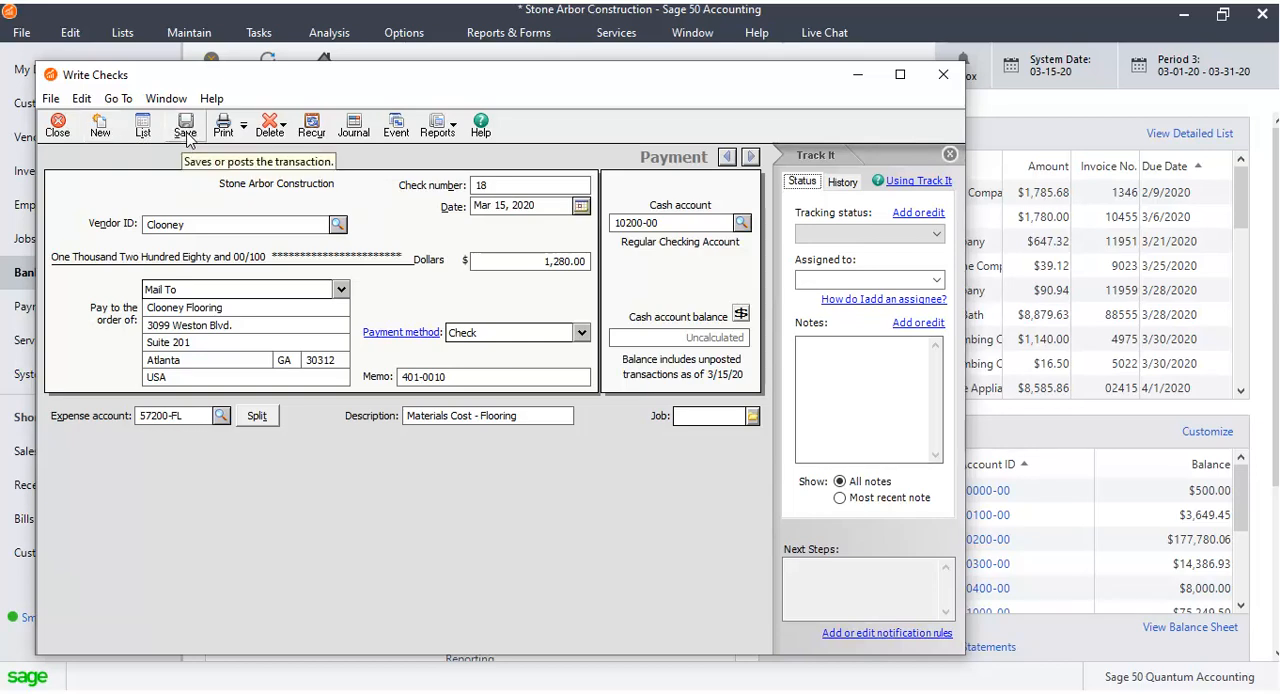
Open a print preview of the check.
click(245, 128)
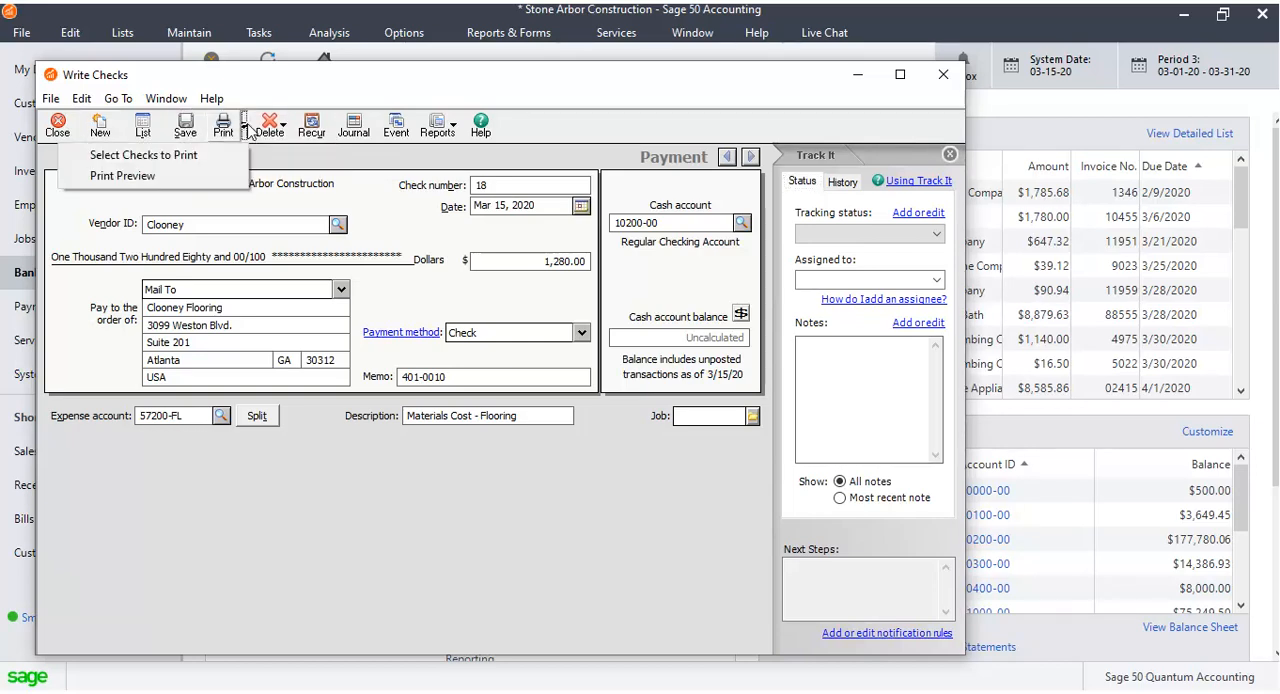
click(226, 175)
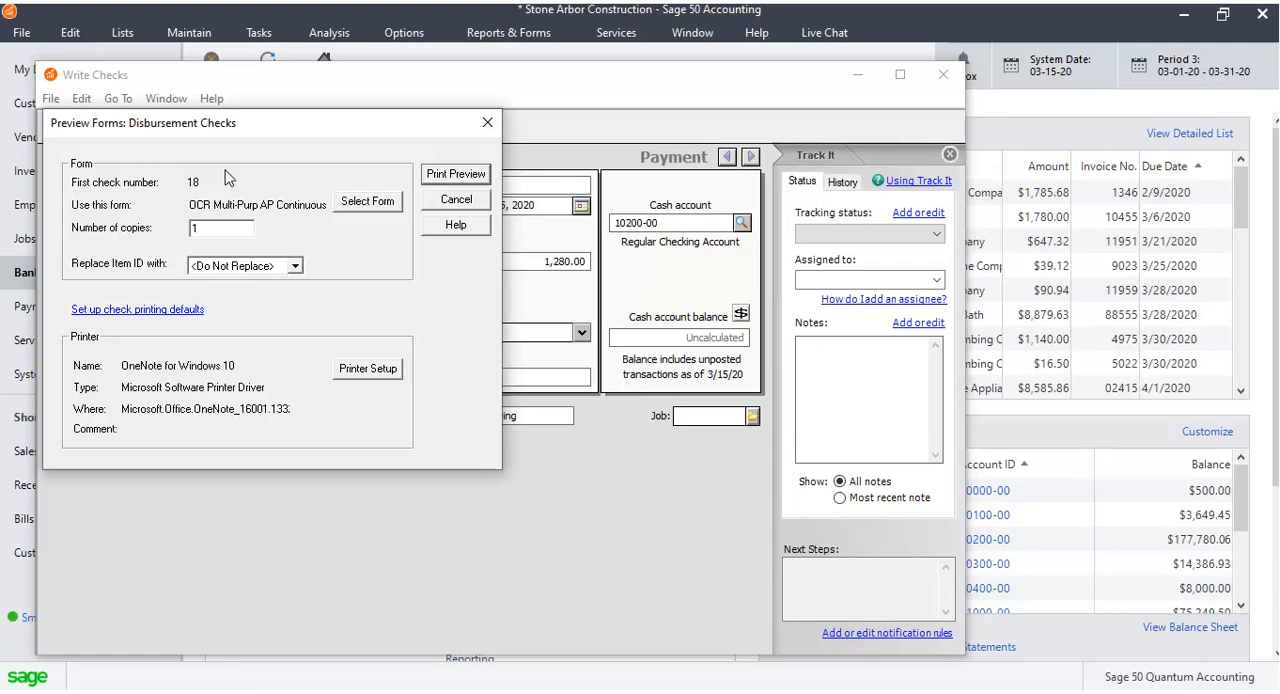
click(462, 178)
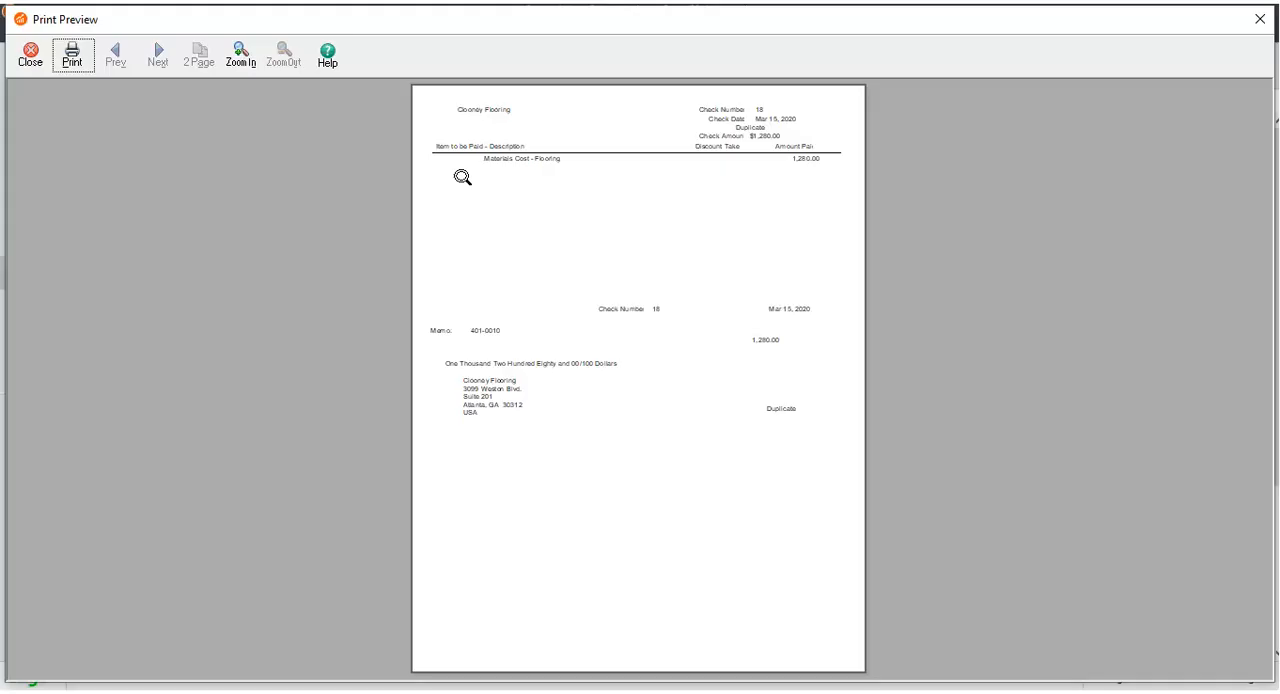
Close the print preview and save the check.
click(30, 55)
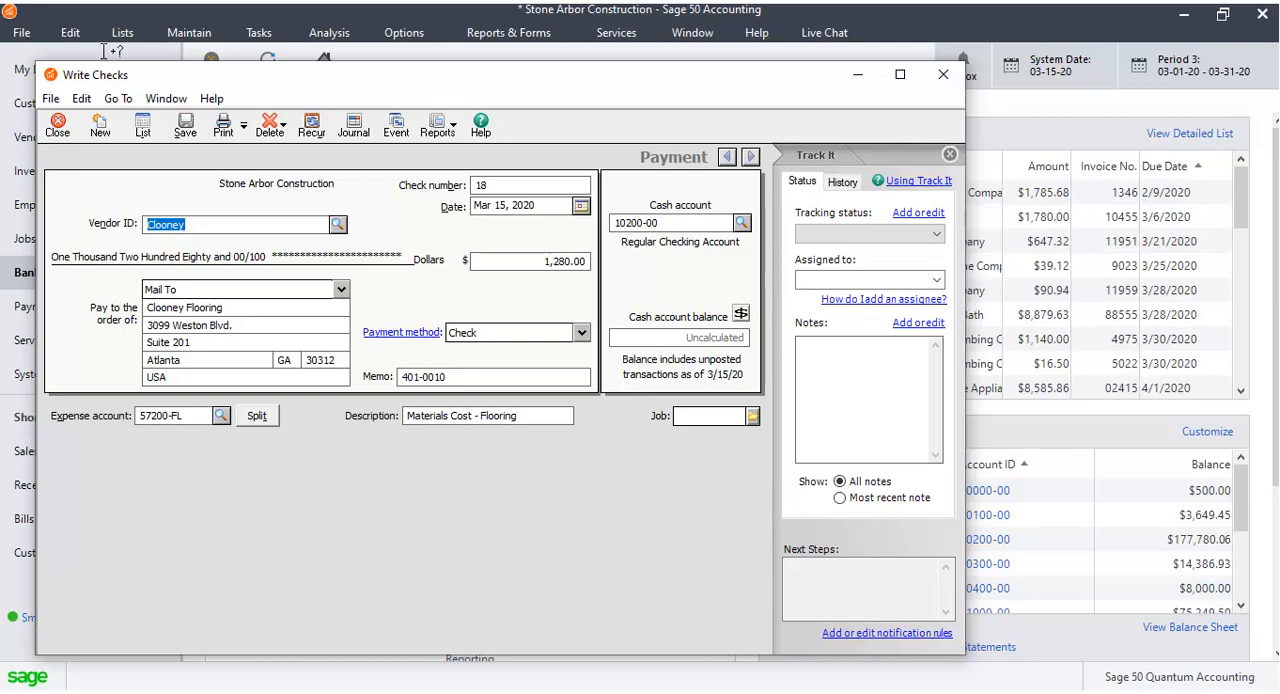
click(255, 222)
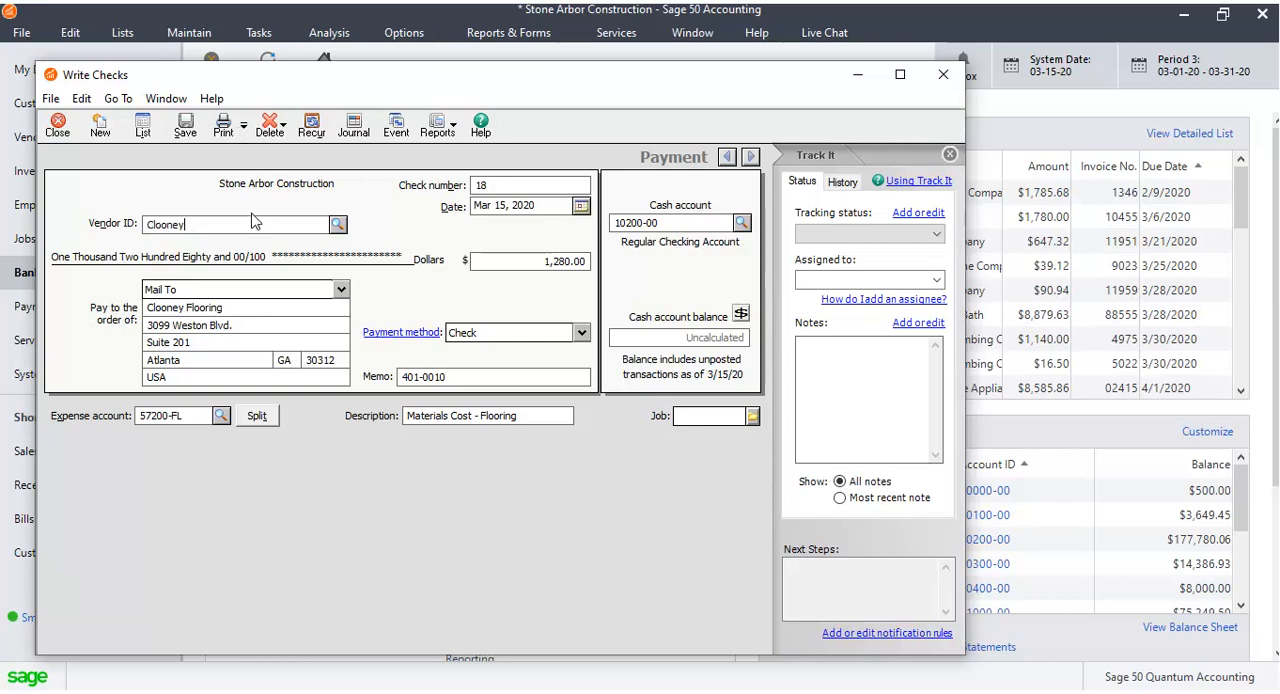
click(244, 126)
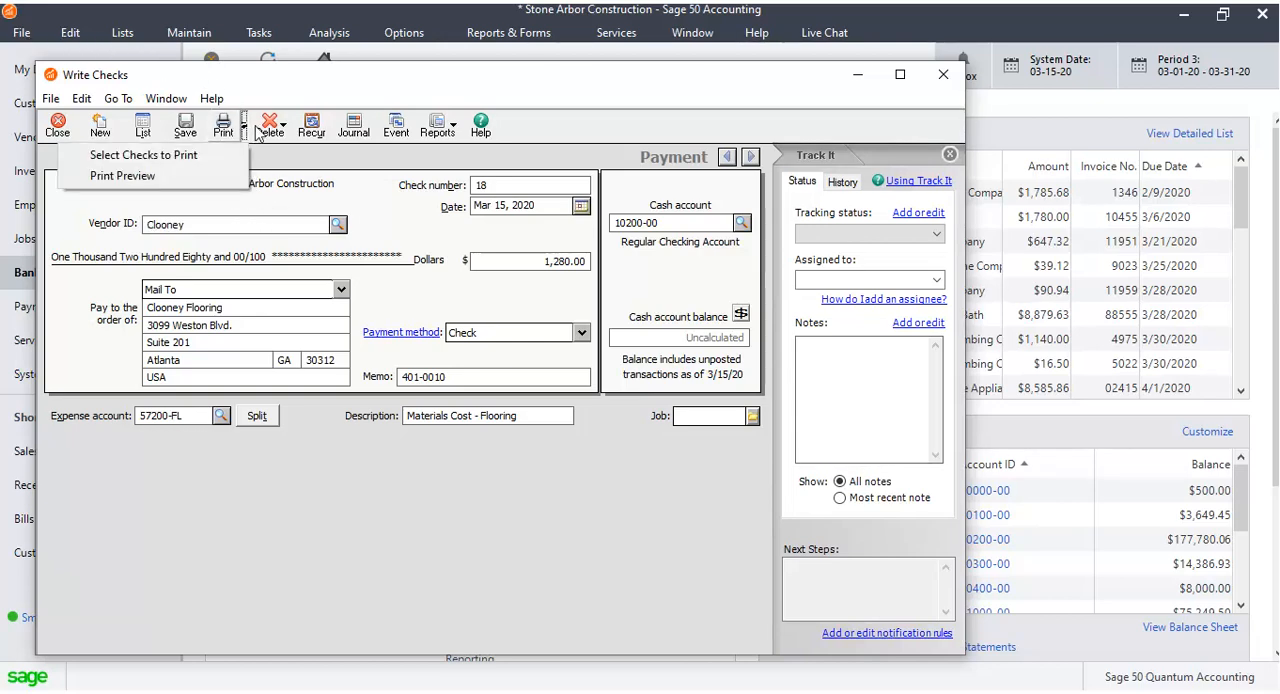
click(298, 168)
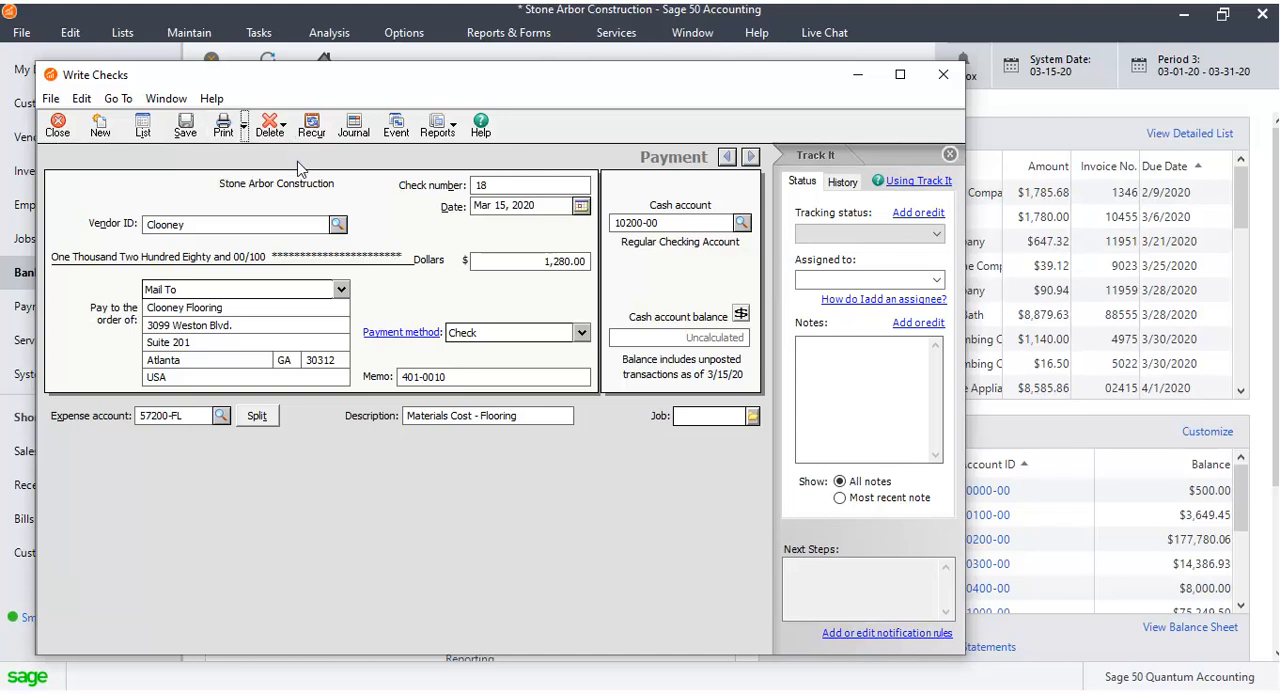
click(186, 126)
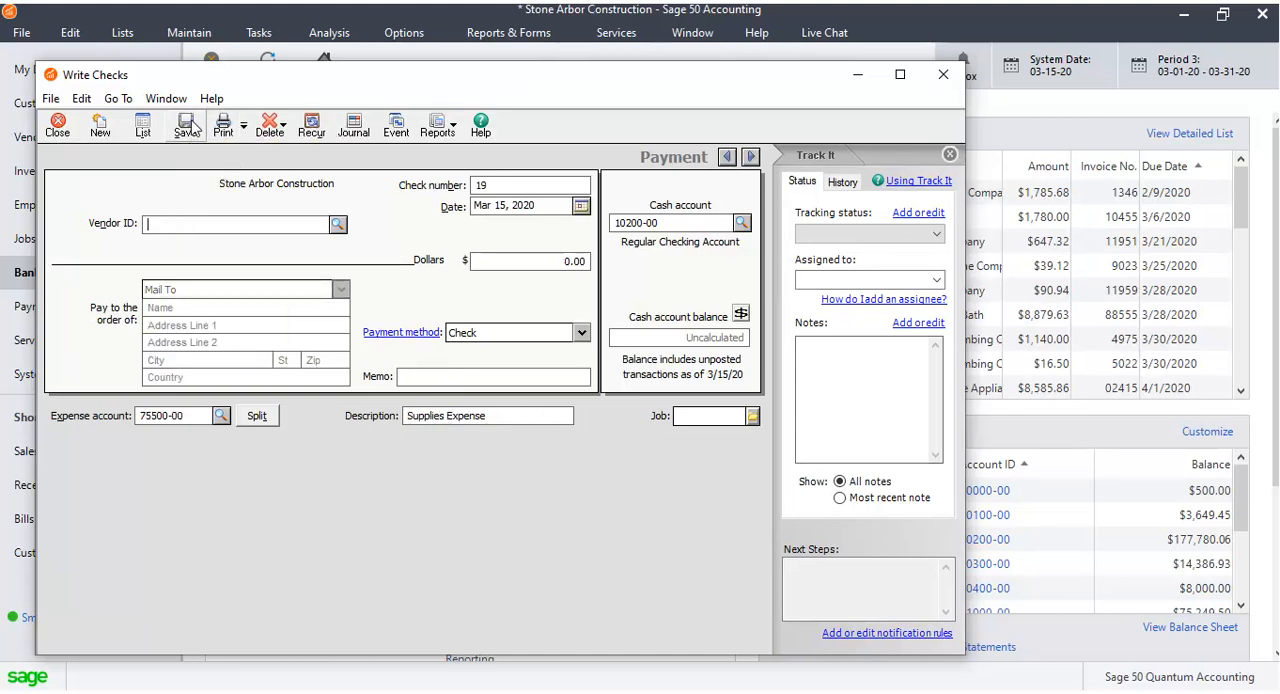
Reopen the saved Clooney check from the Write Checks list.
click(146, 125)
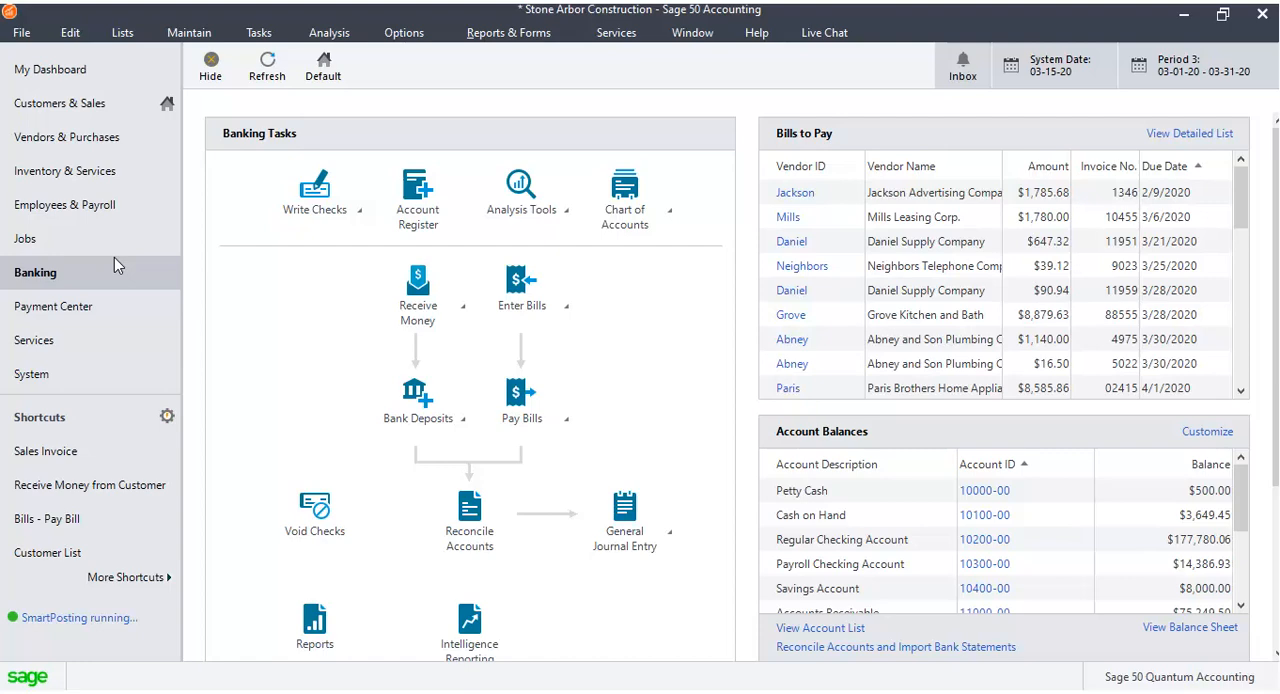
click(352, 207)
click(398, 247)
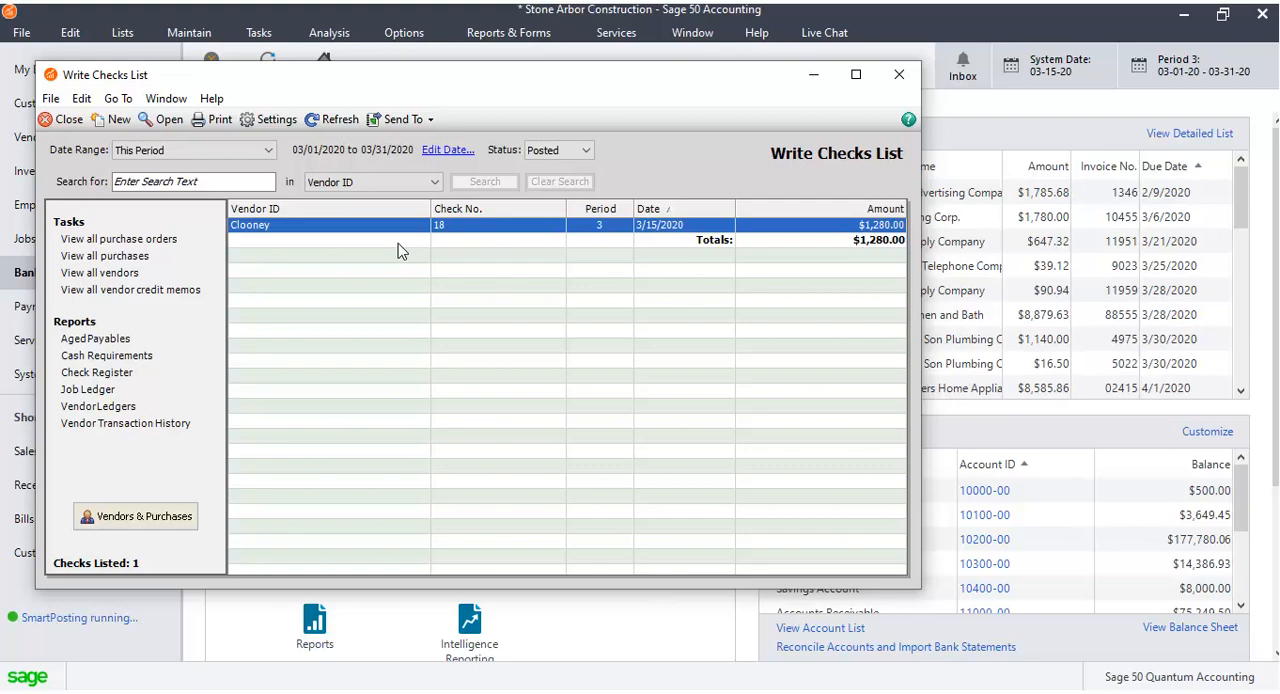
double_click(397, 224)
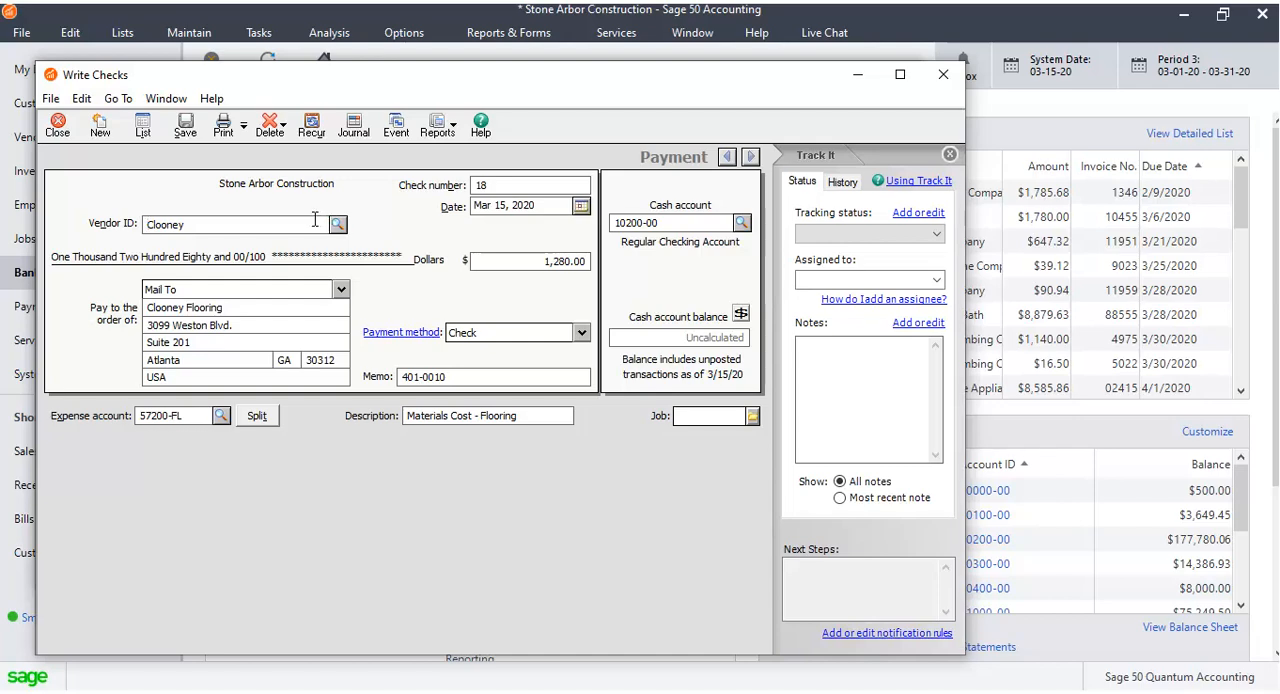
Review the pay-to address choices for the check, keeping Mail To.
click(305, 343)
click(341, 289)
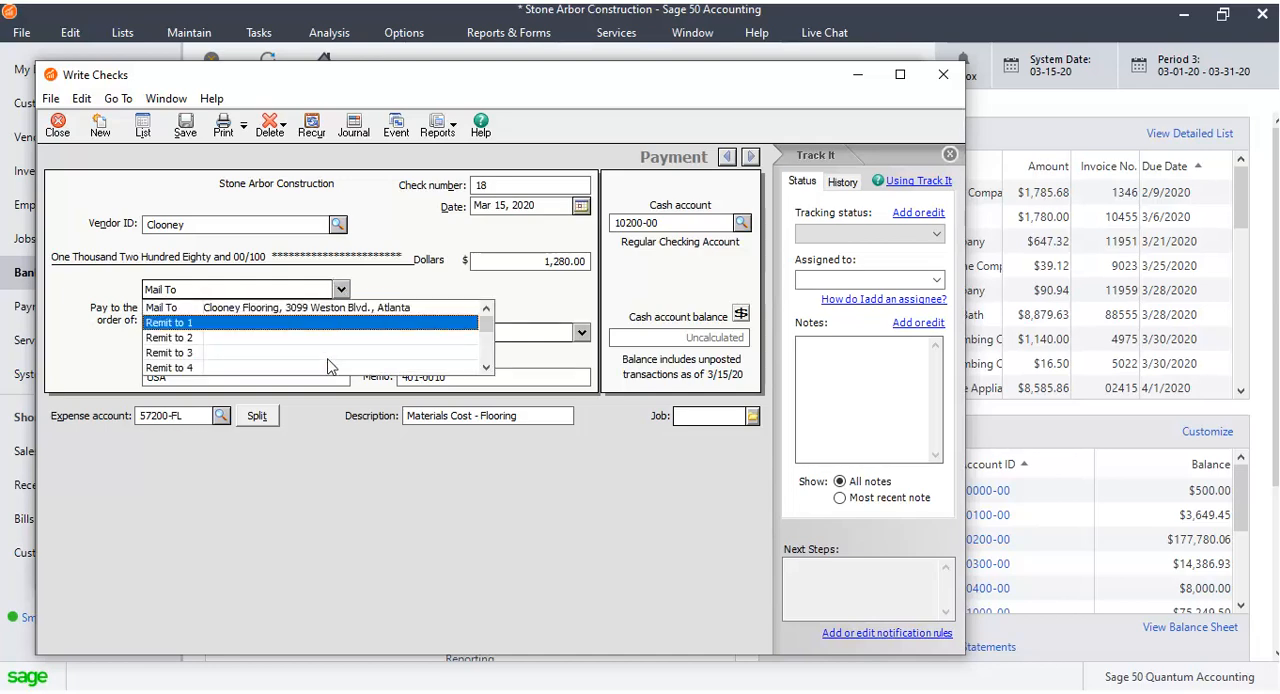
mouse_move(488, 325)
mouse_down()
mouse_move(489, 356)
mouse_move(489, 318)
mouse_up()
click(425, 299)
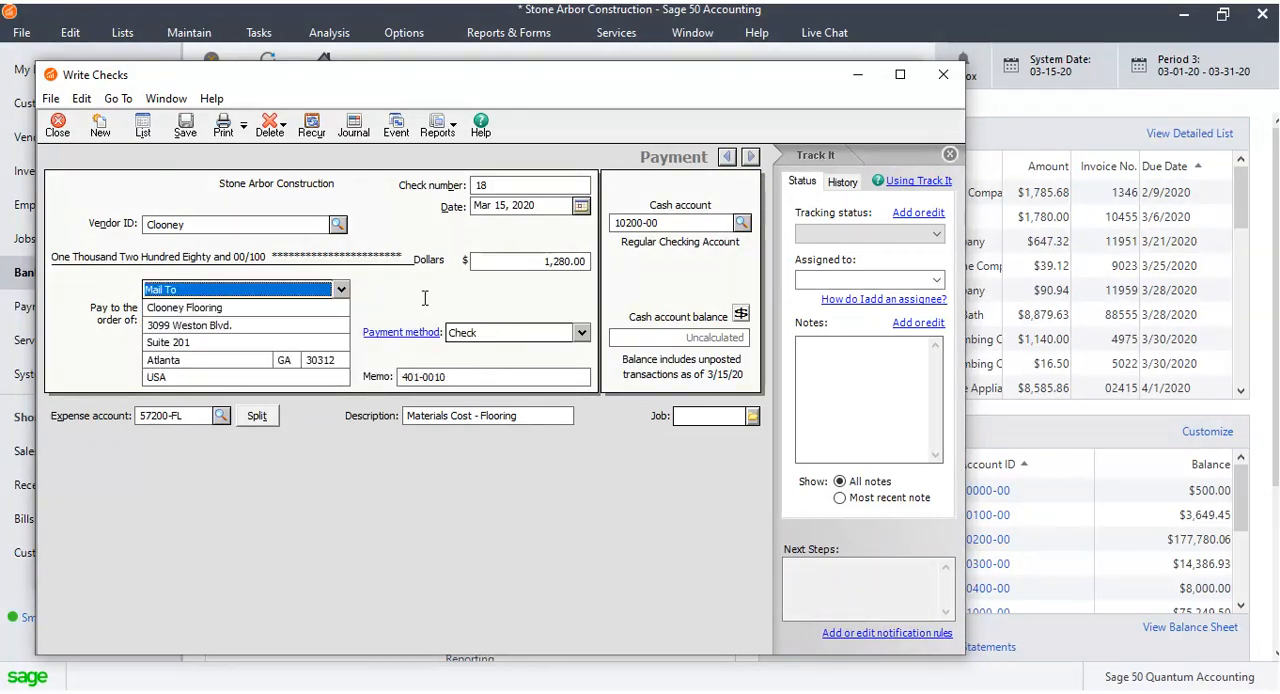
Change the check amount to 1,250.00 and the check date to Mar 19, 2020.
click(566, 261)
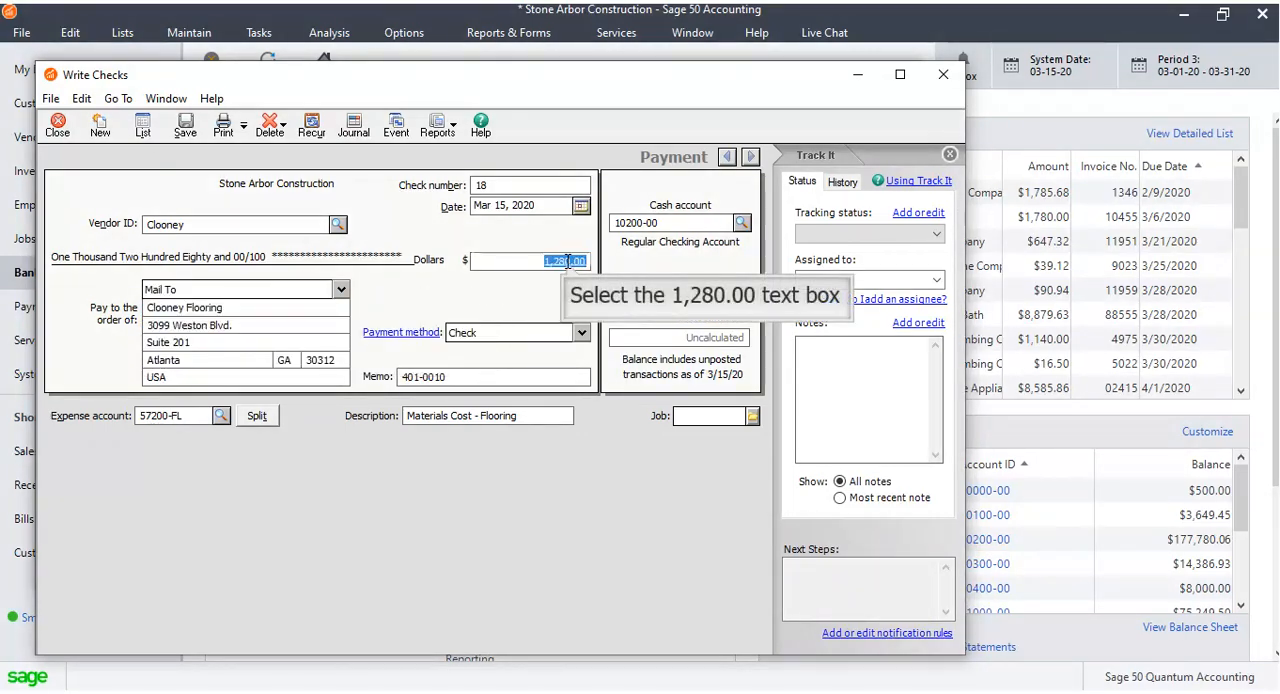
text(1250)
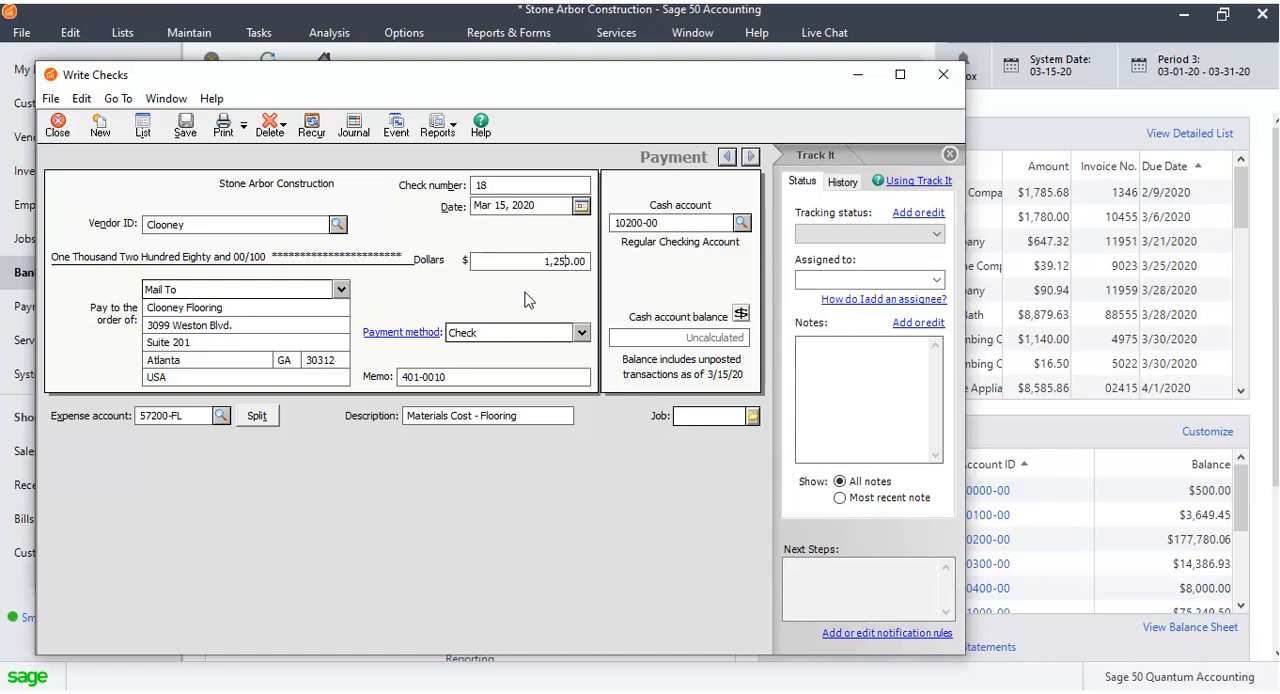
click(580, 205)
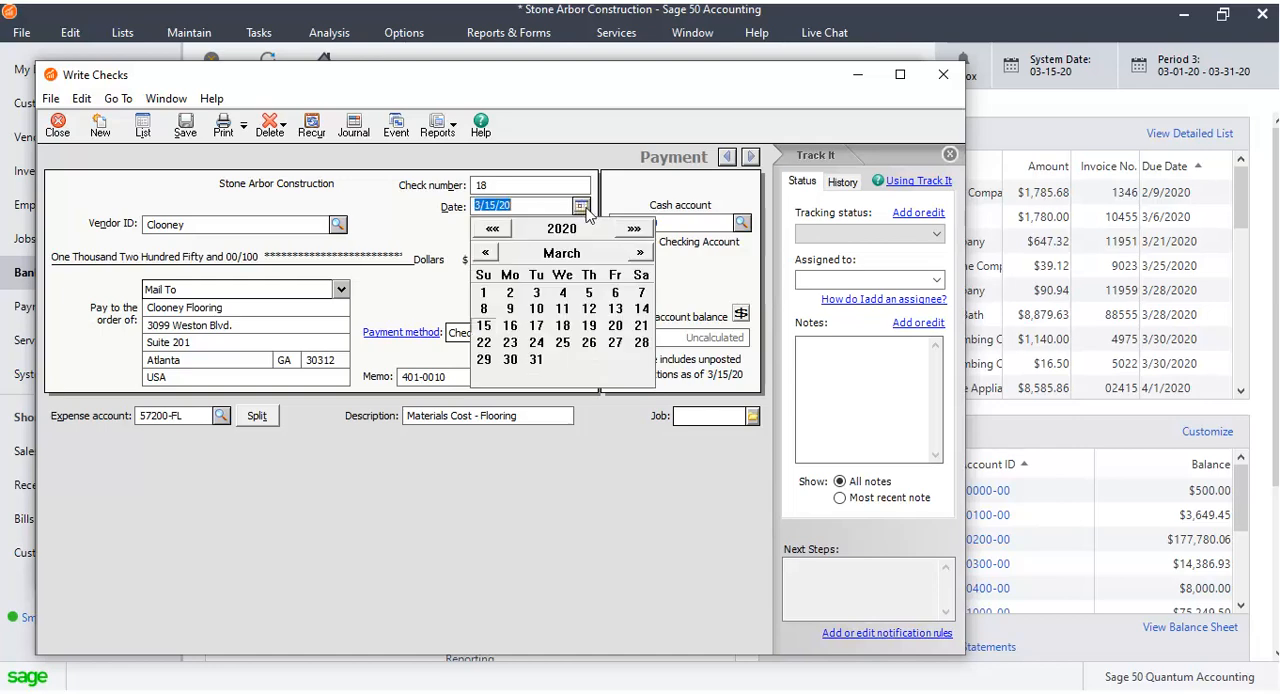
click(592, 332)
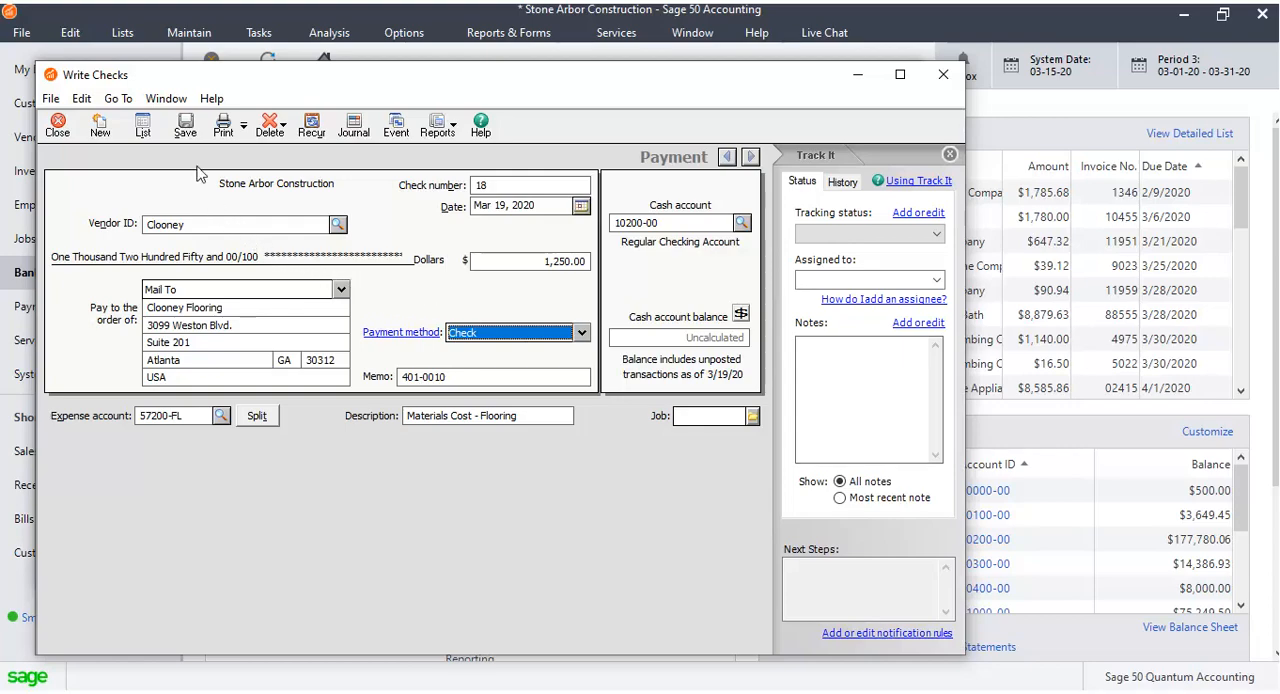
Save the edited check and close both the check window and the Write Checks list.
click(190, 128)
click(57, 125)
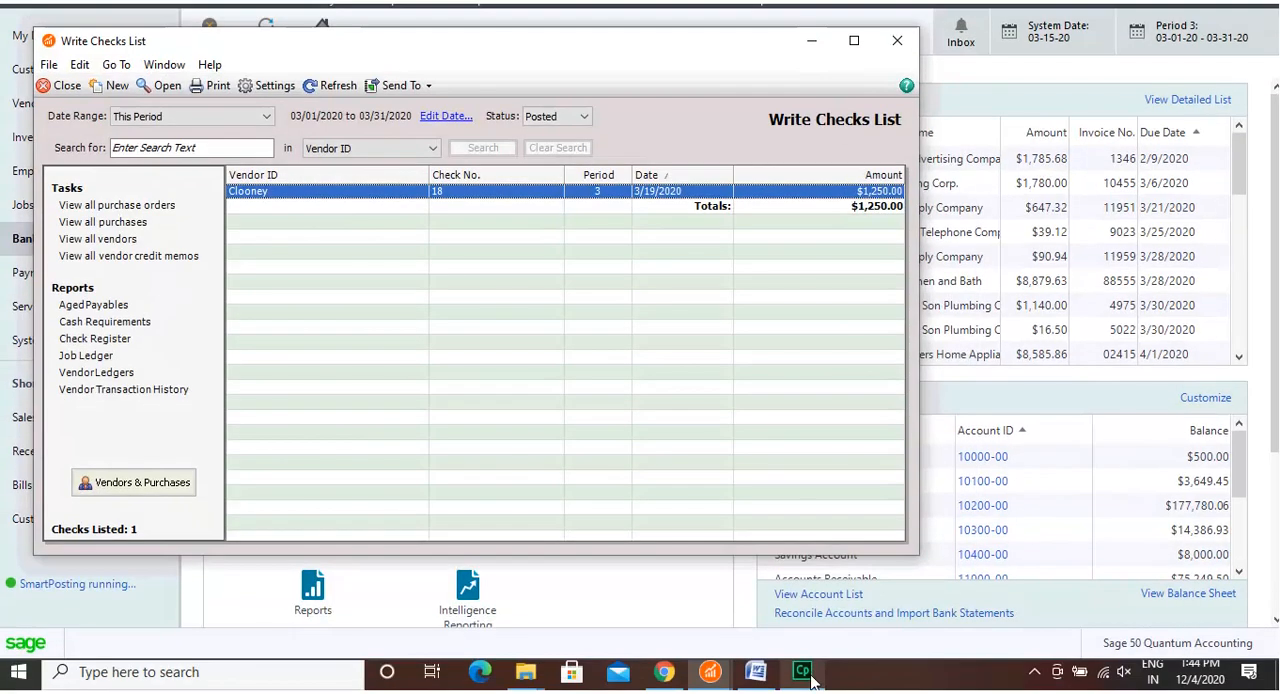
mouse_move(812, 680)
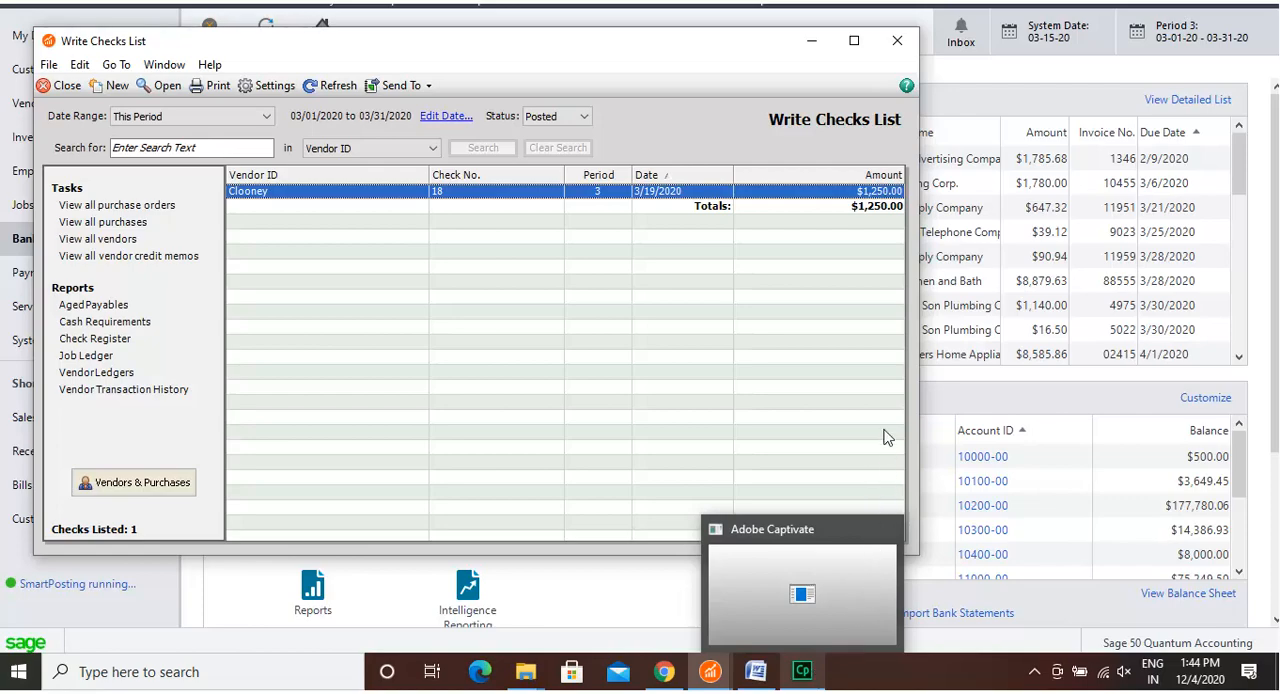
click(898, 38)
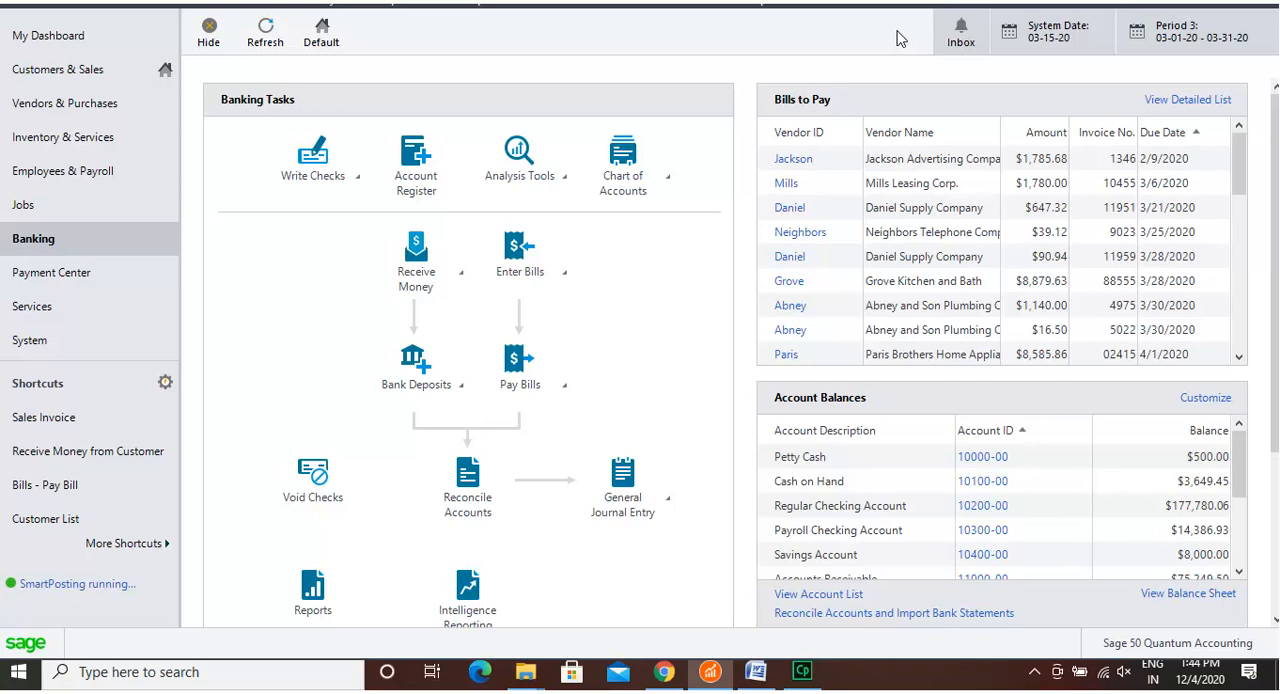